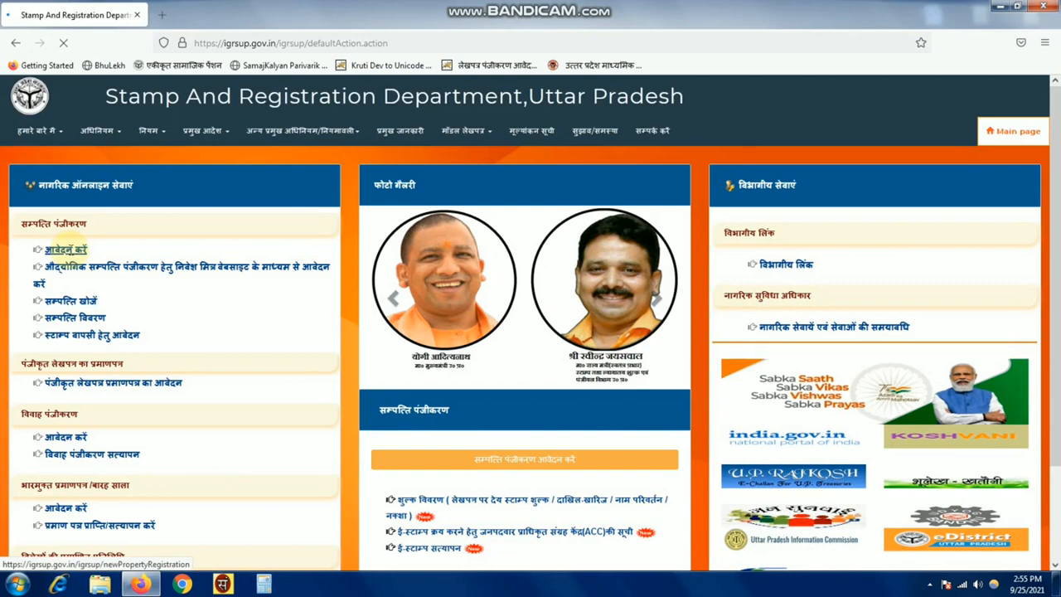
- Open a blank new application form from सम्पत्ति पंजीकरण via आवेदन करें and नवीन आवेदन
{"action": "scroll", "coordinate": [70, 249], "scroll_direction": "up", "scroll_amount": 3}
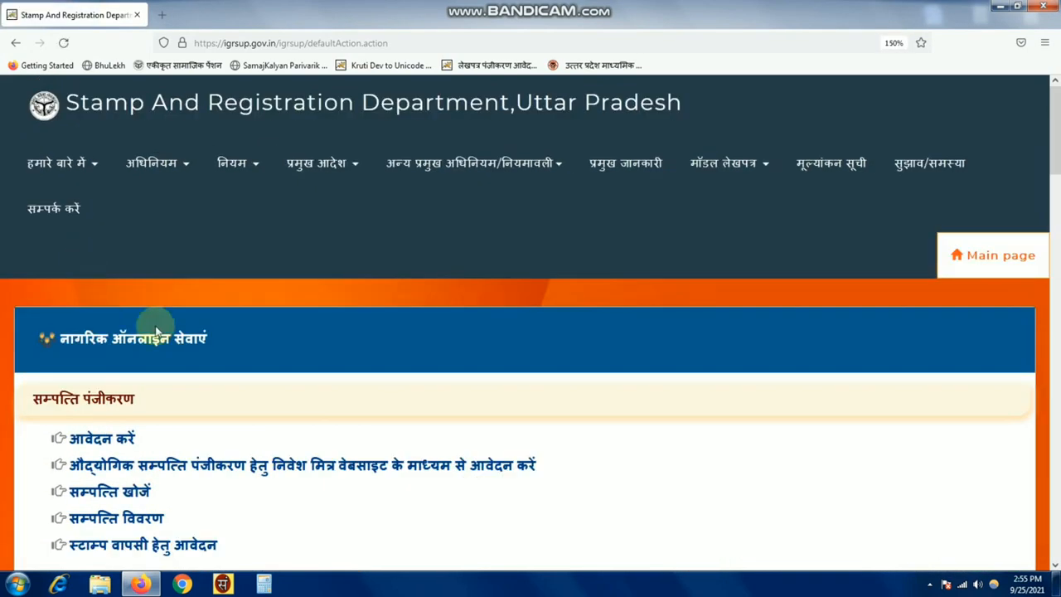
{"action": "scroll", "coordinate": [161, 331], "scroll_direction": "up", "scroll_amount": 1}
{"action": "scroll", "coordinate": [161, 333], "scroll_direction": "down", "scroll_amount": 2}
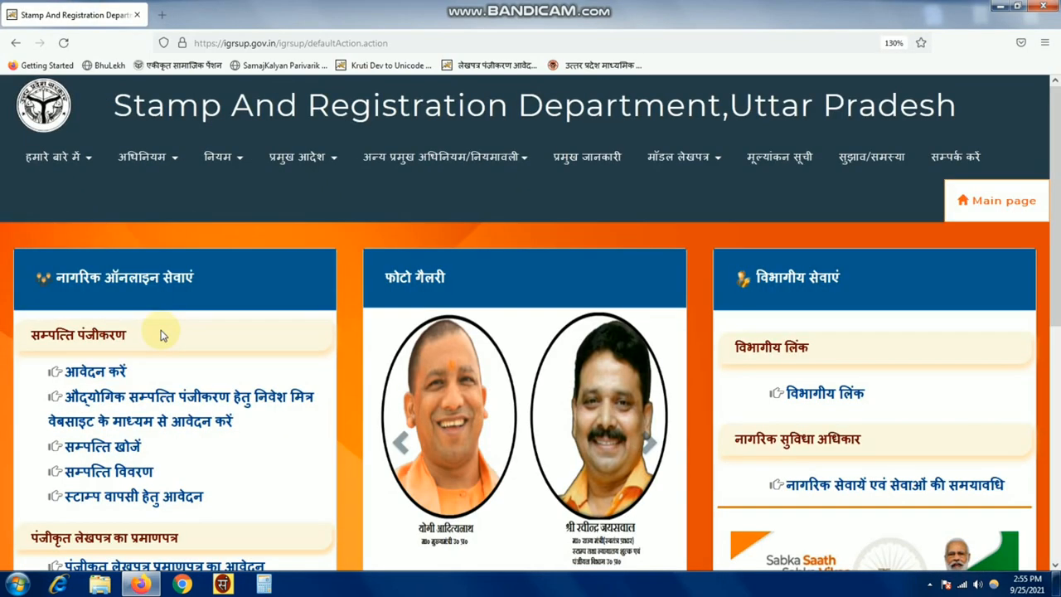
{"action": "left_click", "coordinate": [95, 375]}
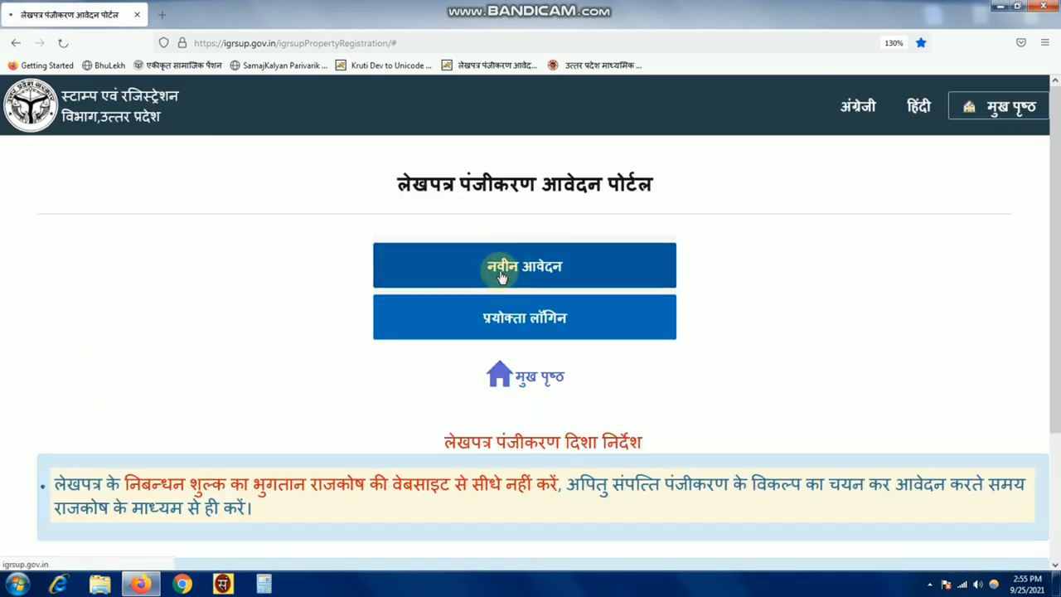
{"action": "left_click", "coordinate": [502, 278]}
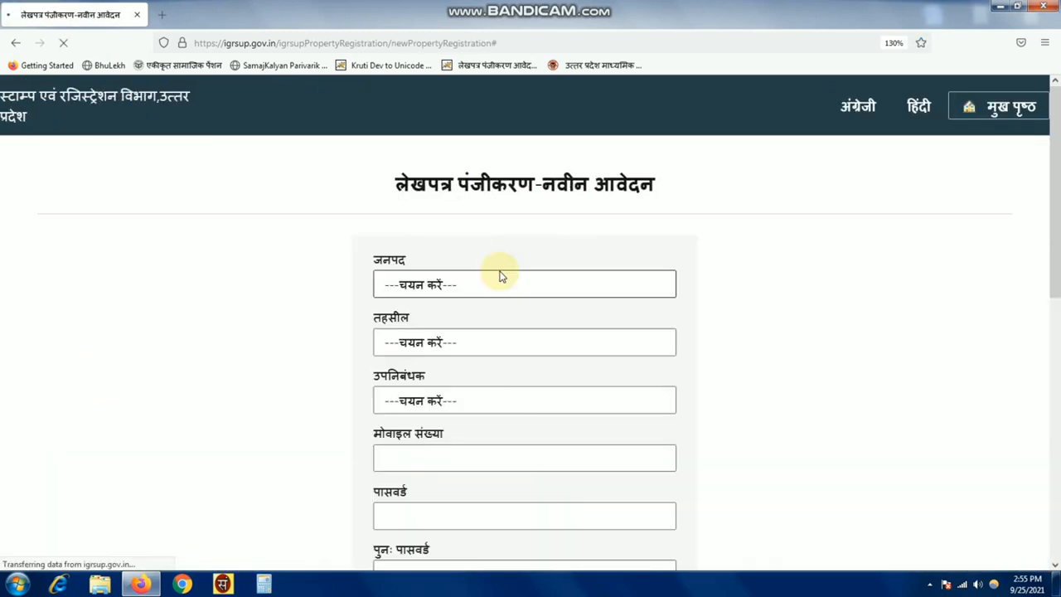
{"action": "scroll", "coordinate": [696, 272], "scroll_direction": "down", "scroll_amount": 1}
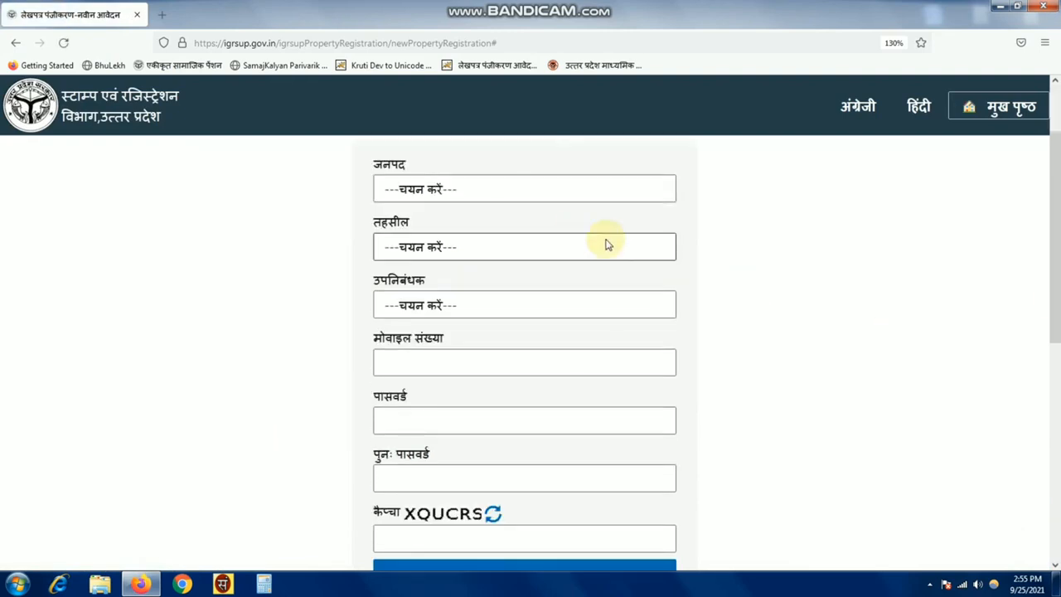
{"action": "left_click_drag", "start_coordinate": [1055, 283], "coordinate": [1056, 256]}
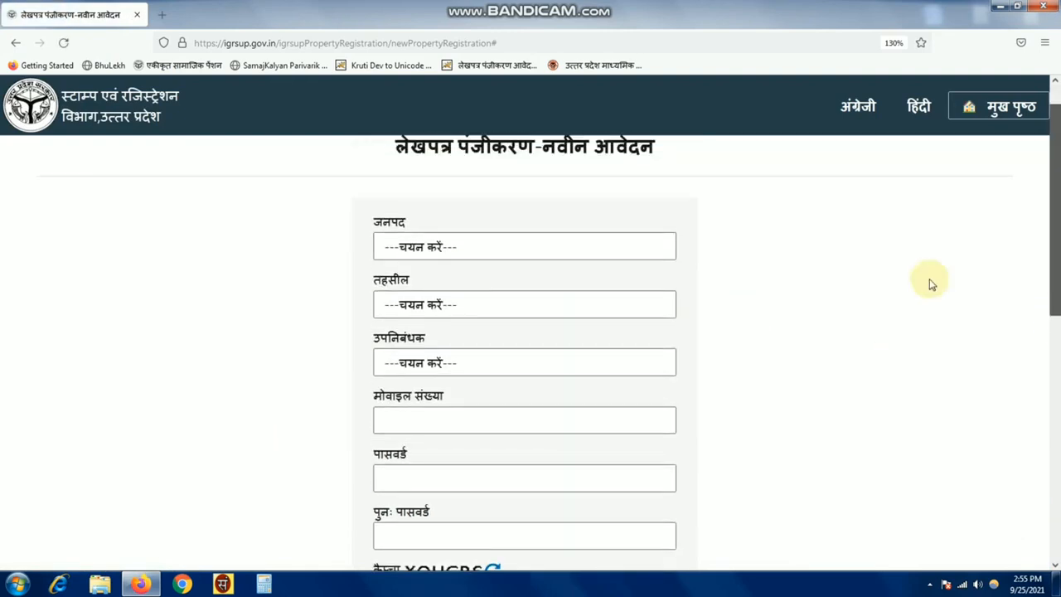
- Choose इटावा as district, इटावा as tehsil and सदर as sub-registrar office
{"action": "left_click", "coordinate": [468, 251]}
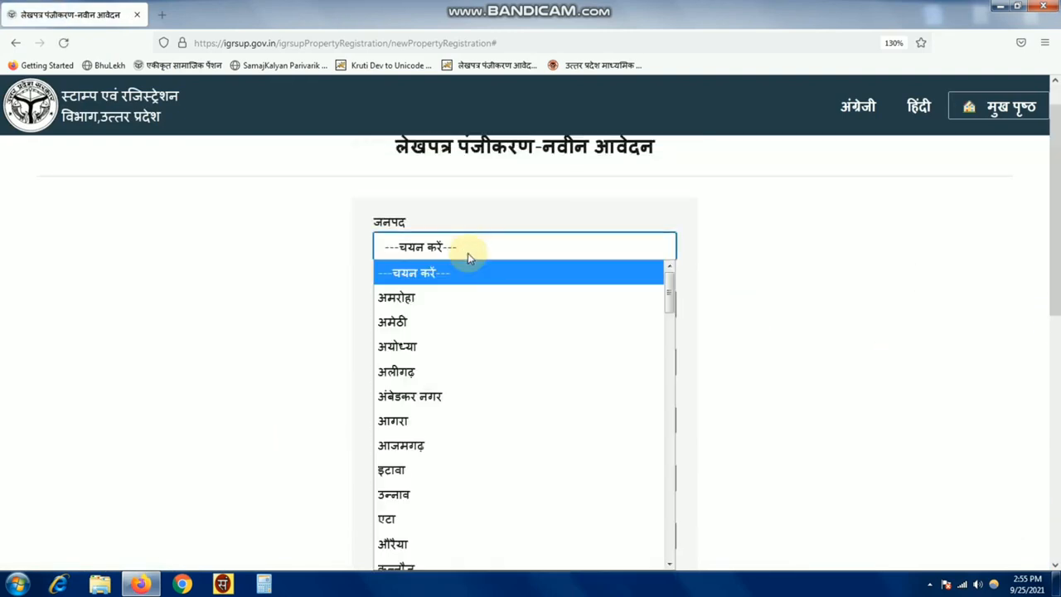
{"action": "left_click", "coordinate": [434, 470]}
{"action": "left_click", "coordinate": [441, 303]}
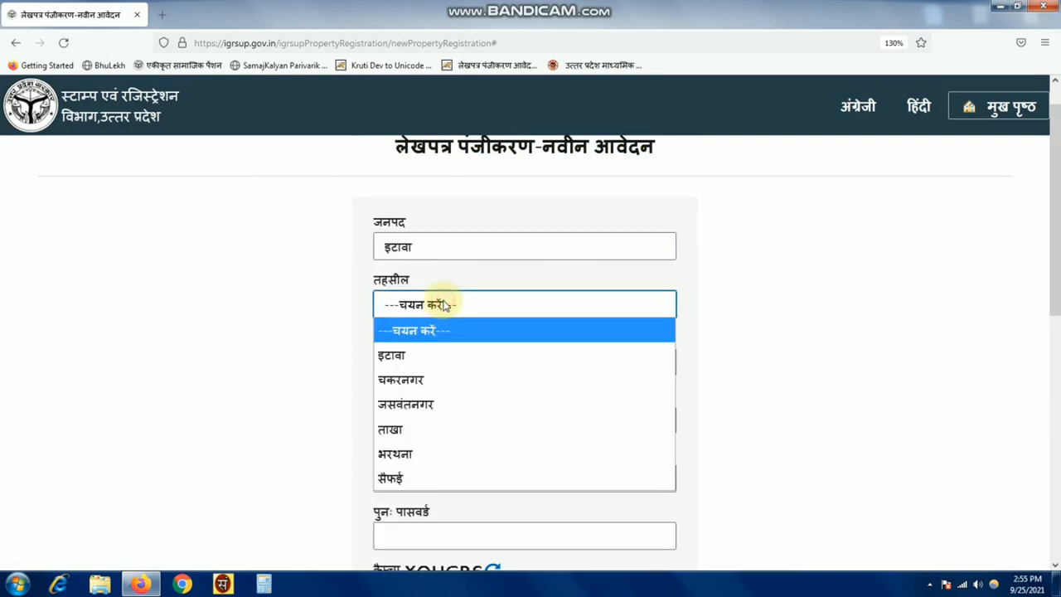
{"action": "left_click", "coordinate": [431, 362]}
{"action": "left_click", "coordinate": [417, 362]}
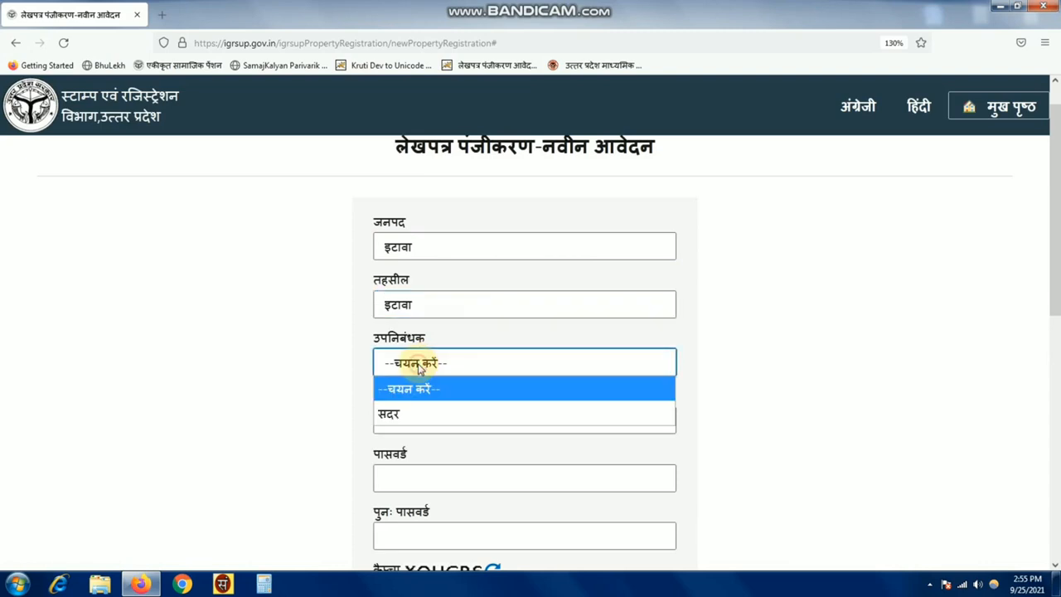
{"action": "left_click", "coordinate": [400, 414]}
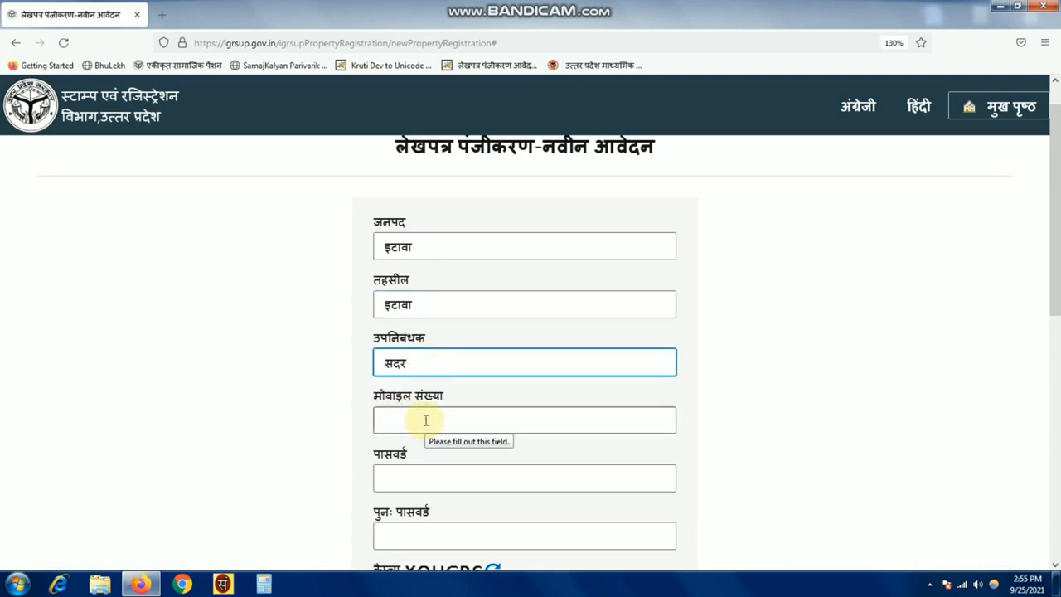
- Fill in the mobile number, account password, password confirmation and captcha, then submit the form
{"action": "left_click", "coordinate": [425, 420]}
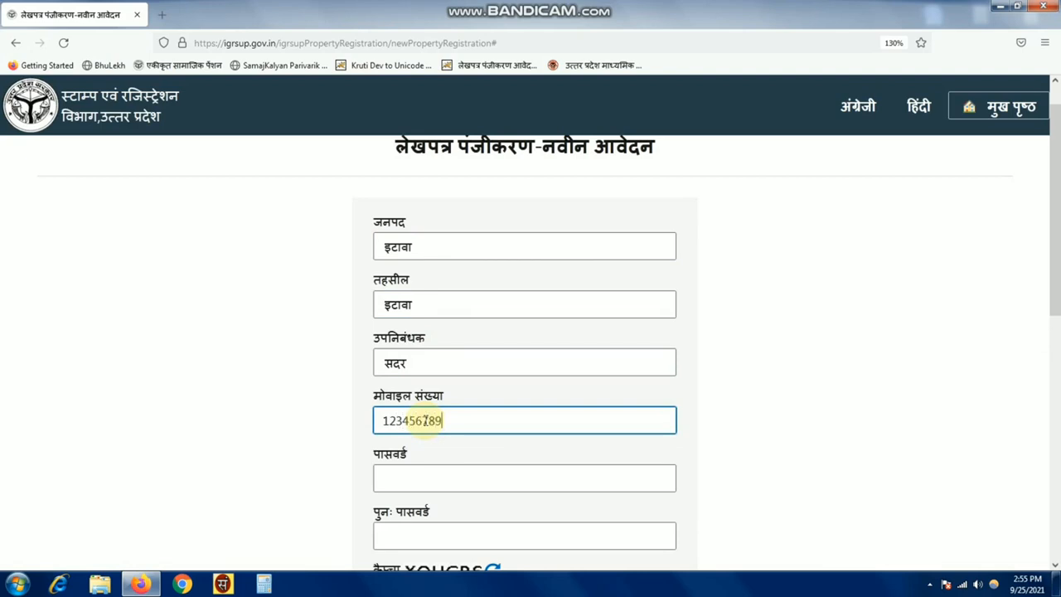
{"action": "left_click", "coordinate": [410, 476]}
{"action": "type", "text": "1"}
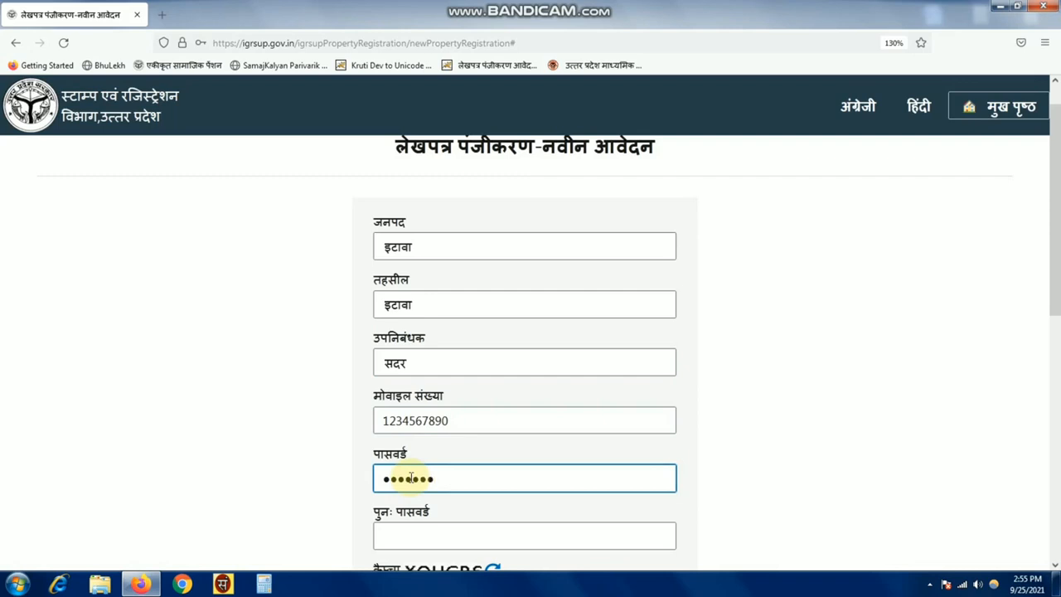
{"action": "left_click", "coordinate": [422, 535]}
{"action": "type", "text": "1"}
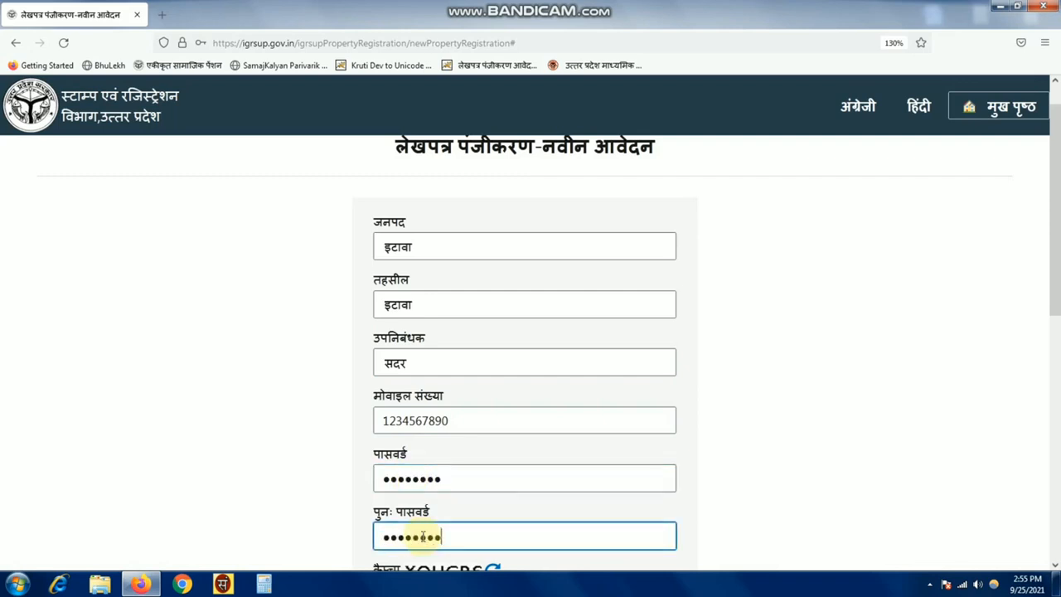
{"action": "left_click_drag", "start_coordinate": [1047, 286], "coordinate": [1057, 349]}
{"action": "left_click", "coordinate": [501, 461]}
{"action": "type", "text": "XQ"}
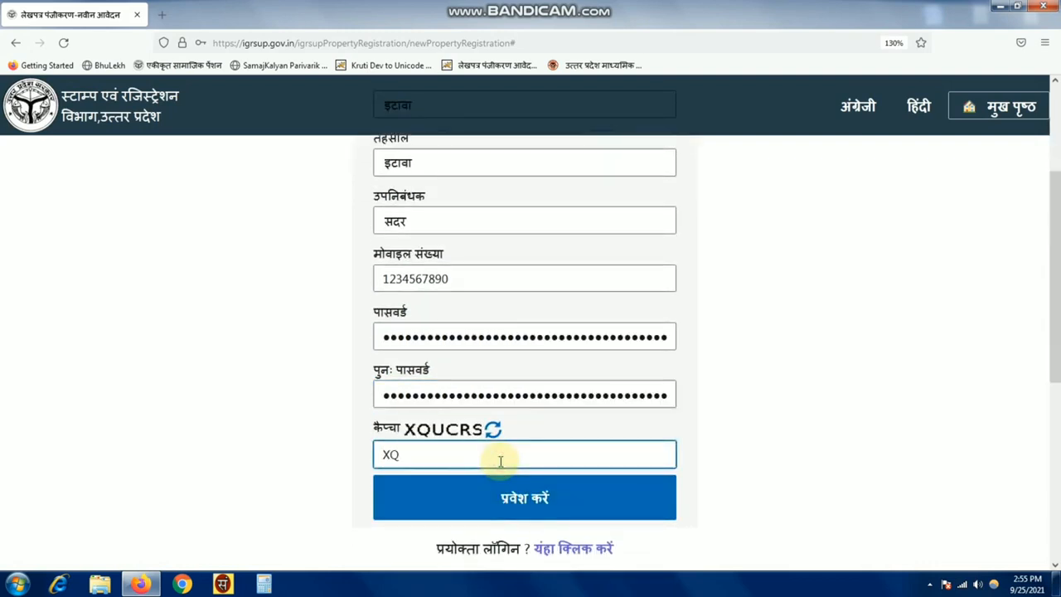
{"action": "type", "text": "UCRS"}
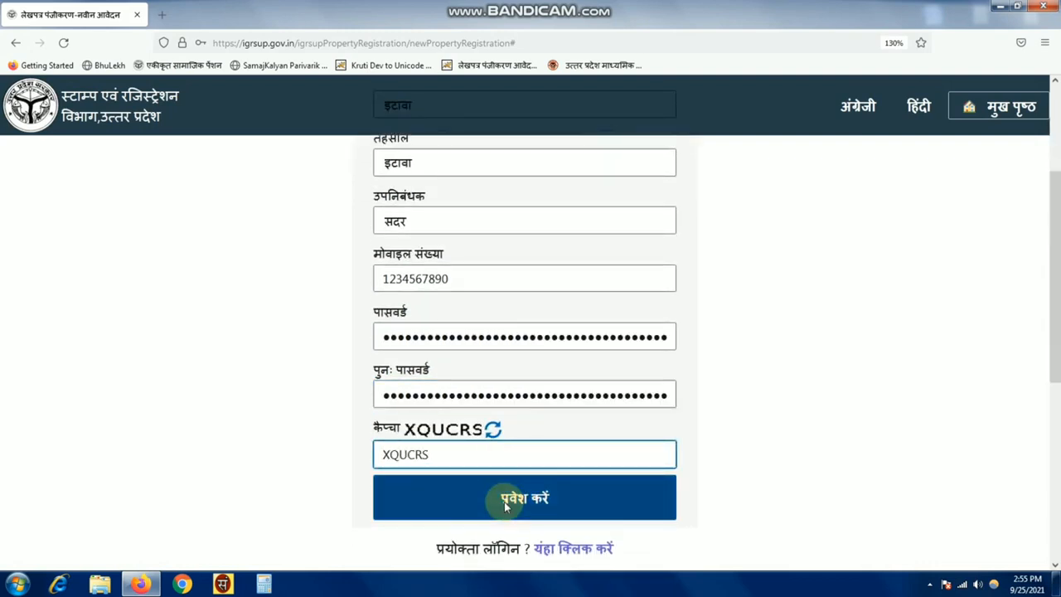
{"action": "left_click", "coordinate": [505, 501]}
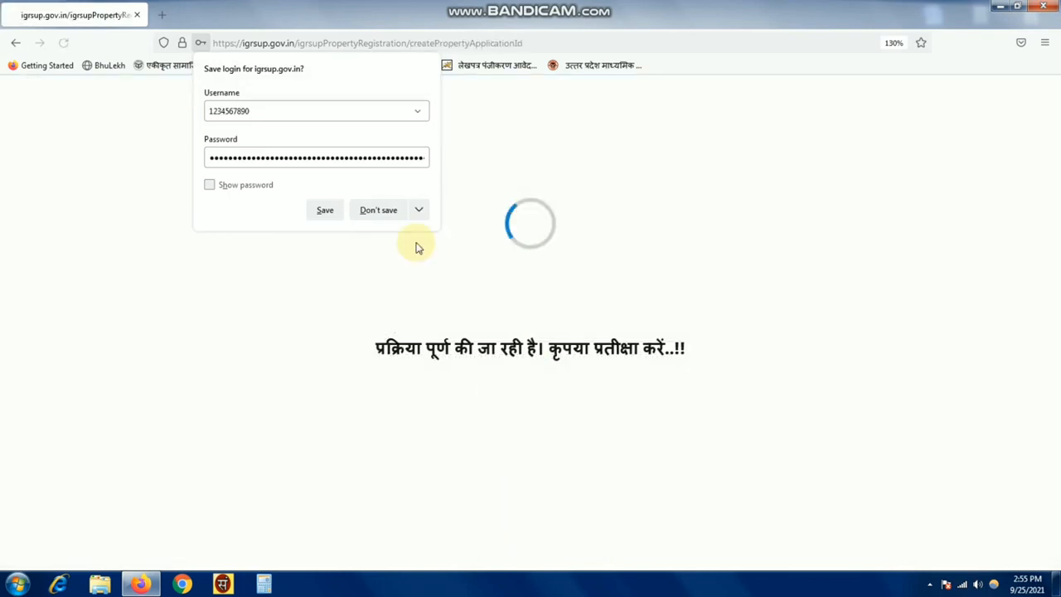
{"action": "left_click", "coordinate": [381, 212]}
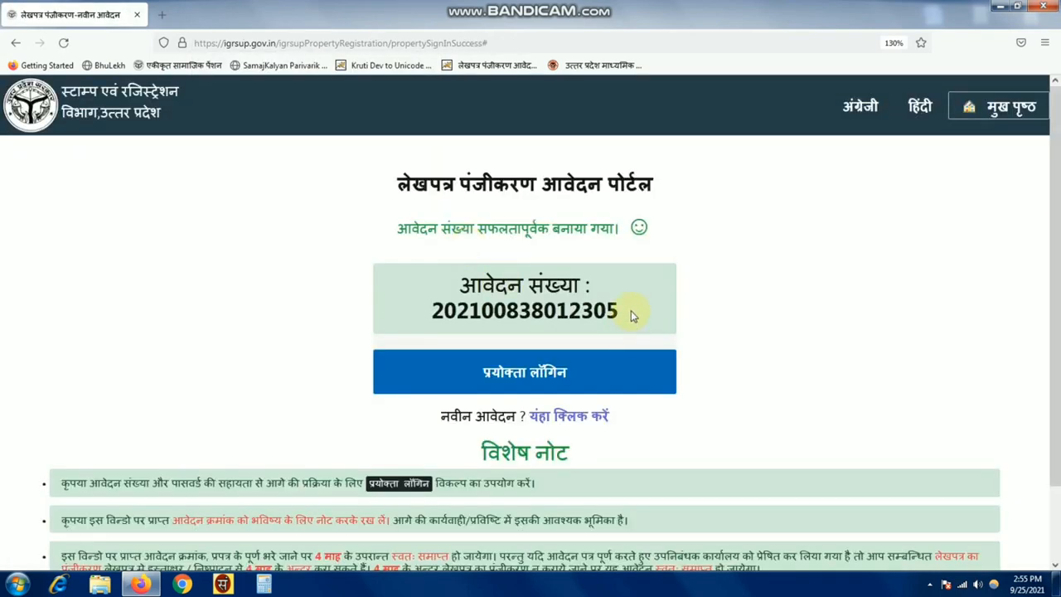
- Copy the generated application number and paste it into a Word document
{"action": "left_click_drag", "start_coordinate": [631, 313], "coordinate": [439, 315]}
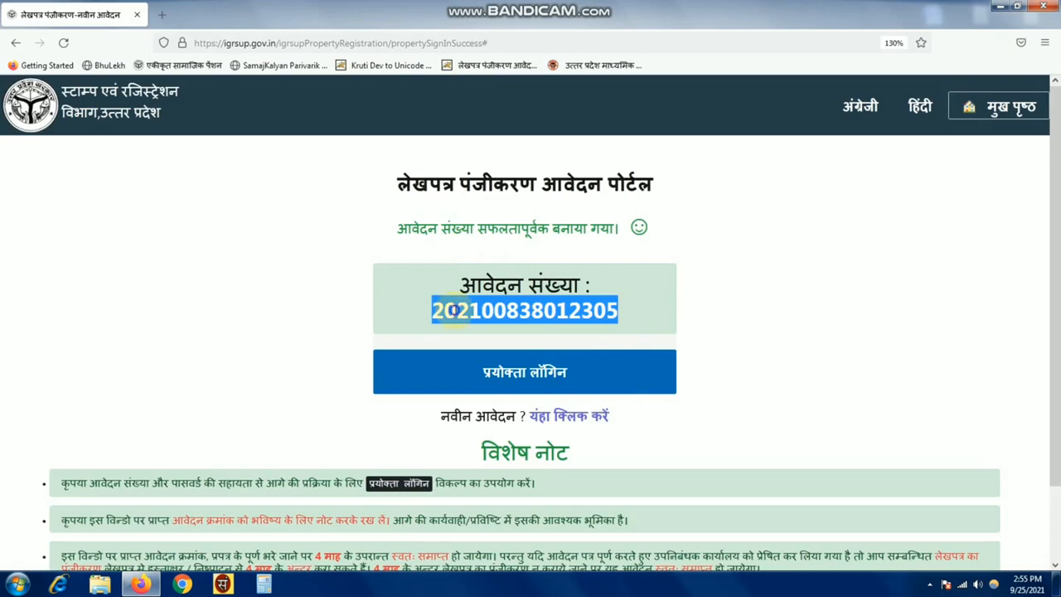
{"action": "right_click", "coordinate": [456, 317]}
{"action": "left_click", "coordinate": [483, 333]}
{"action": "key", "text": "super"}
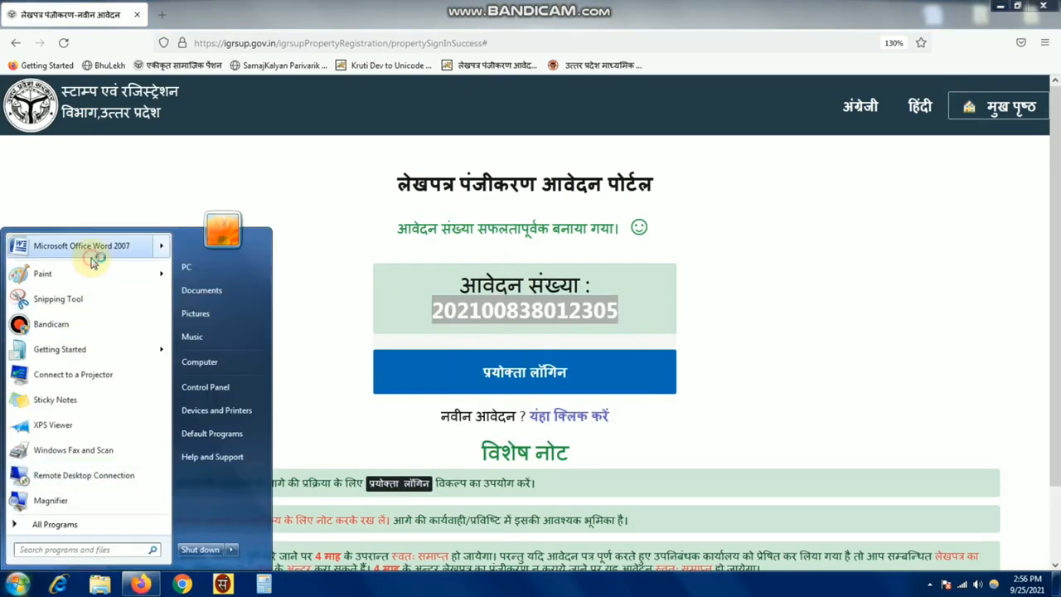
{"action": "left_click", "coordinate": [90, 253]}
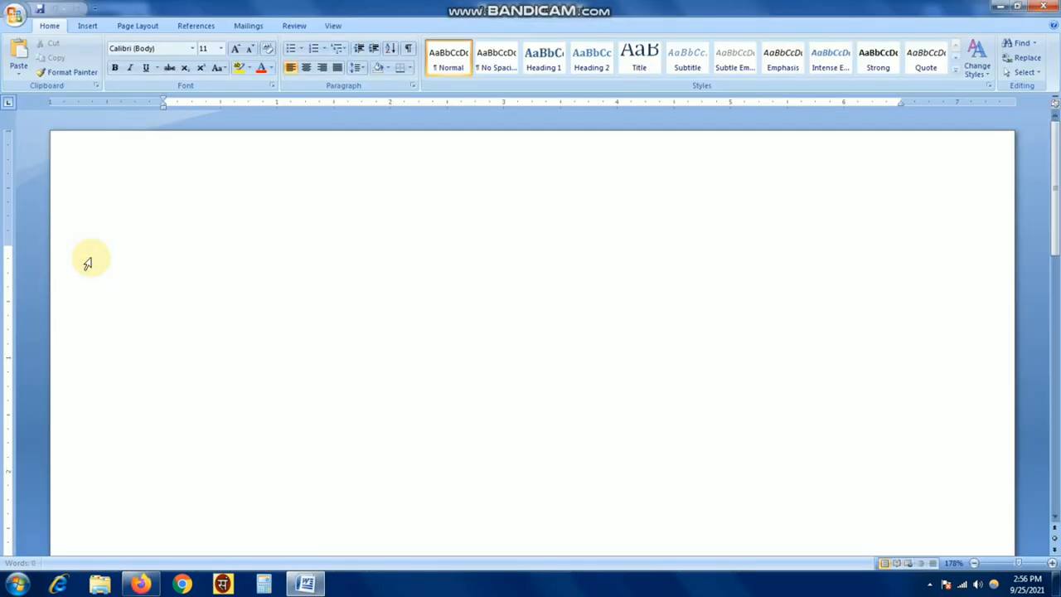
{"action": "key", "text": "ctrl+v"}
{"action": "key", "text": "alt+Tab"}
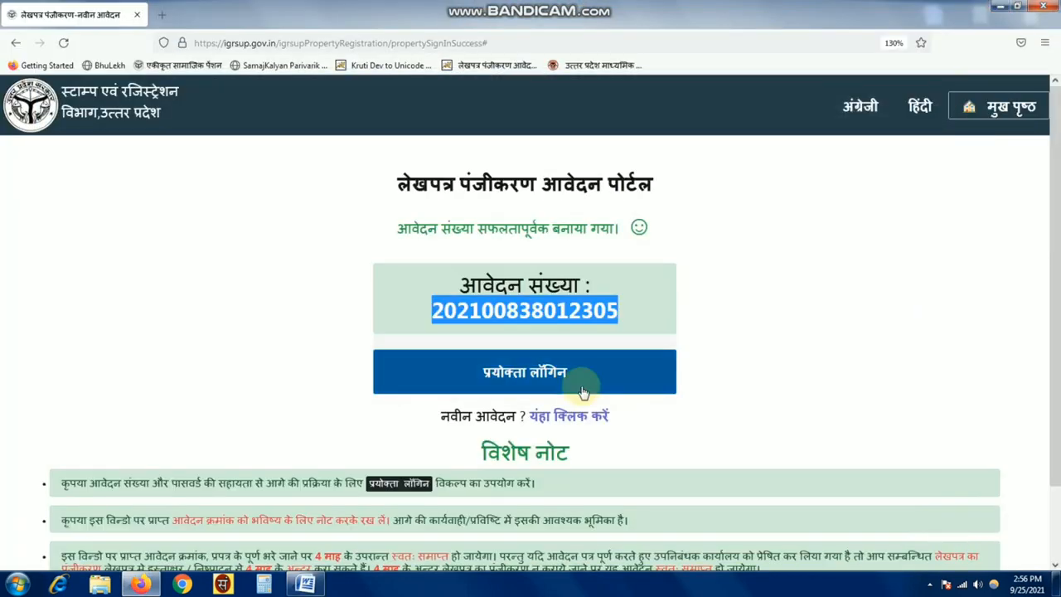
- Log in with district इटावा, application number, password and captcha, then open प्रस्तुतकर्ता का विवरण
{"action": "left_click", "coordinate": [527, 374]}
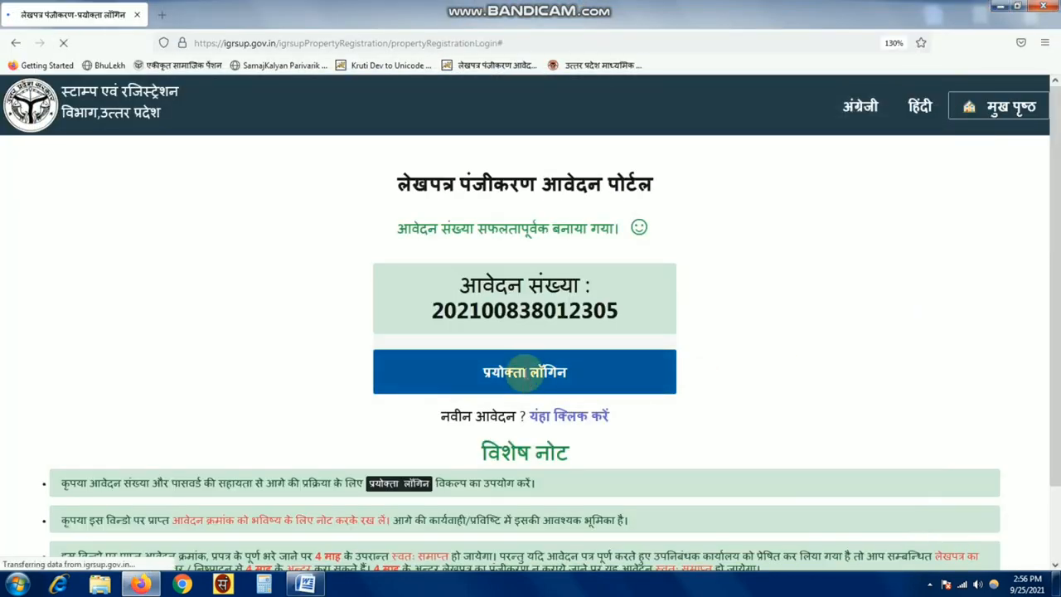
{"action": "left_click", "coordinate": [520, 271]}
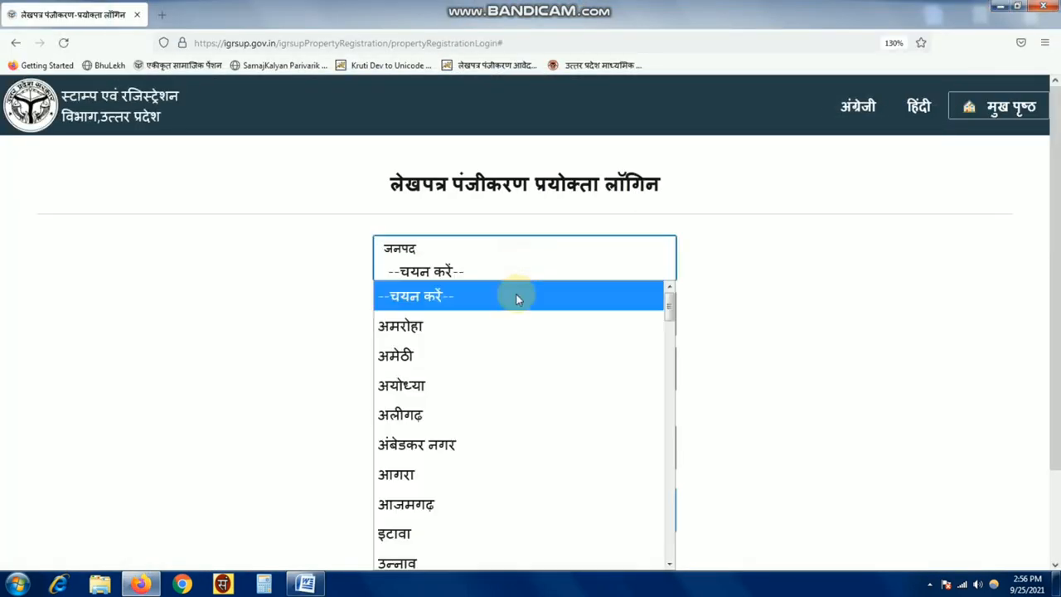
{"action": "scroll", "coordinate": [493, 465], "scroll_direction": "down", "scroll_amount": 2}
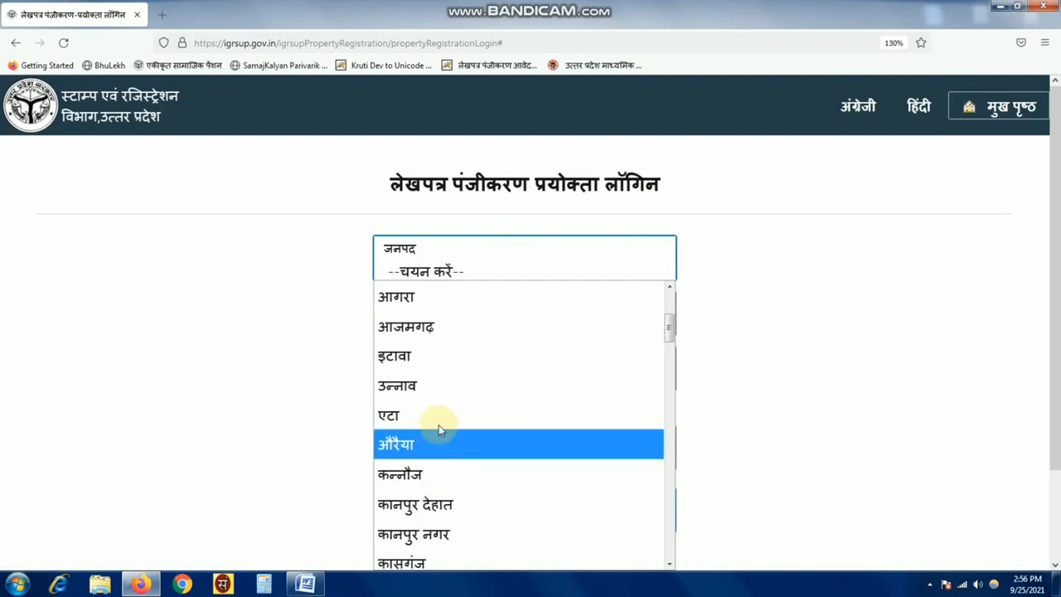
{"action": "left_click", "coordinate": [420, 357]}
{"action": "left_click", "coordinate": [457, 375]}
{"action": "type", "text": "a"}
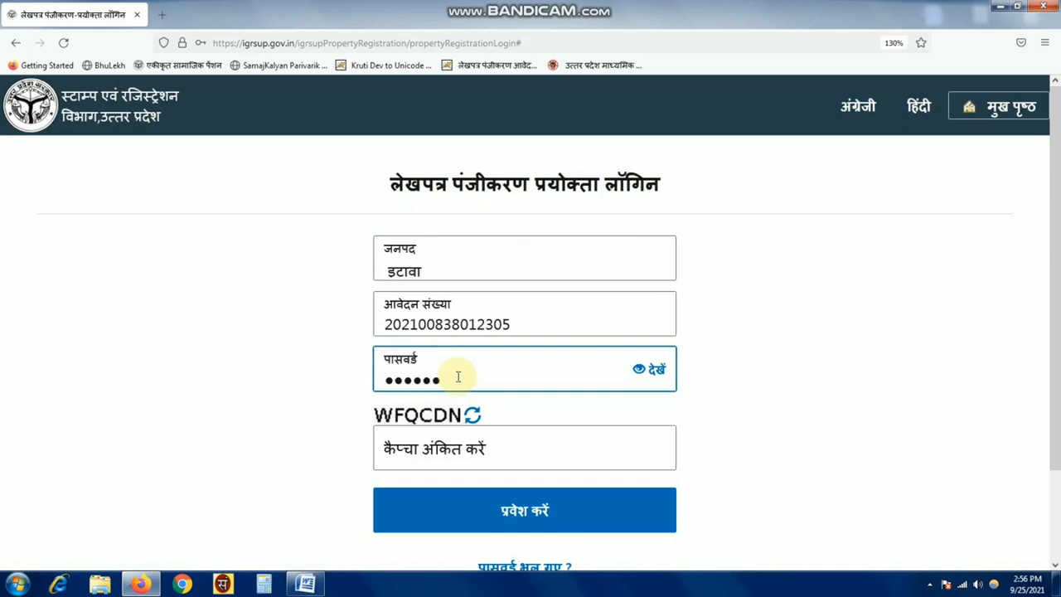
{"action": "left_click", "coordinate": [521, 452]}
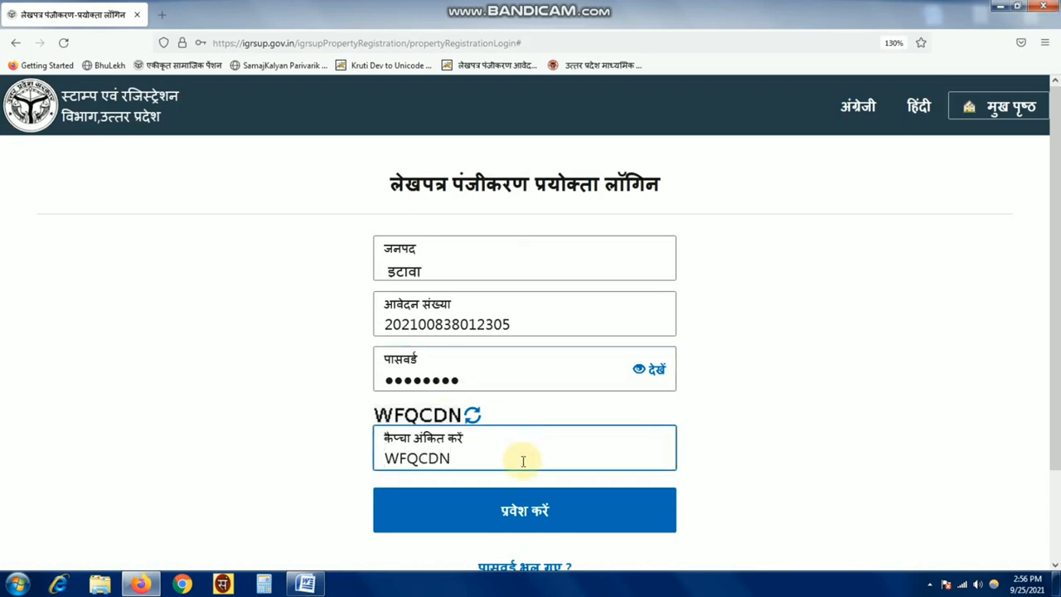
{"action": "left_click", "coordinate": [473, 518]}
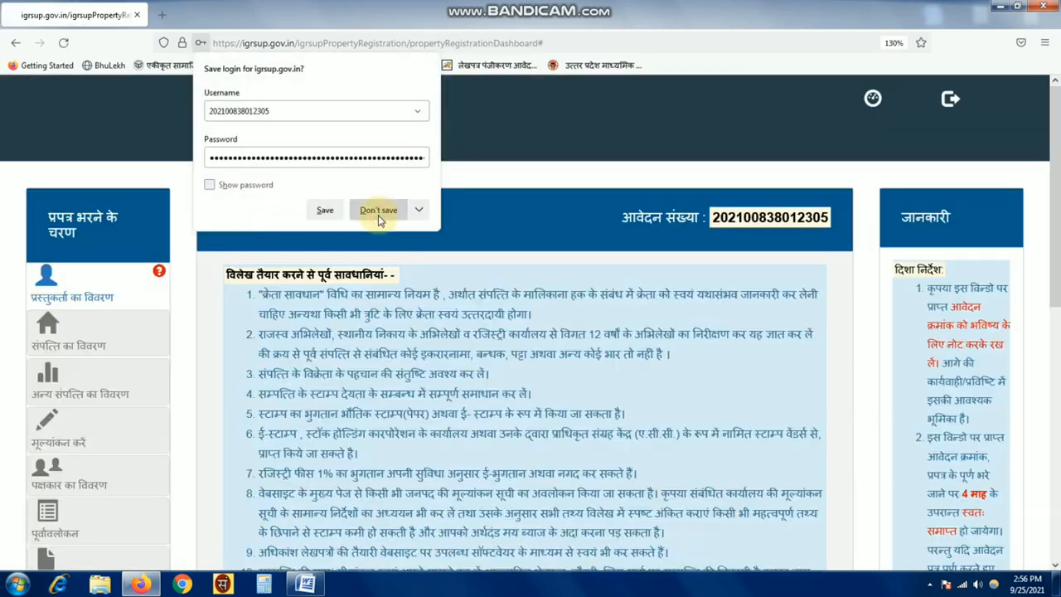
{"action": "left_click", "coordinate": [378, 212]}
{"action": "left_click", "coordinate": [98, 290]}
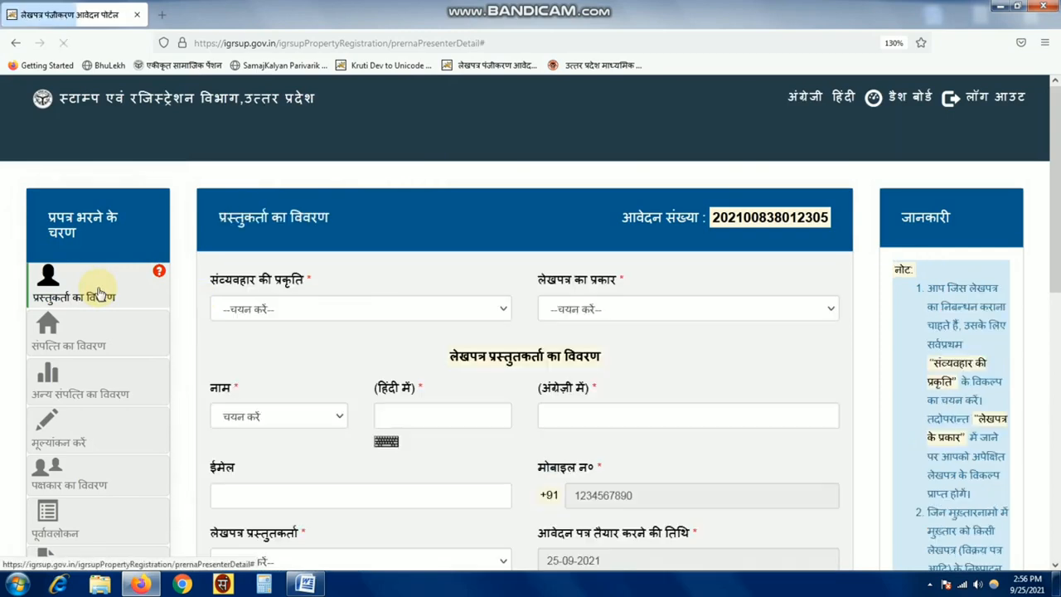
- Set transaction to अचल सम्पत्ति का अंतरण (बही सं०-1) and document type to विक्रय अनुबंध विलेख (कब्जा)
{"action": "left_click", "coordinate": [348, 310]}
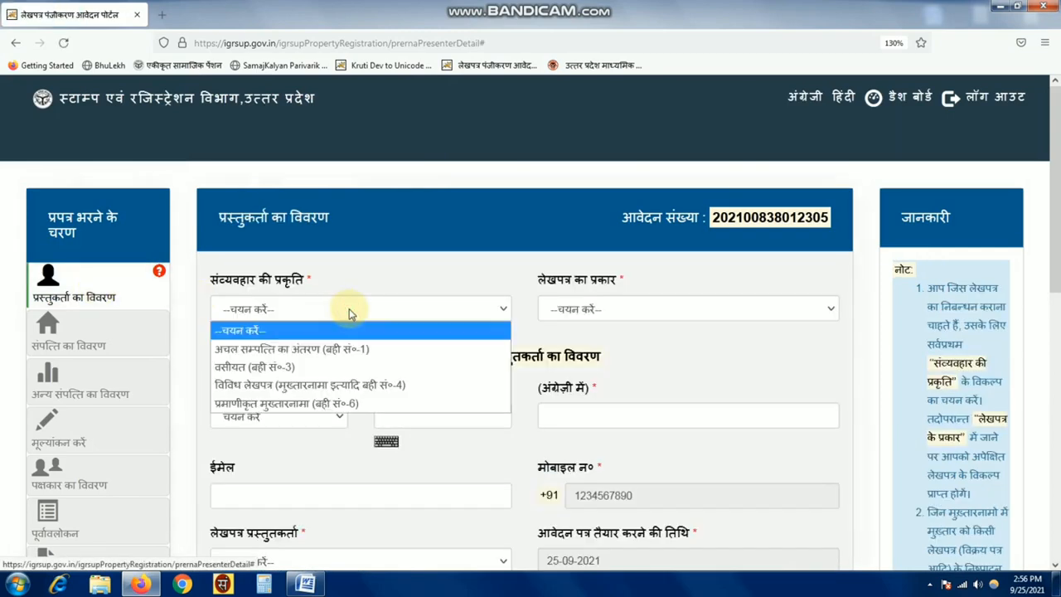
{"action": "left_click", "coordinate": [303, 349]}
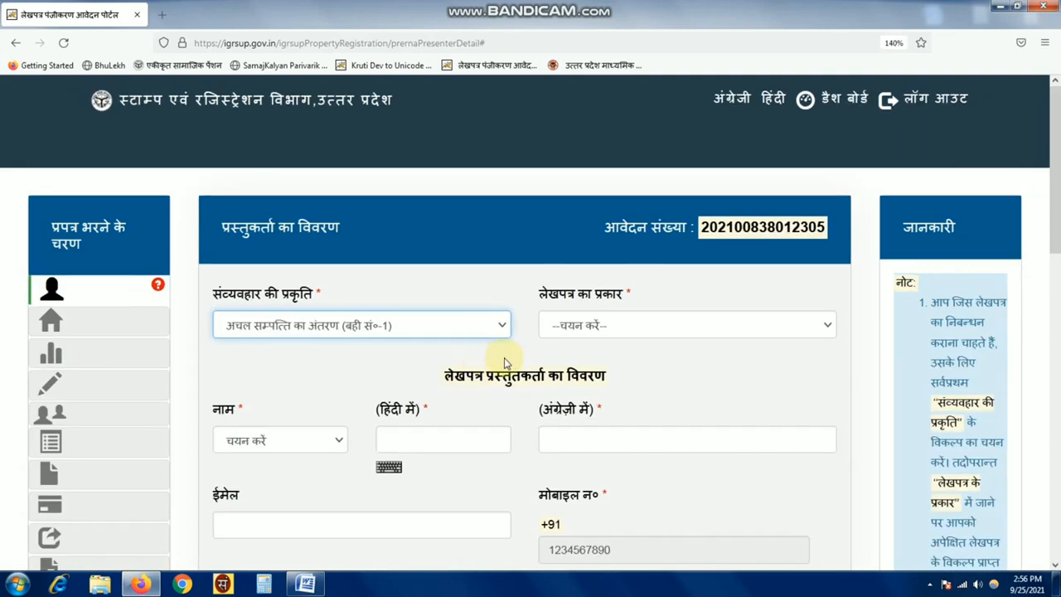
{"action": "left_click", "coordinate": [615, 327]}
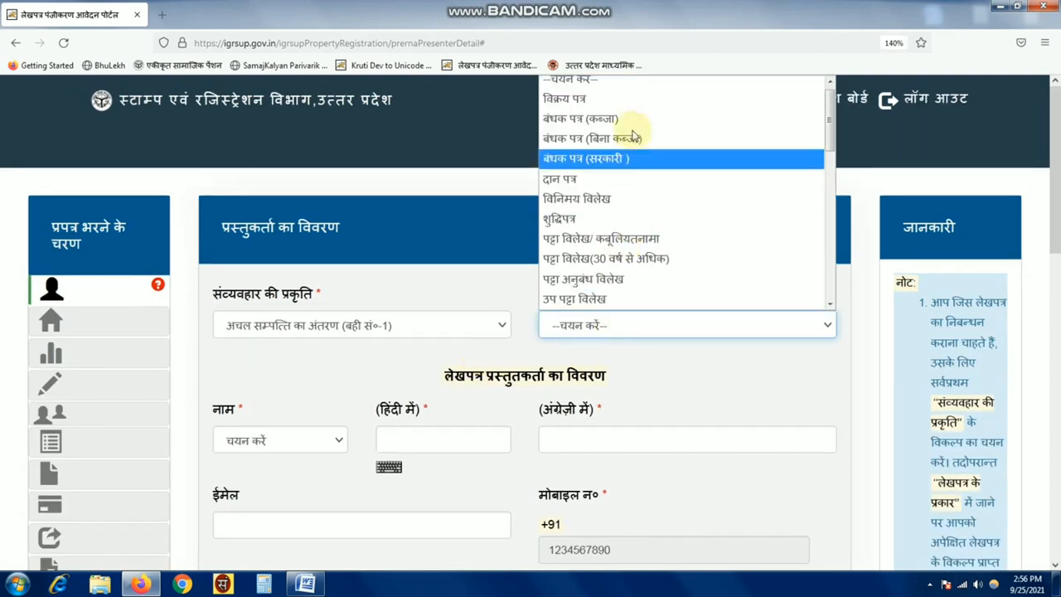
{"action": "scroll", "coordinate": [634, 232], "scroll_direction": "down", "scroll_amount": 2}
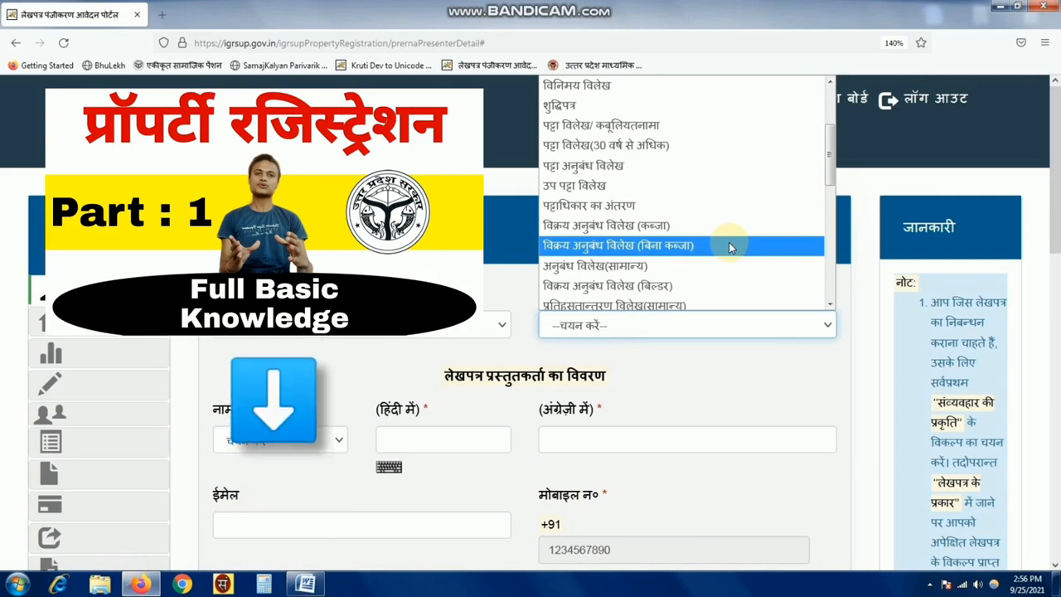
{"action": "left_click", "coordinate": [685, 231]}
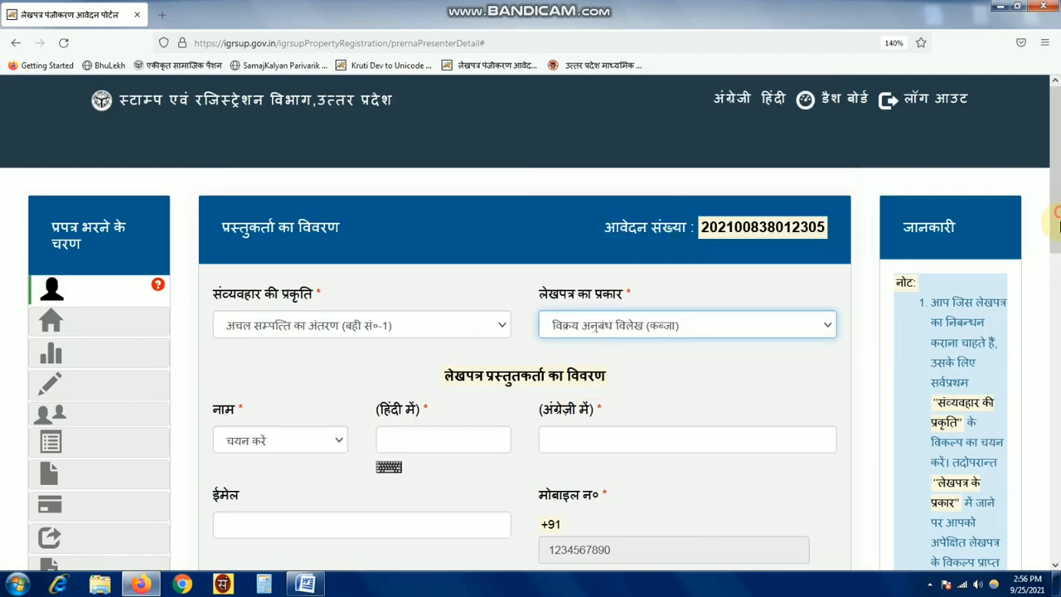
{"action": "left_click_drag", "start_coordinate": [1056, 213], "coordinate": [1056, 265]}
{"action": "left_click_drag", "start_coordinate": [445, 242], "coordinate": [664, 255]}
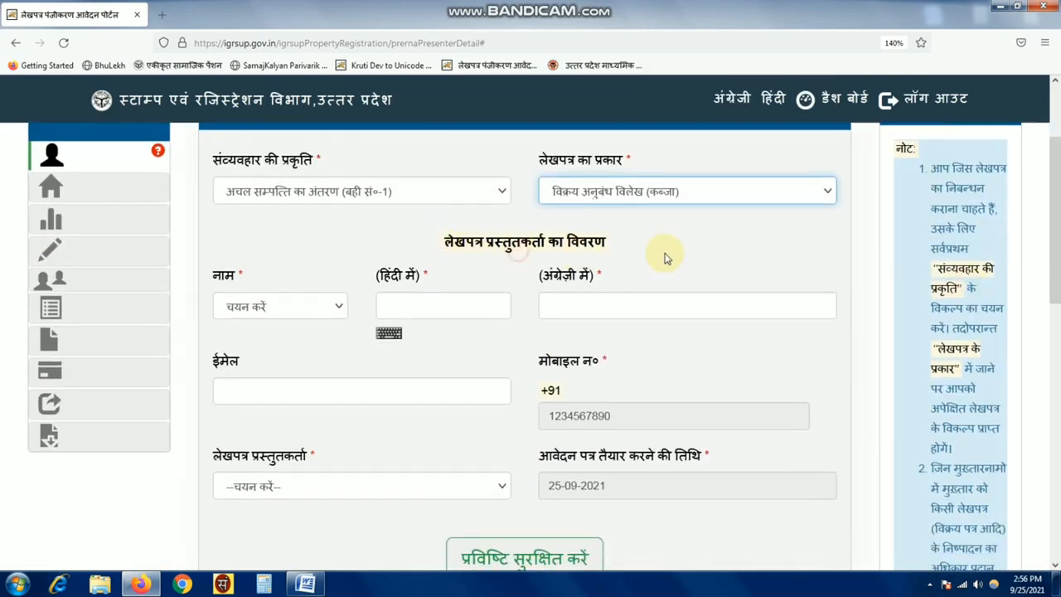
- Give the presenter the title श्री and enter their name in Hindi and English
{"action": "left_click", "coordinate": [665, 255]}
{"action": "left_click", "coordinate": [277, 305]}
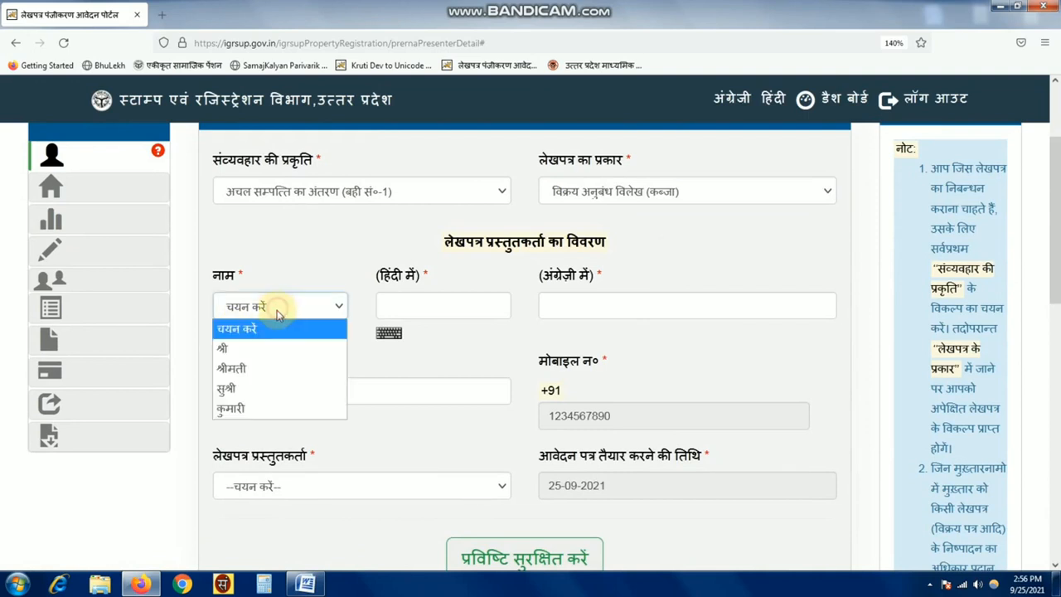
{"action": "left_click", "coordinate": [244, 350]}
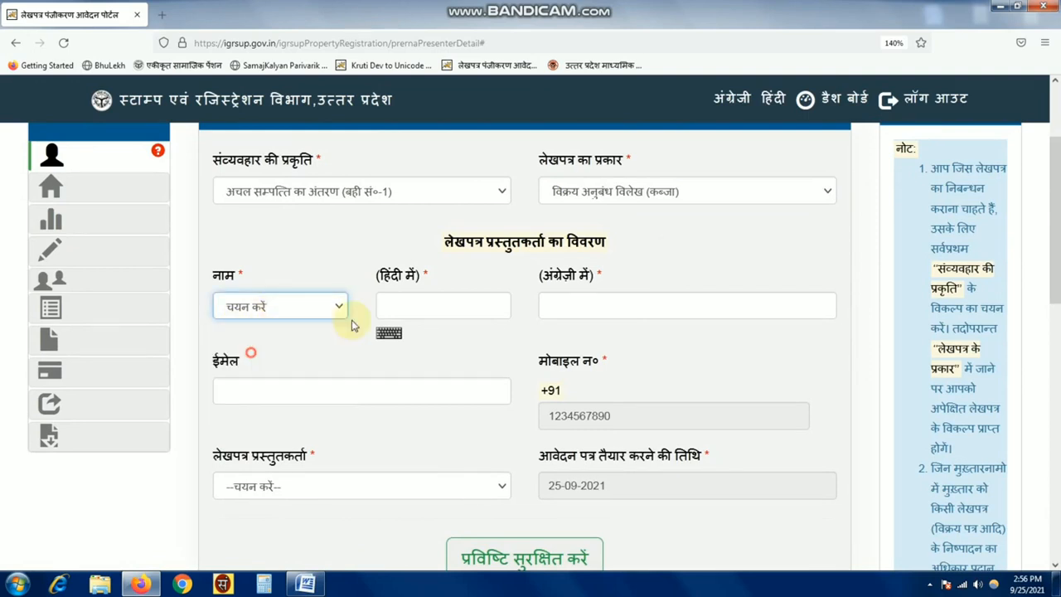
{"action": "left_click", "coordinate": [438, 301]}
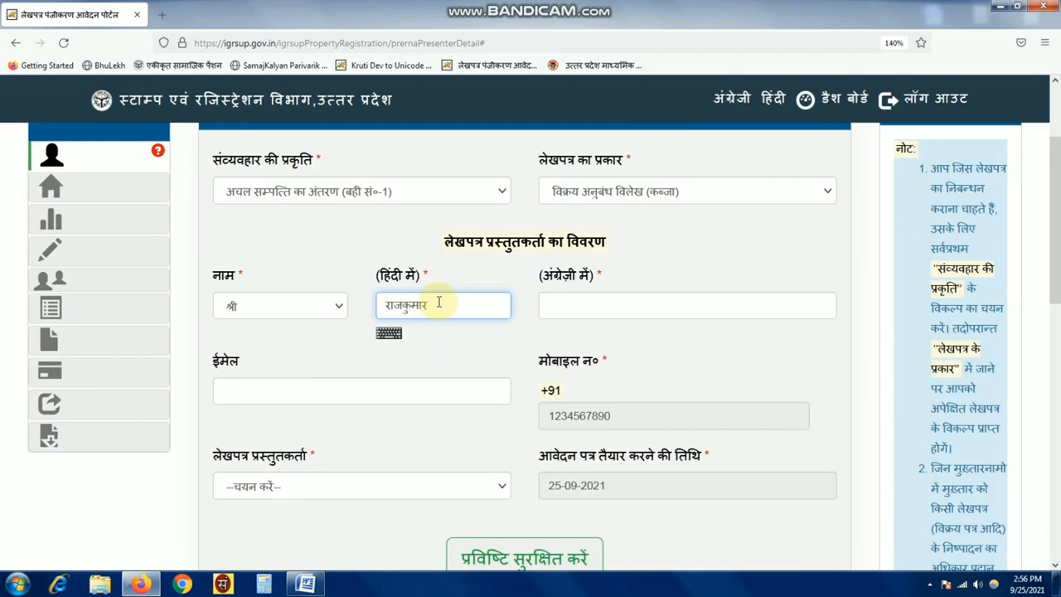
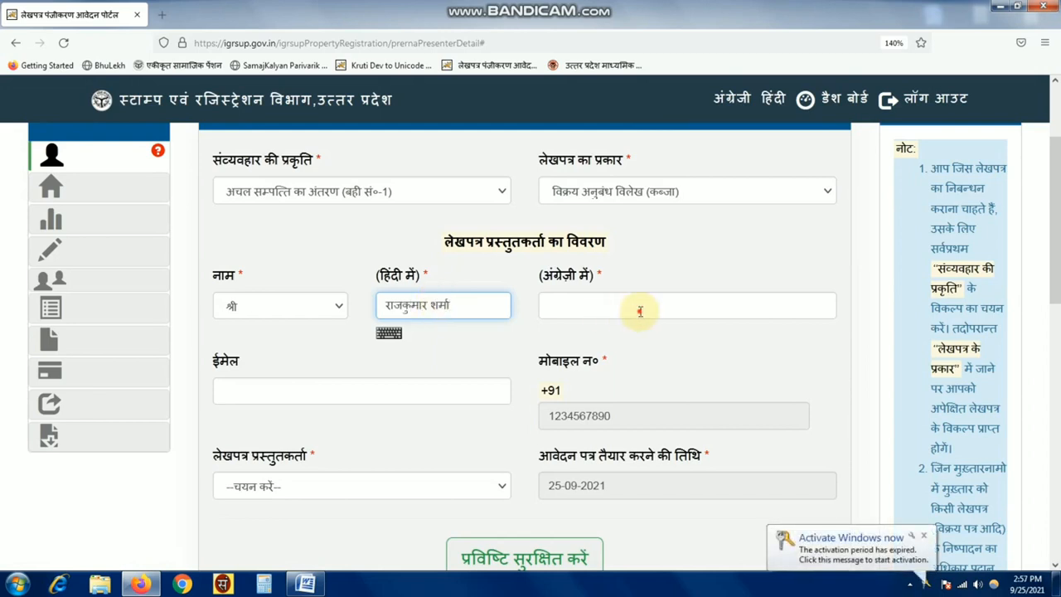
{"action": "left_click", "coordinate": [641, 305]}
{"action": "left_click", "coordinate": [918, 536]}
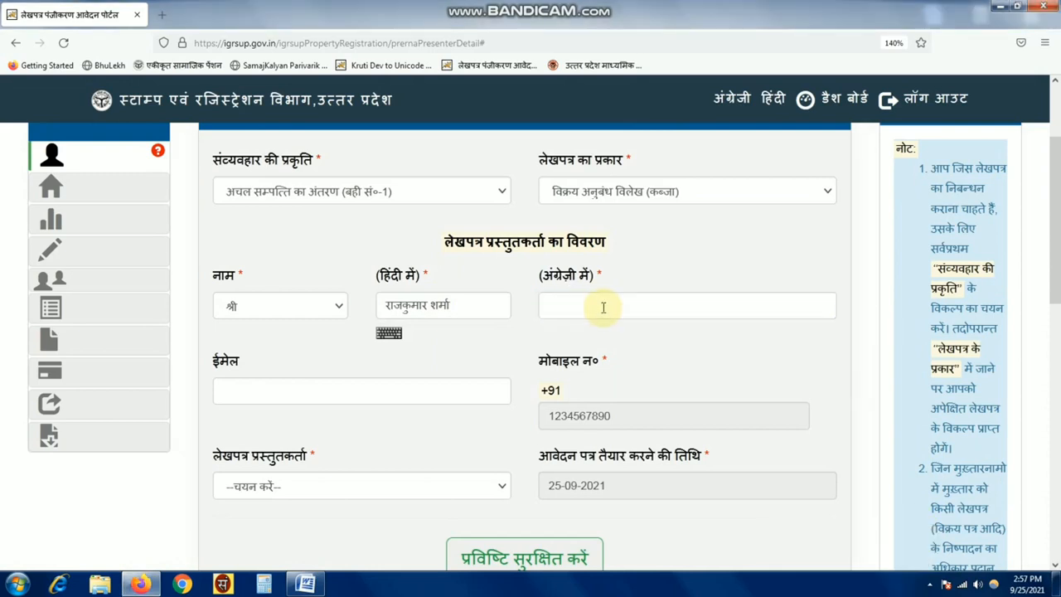
{"action": "left_click", "coordinate": [604, 307]}
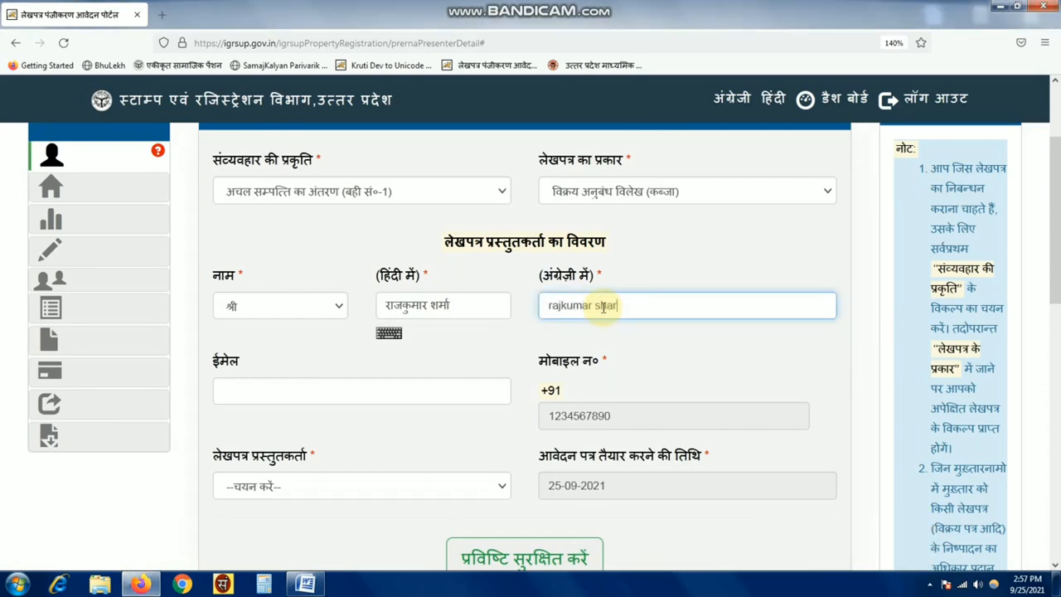
- Set the presenter role to विक्रेता and save the presenter details
{"action": "left_click", "coordinate": [344, 489]}
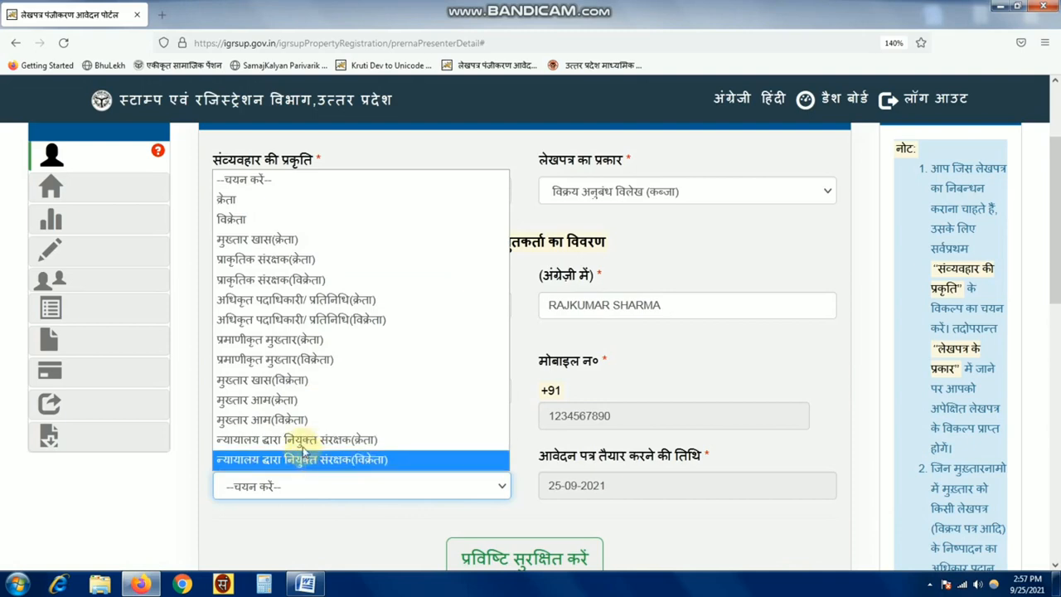
{"action": "left_click", "coordinate": [276, 224]}
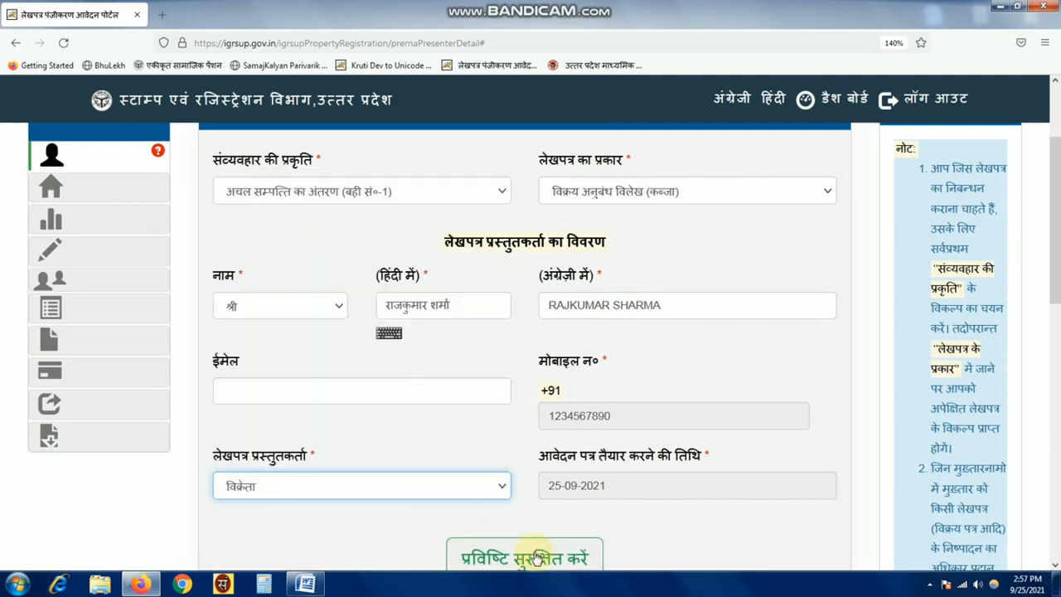
{"action": "left_click", "coordinate": [538, 558]}
{"action": "left_click", "coordinate": [583, 347]}
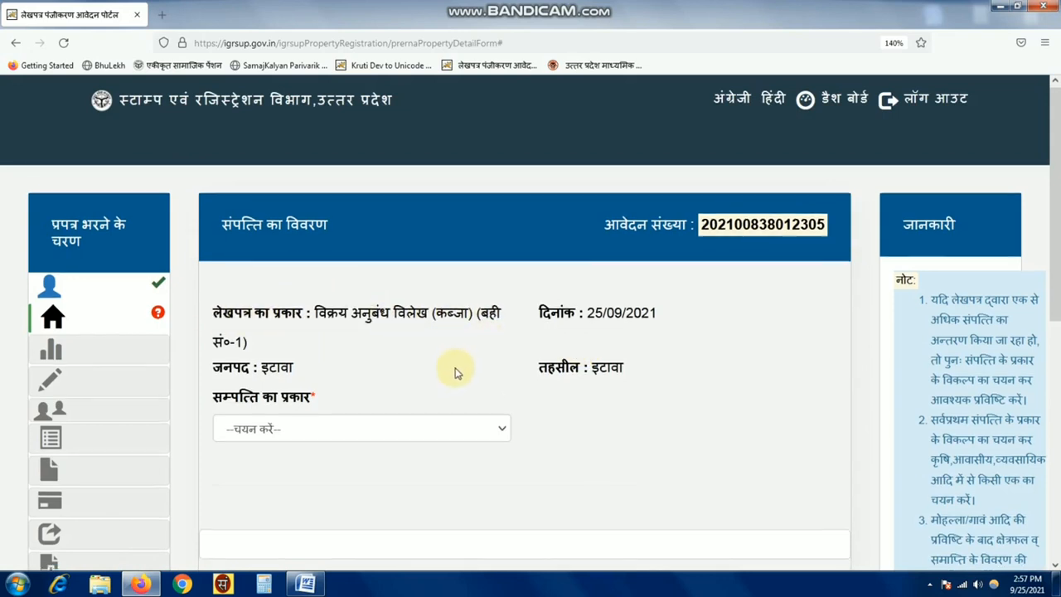
- Set the property type to कृषि and the village to अकबरपुर
{"action": "scroll", "coordinate": [455, 370], "scroll_direction": "down", "scroll_amount": 2}
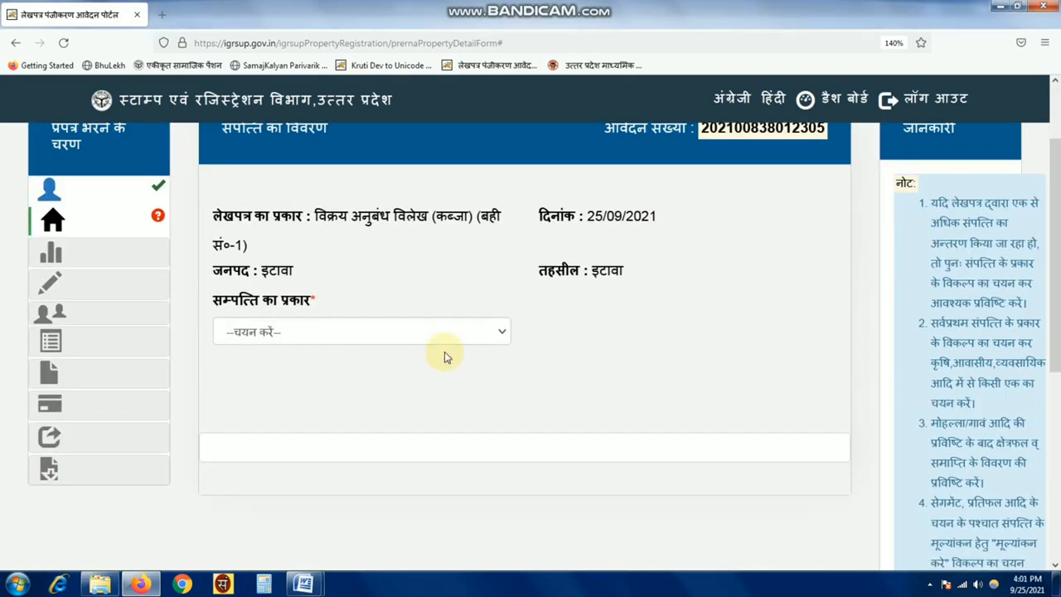
{"action": "left_click", "coordinate": [347, 331]}
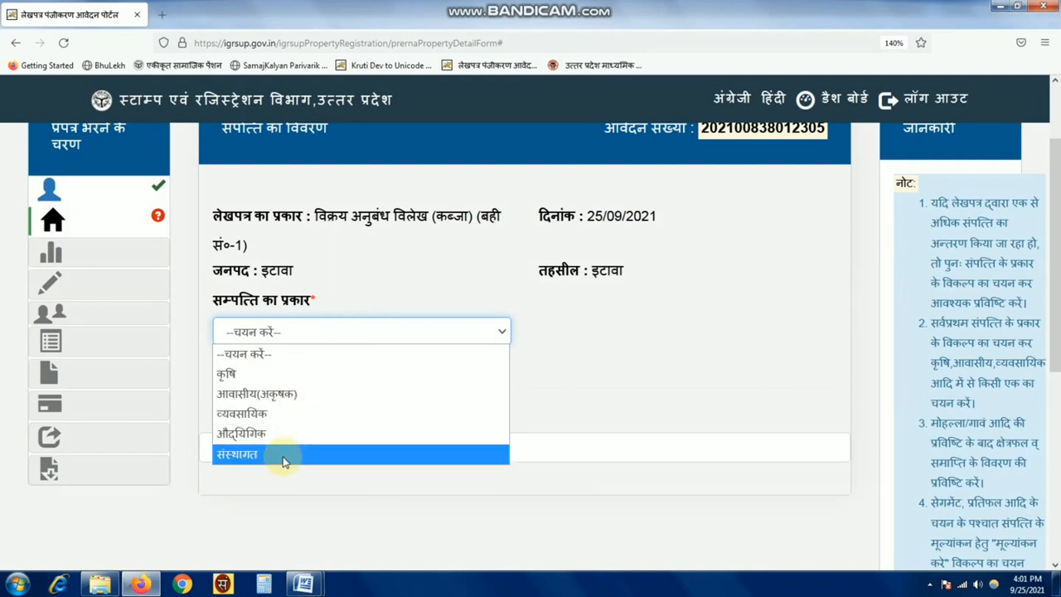
{"action": "left_click", "coordinate": [295, 381]}
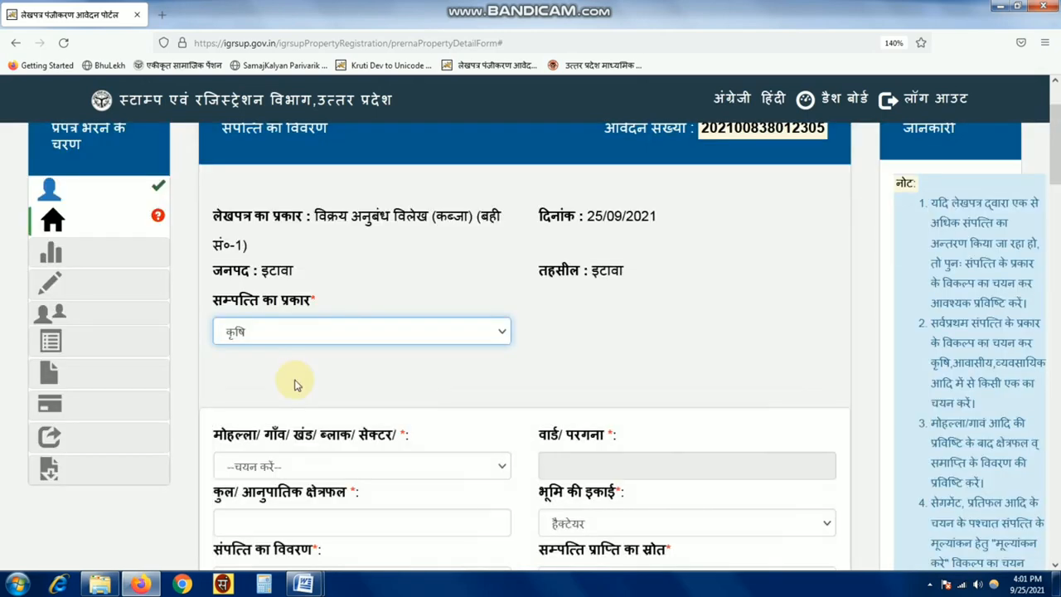
{"action": "scroll", "coordinate": [295, 384], "scroll_direction": "down", "scroll_amount": 1}
{"action": "scroll", "coordinate": [296, 383], "scroll_direction": "down", "scroll_amount": 2}
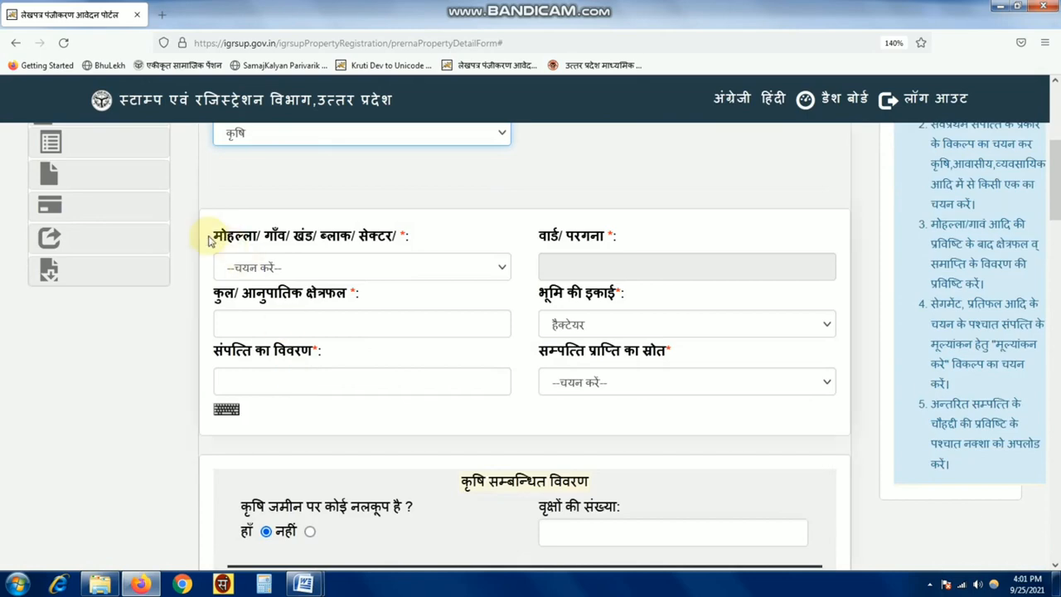
{"action": "left_click_drag", "start_coordinate": [212, 237], "coordinate": [470, 245]}
{"action": "left_click", "coordinate": [448, 265]}
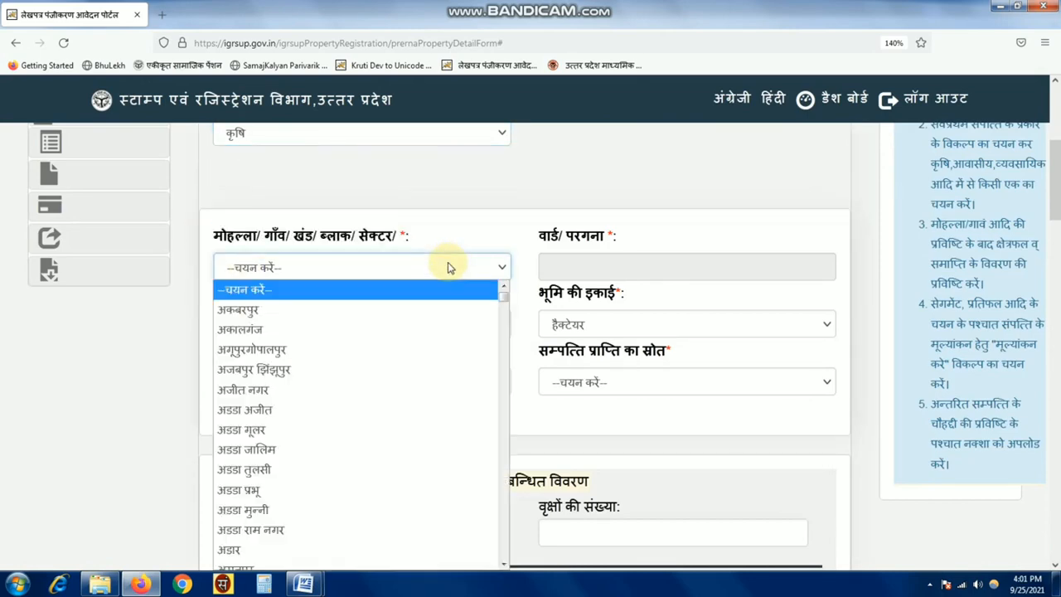
{"action": "left_click", "coordinate": [304, 312]}
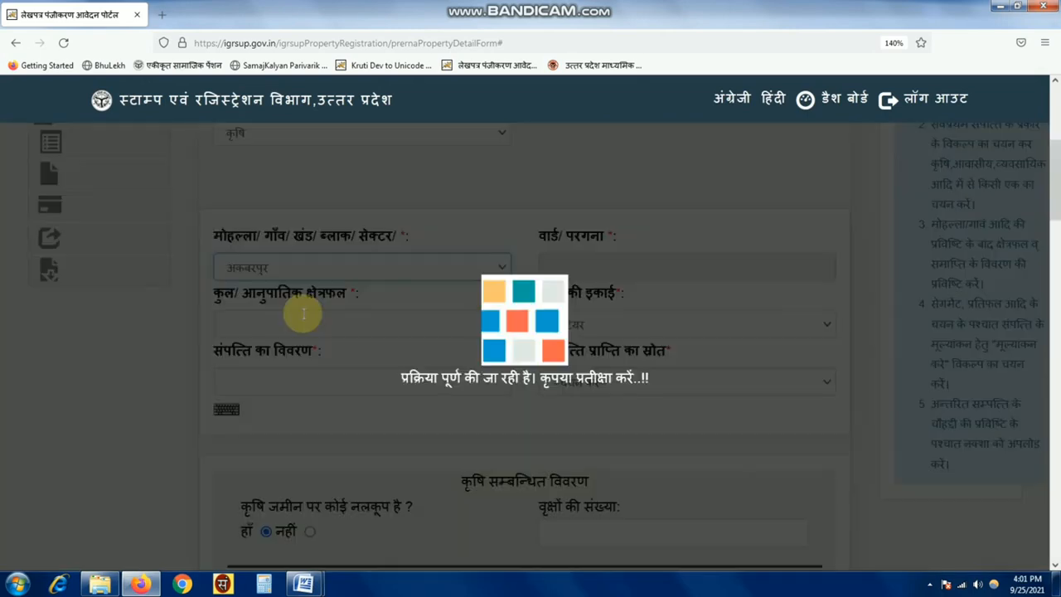
- Enter area 0.2160 hectare, description कृषि भूमि, and acquisition source वसीयत
{"action": "left_click", "coordinate": [252, 321]}
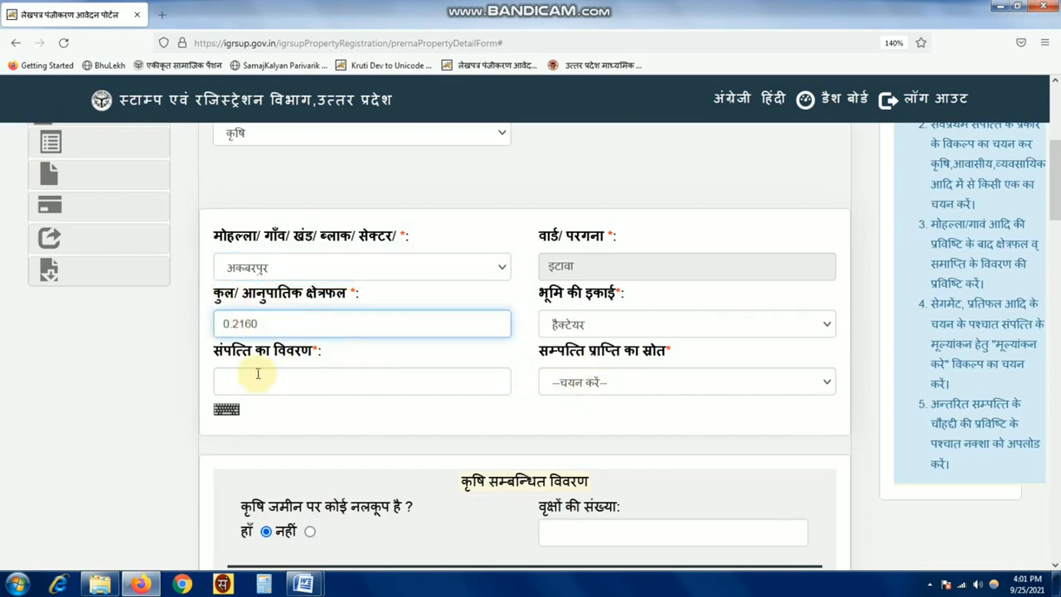
{"action": "left_click", "coordinate": [293, 374]}
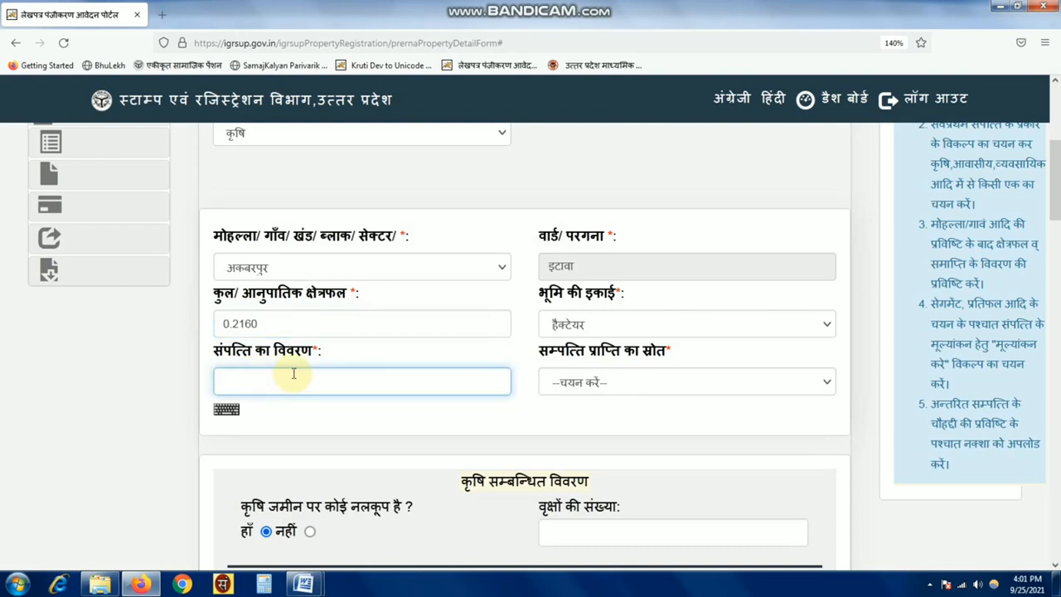
{"action": "type", "text": "कृषि भूमि"}
{"action": "left_click_drag", "start_coordinate": [534, 346], "coordinate": [719, 357]}
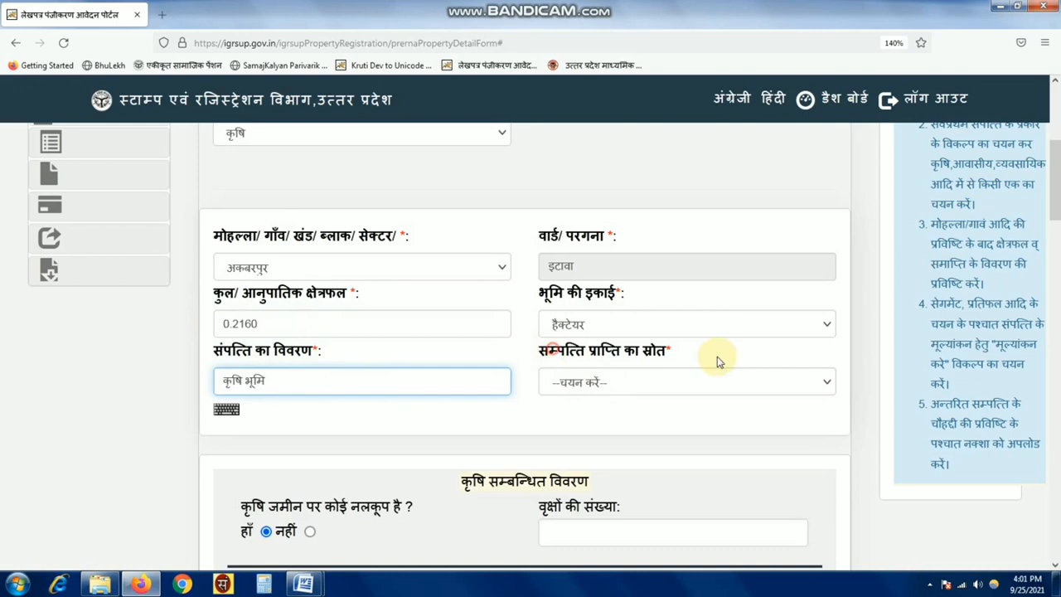
{"action": "left_click", "coordinate": [675, 383]}
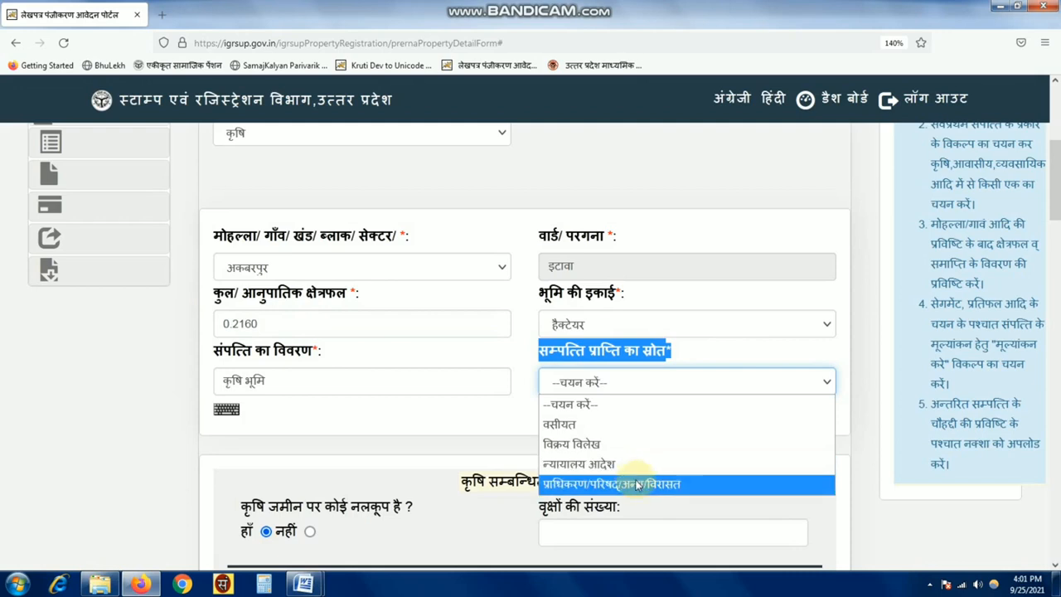
{"action": "left_click", "coordinate": [610, 425]}
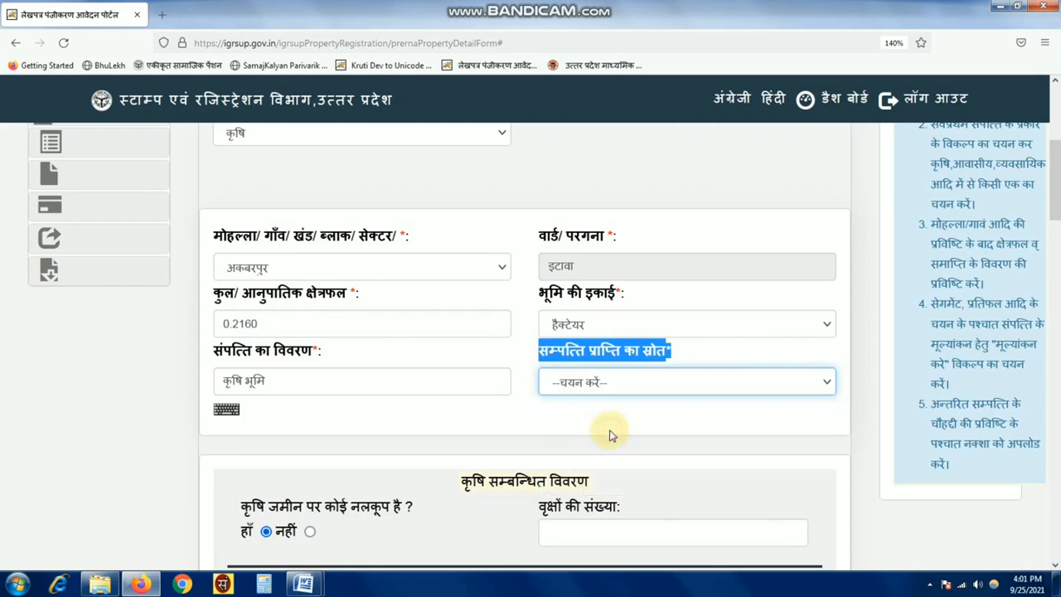
- Mark the will अपंजीकृत, enter order date 21/05/2018 and the suit party's name
{"action": "left_click", "coordinate": [634, 426]}
{"action": "scroll", "coordinate": [638, 415], "scroll_direction": "down", "scroll_amount": 3}
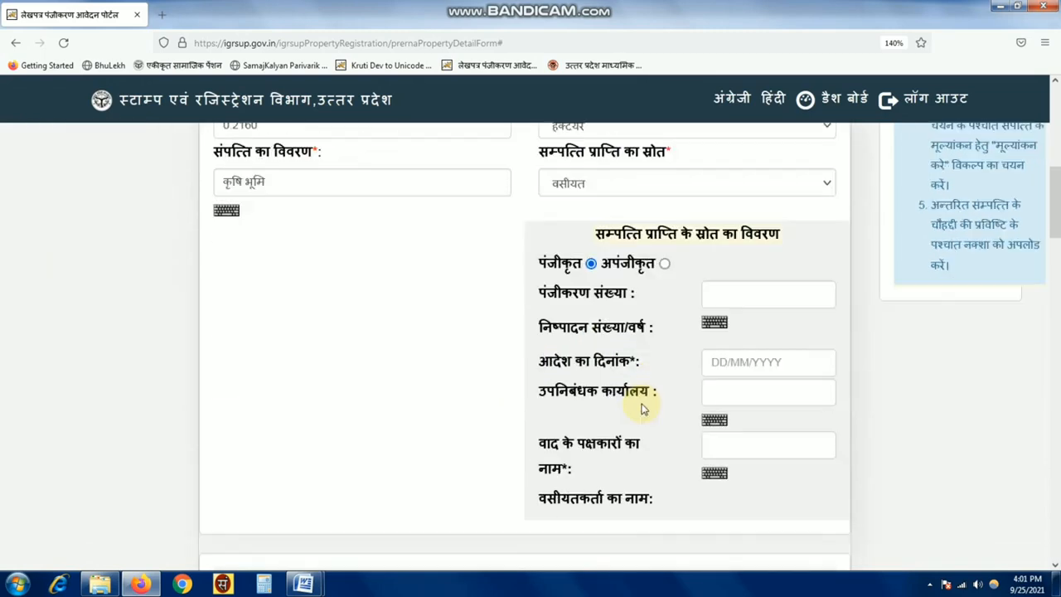
{"action": "left_click", "coordinate": [664, 263]}
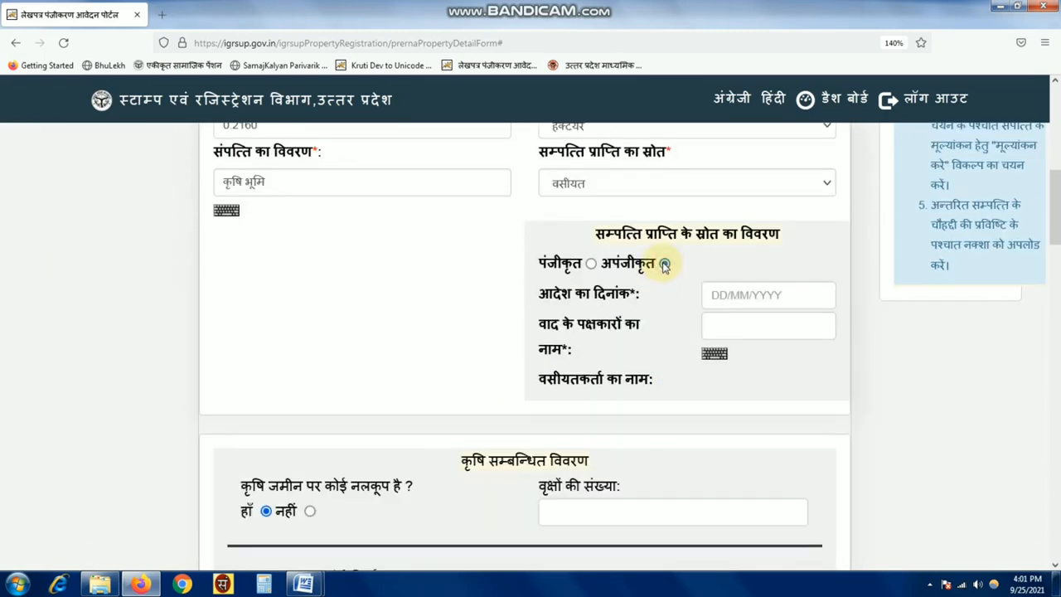
{"action": "left_click", "coordinate": [751, 294]}
{"action": "type", "text": "21/05/2018"}
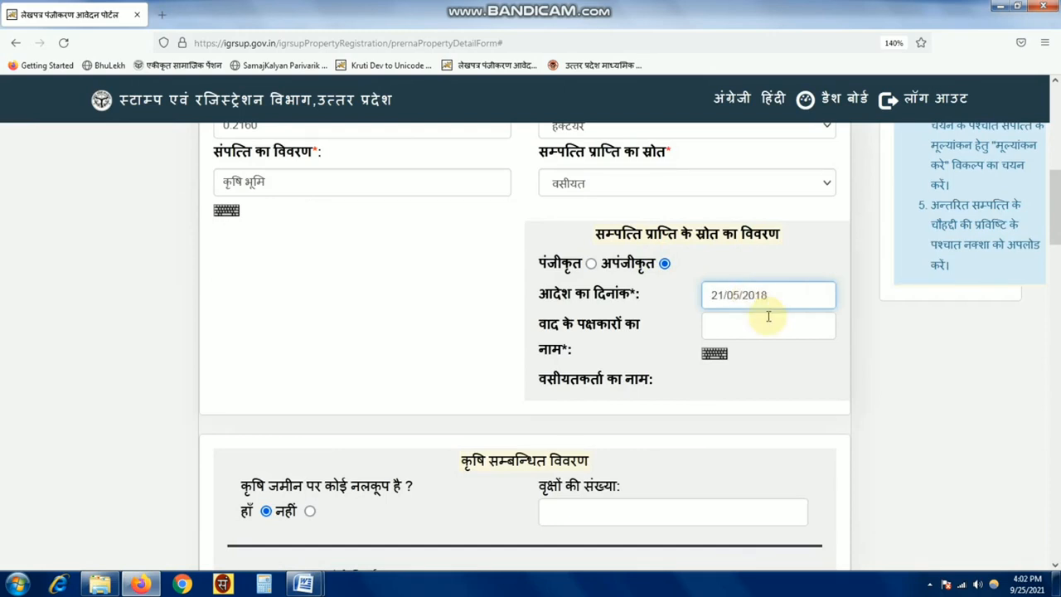
{"action": "left_click", "coordinate": [744, 321]}
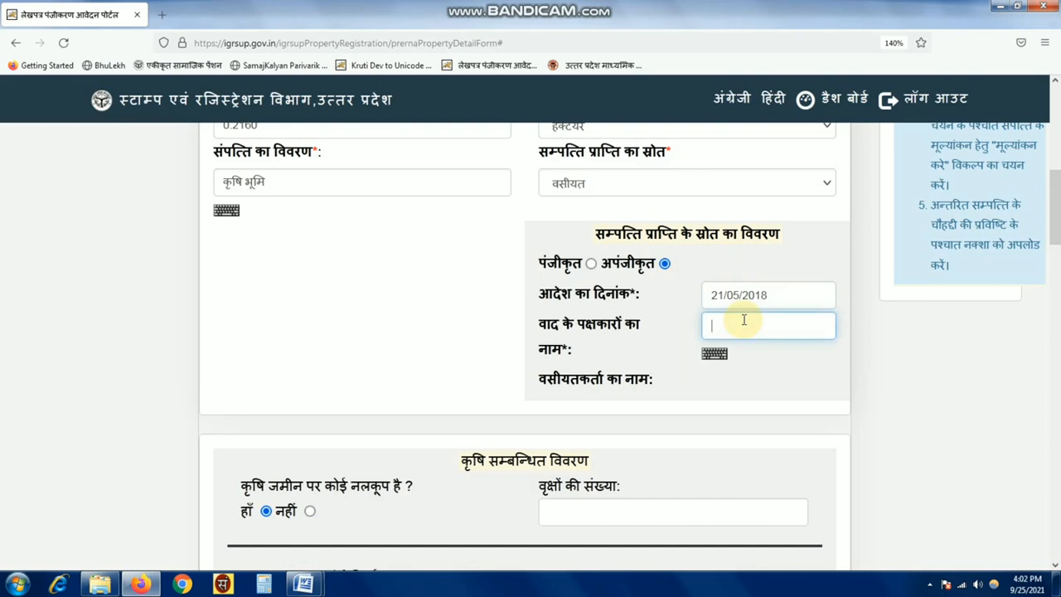
{"action": "type", "text": "जयकरण"}
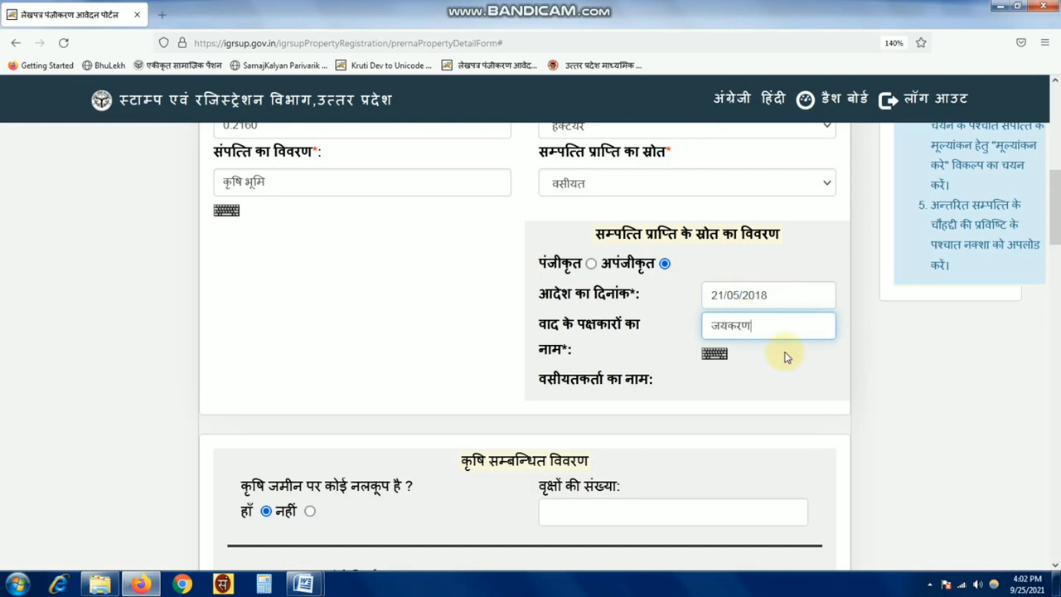
{"action": "scroll", "coordinate": [616, 367], "scroll_direction": "down", "scroll_amount": 5}
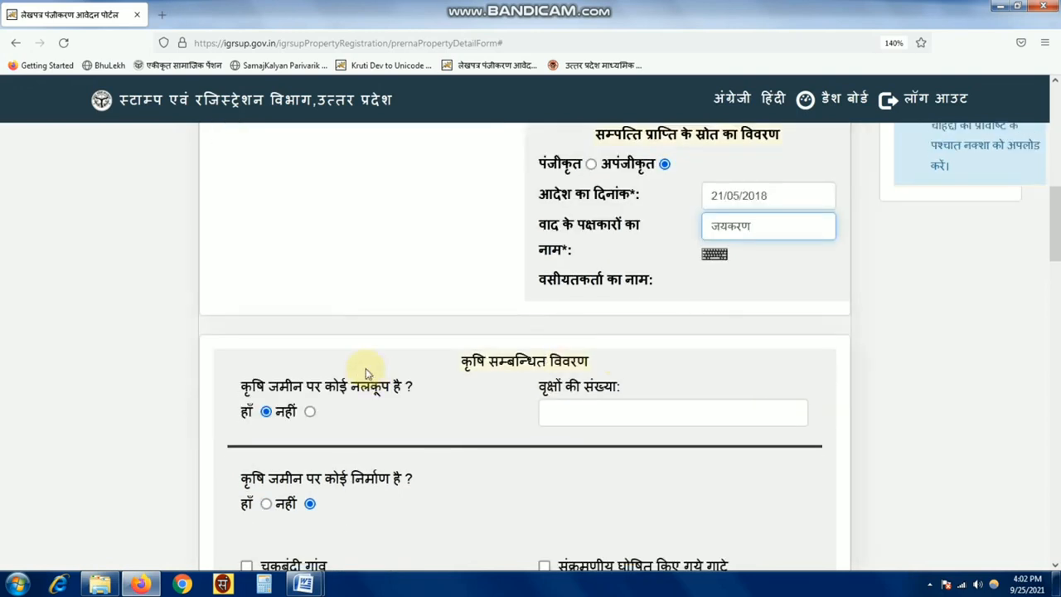
- Go through the tubewell, tree-count and construction questions for the farmland
{"action": "left_click_drag", "start_coordinate": [240, 188], "coordinate": [417, 190]}
{"action": "left_click", "coordinate": [417, 195]}
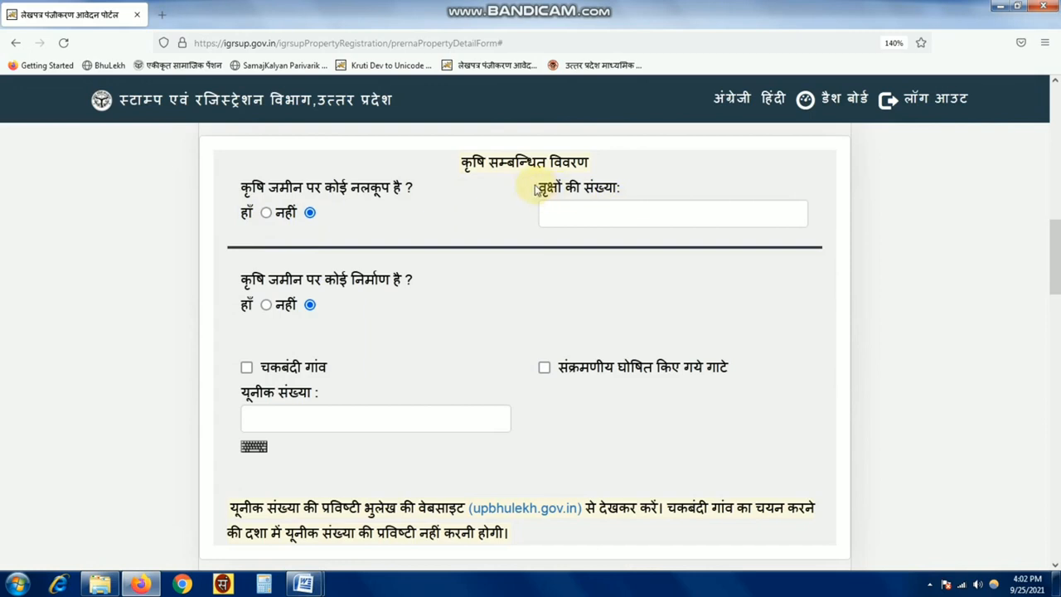
{"action": "left_click_drag", "start_coordinate": [539, 188], "coordinate": [629, 190]}
{"action": "left_click", "coordinate": [579, 212]}
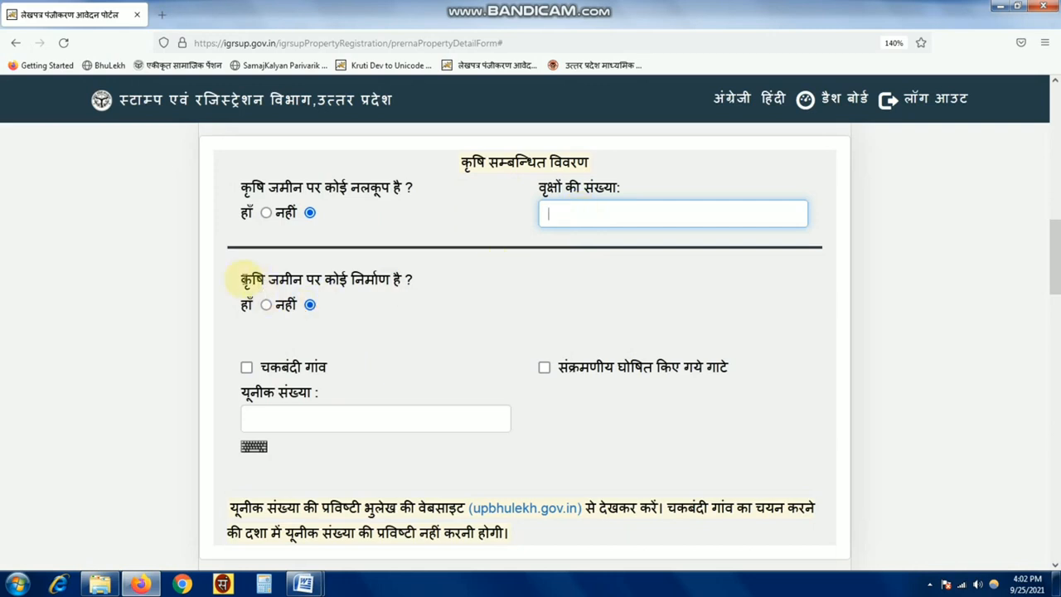
{"action": "left_click_drag", "start_coordinate": [237, 278], "coordinate": [429, 295]}
{"action": "left_click", "coordinate": [429, 295]}
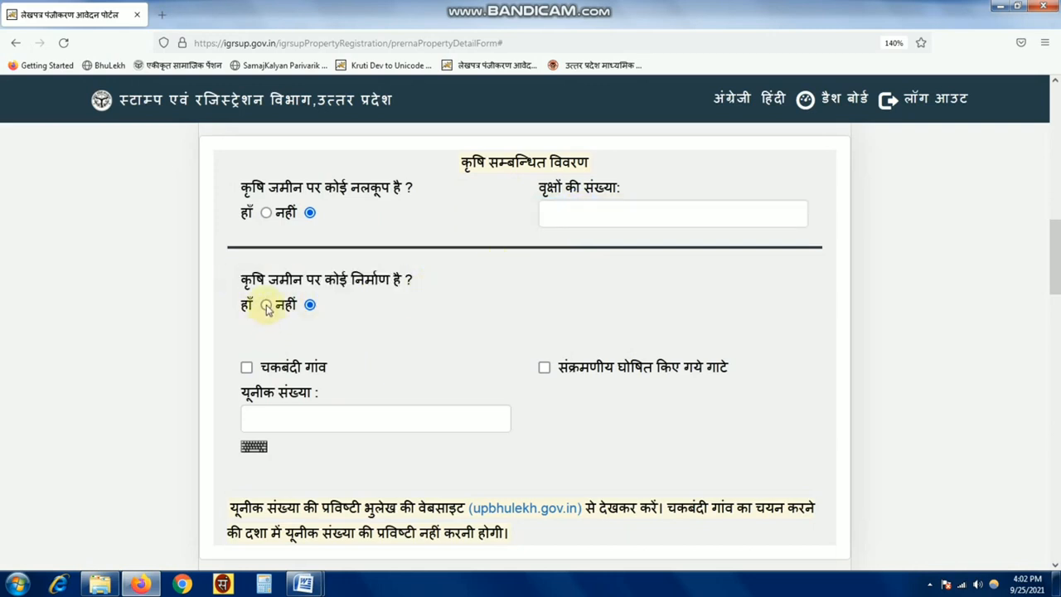
{"action": "left_click", "coordinate": [266, 305]}
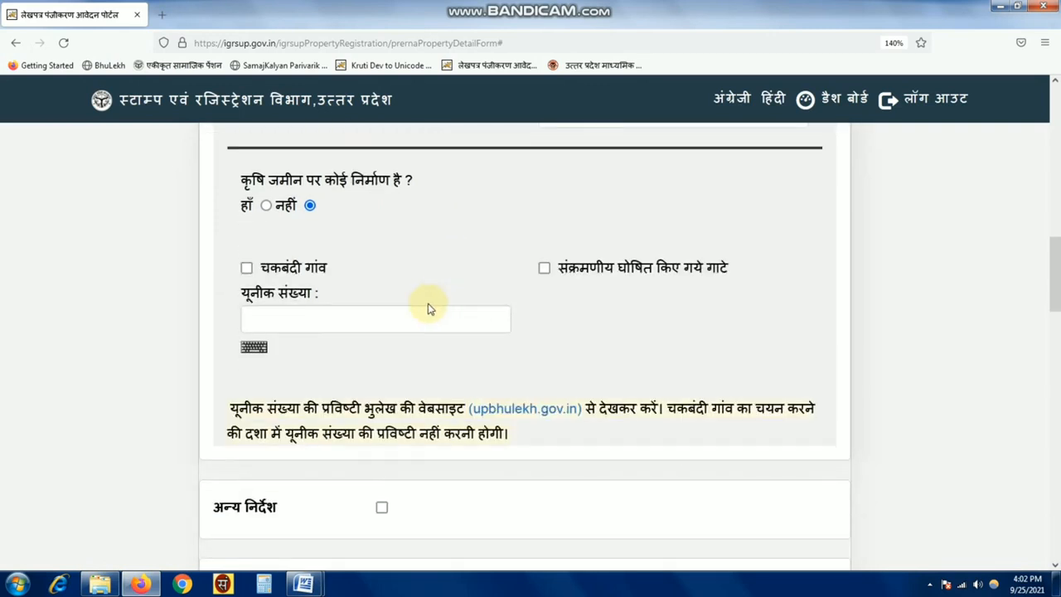
{"action": "left_click", "coordinate": [451, 310]}
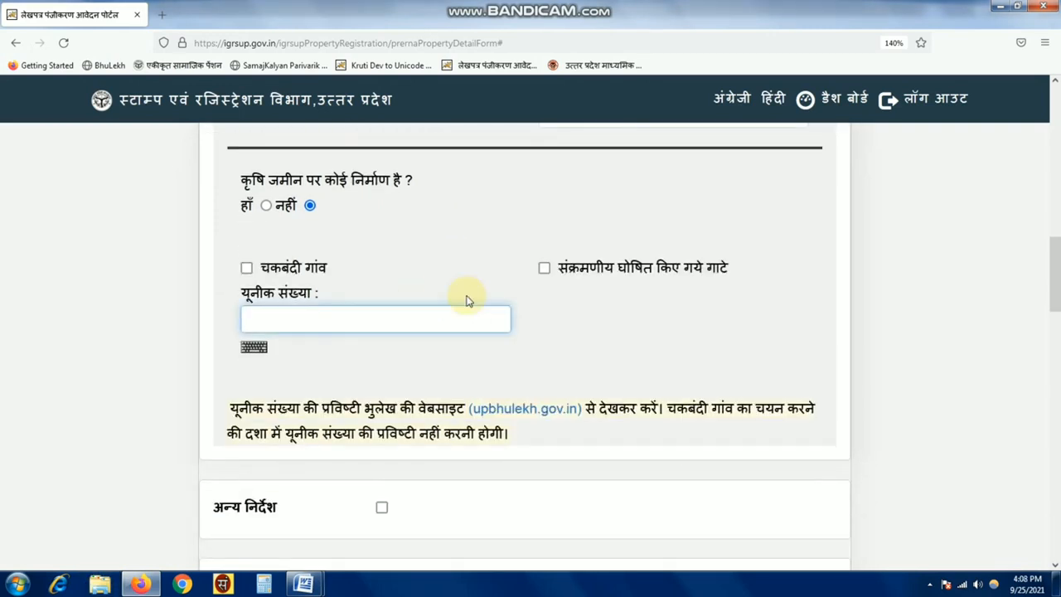
- Tick चकबंदी गांव so the unique number field is no longer required
{"action": "left_click", "coordinate": [247, 269]}
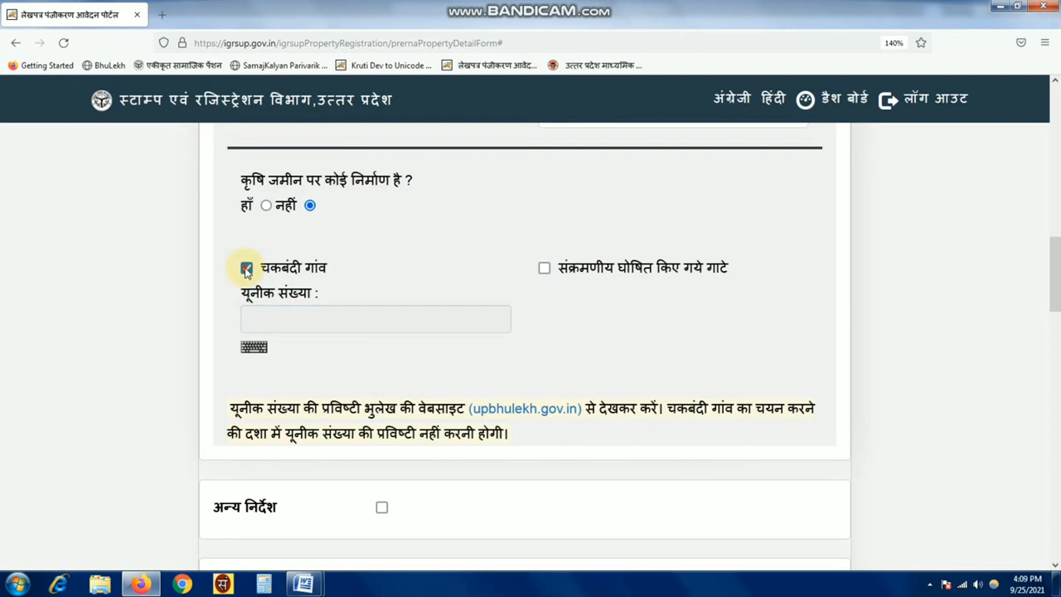
{"action": "left_click", "coordinate": [247, 270]}
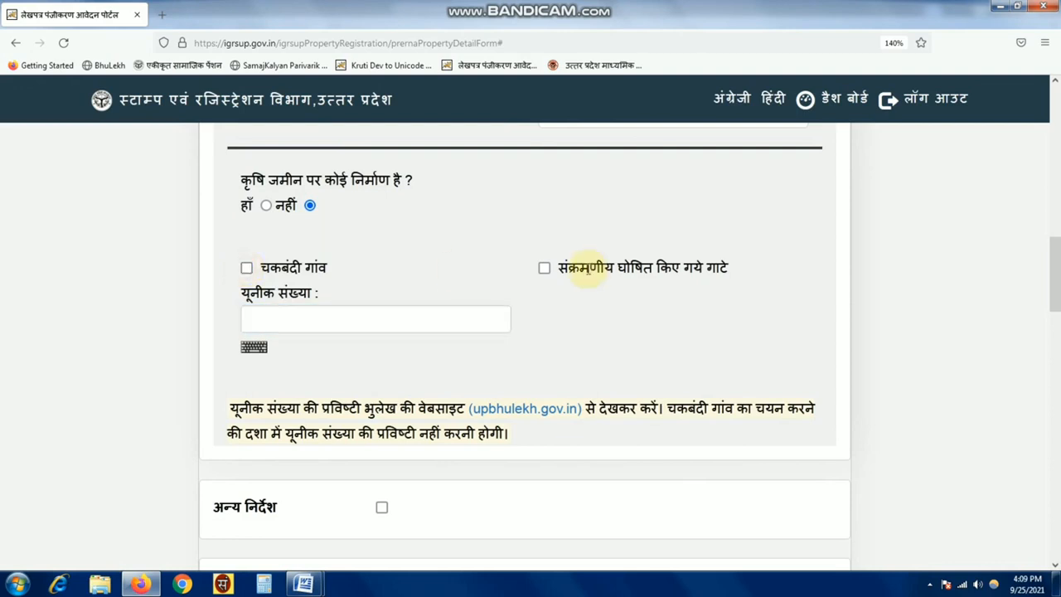
{"action": "left_click", "coordinate": [543, 269]}
{"action": "left_click", "coordinate": [544, 269]}
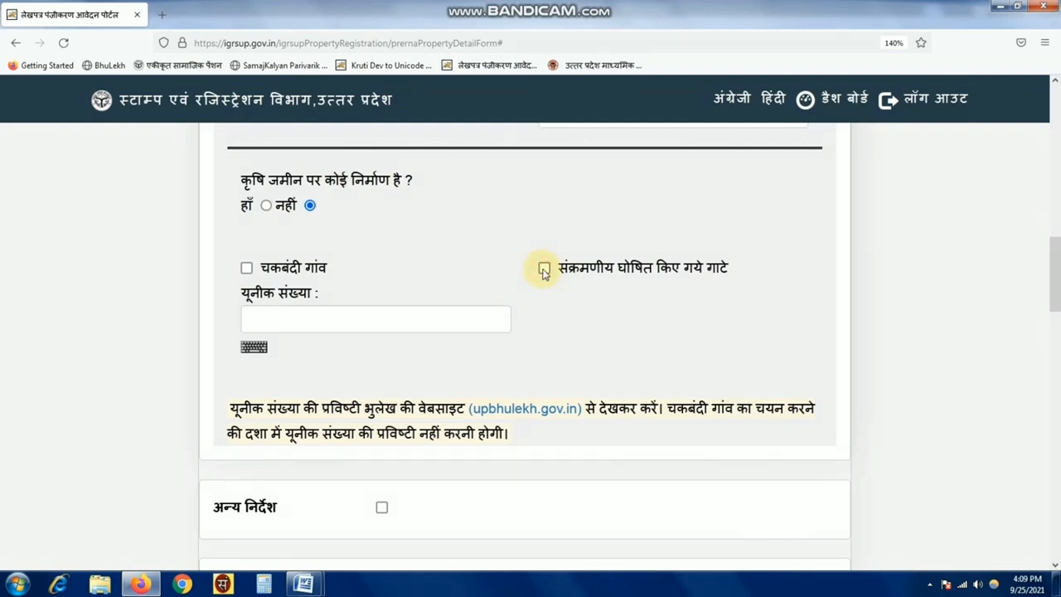
{"action": "left_click", "coordinate": [289, 319]}
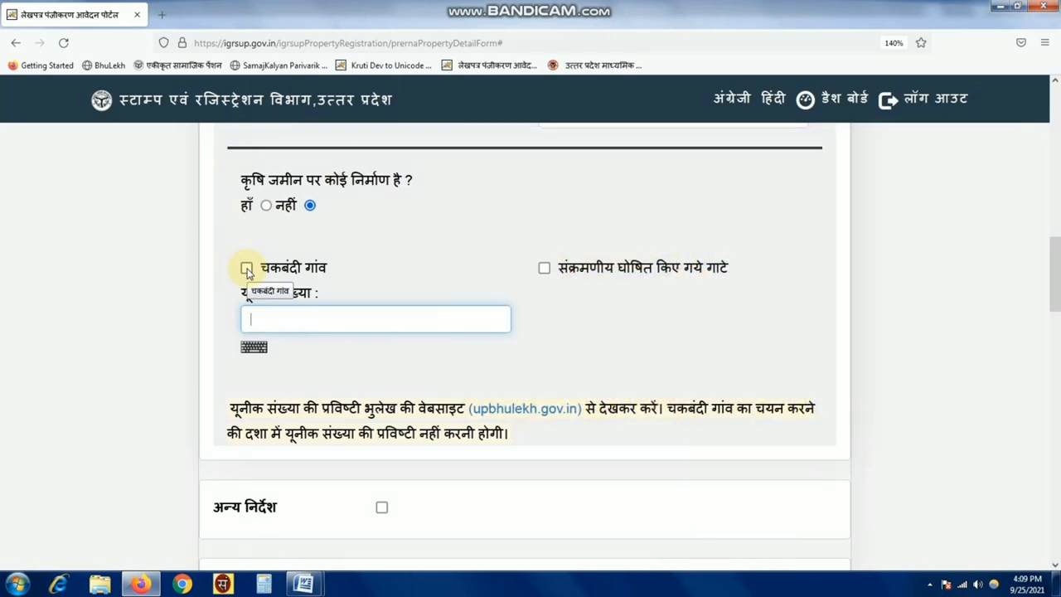
{"action": "left_click", "coordinate": [247, 269]}
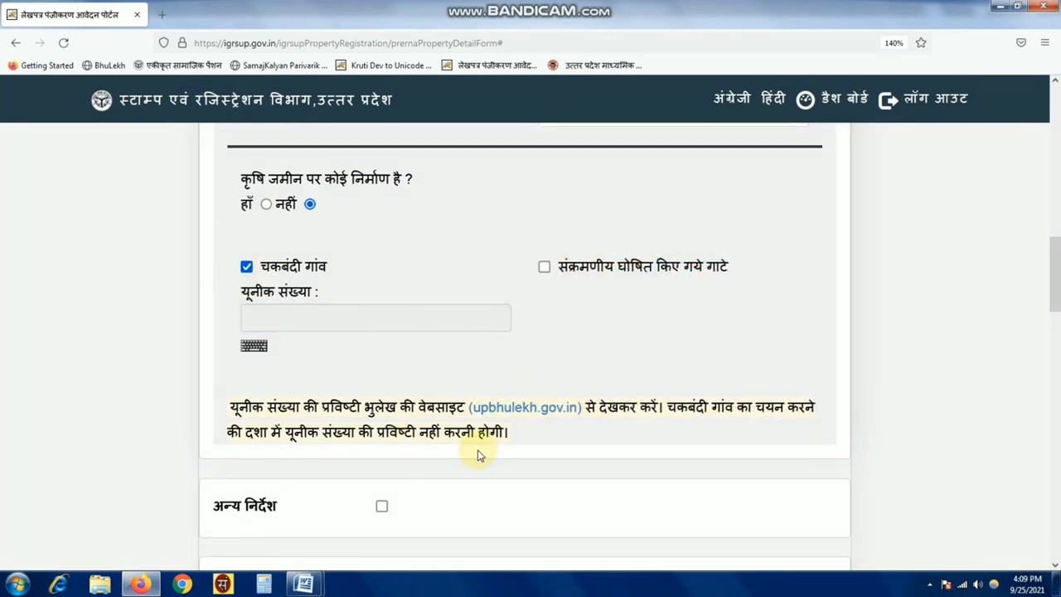
{"action": "scroll", "coordinate": [477, 455], "scroll_direction": "down", "scroll_amount": 1}
{"action": "scroll", "coordinate": [477, 455], "scroll_direction": "down", "scroll_amount": 1}
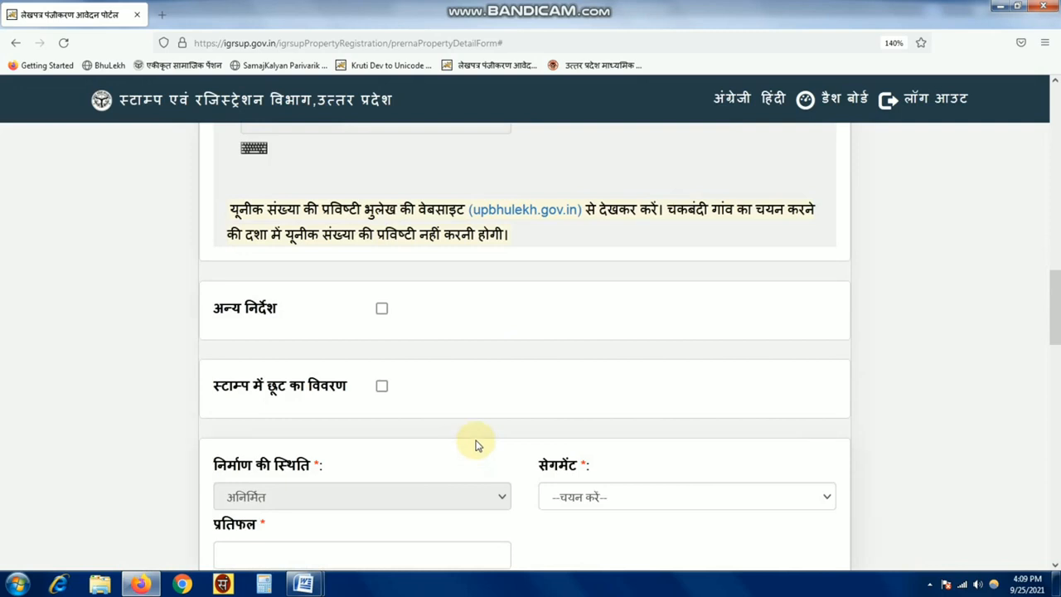
{"action": "scroll", "coordinate": [477, 446], "scroll_direction": "down", "scroll_amount": 1}
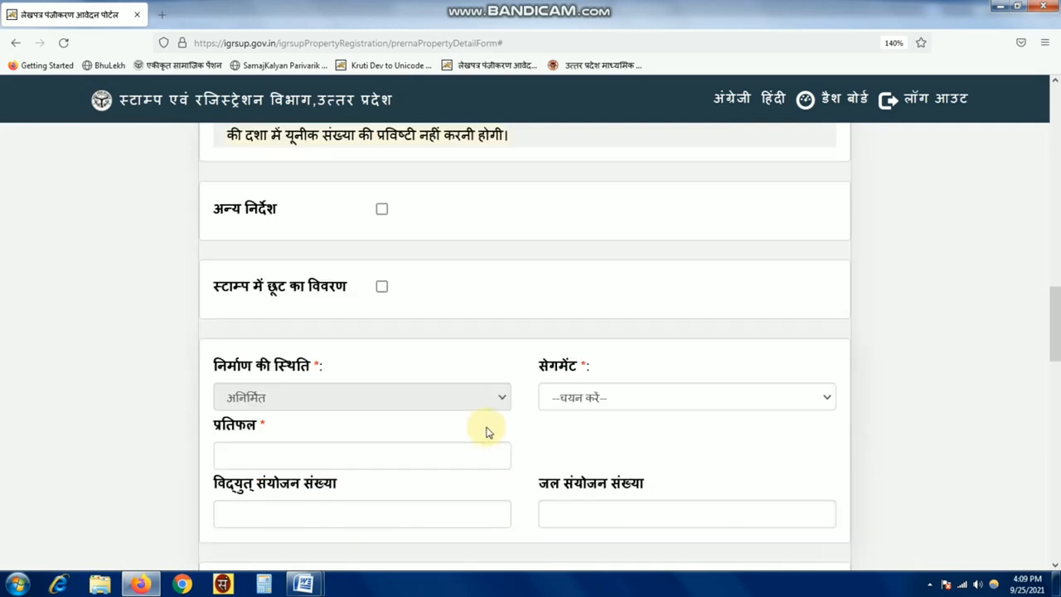
{"action": "left_click", "coordinate": [381, 210]}
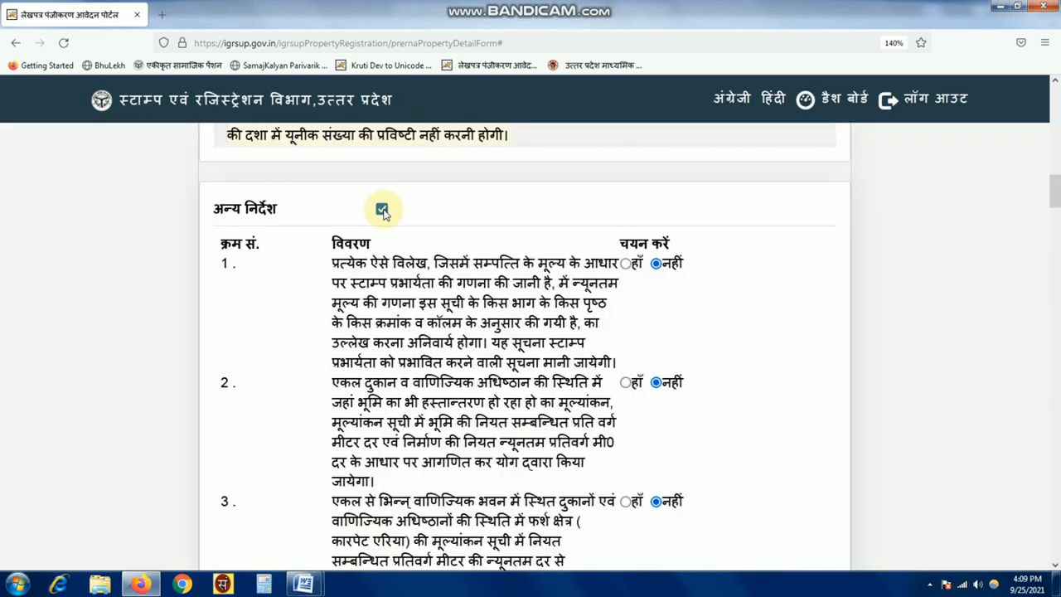
{"action": "scroll", "coordinate": [448, 381], "scroll_direction": "down", "scroll_amount": 8}
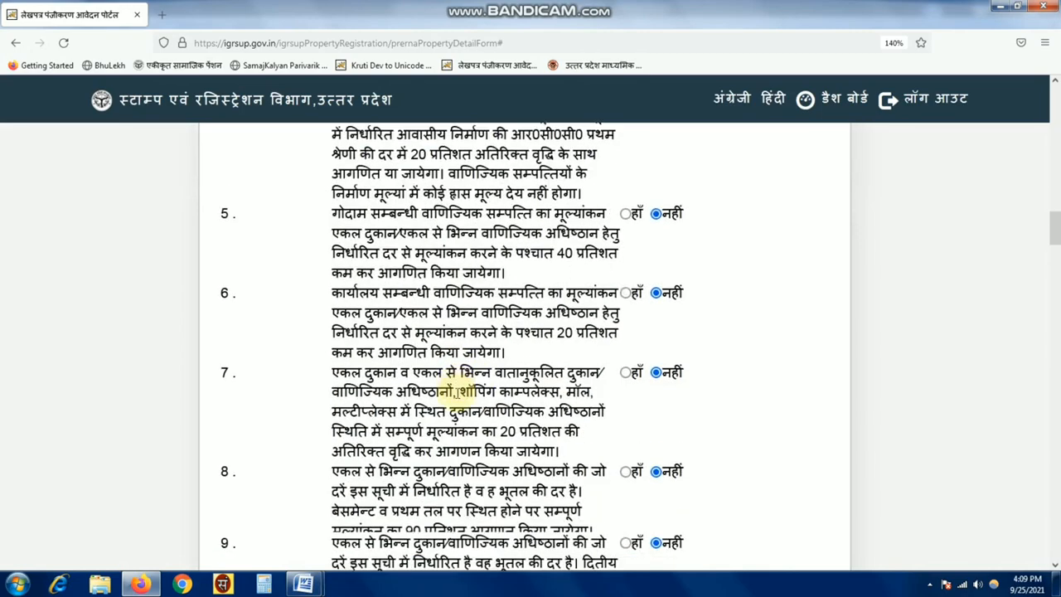
{"action": "scroll", "coordinate": [457, 391], "scroll_direction": "down", "scroll_amount": 10}
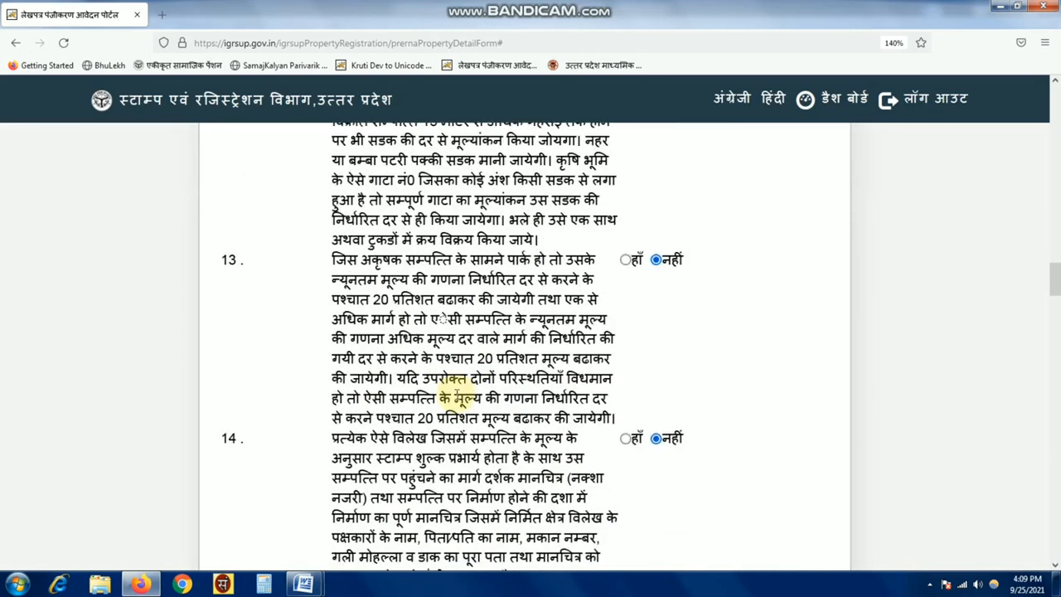
{"action": "scroll", "coordinate": [456, 397], "scroll_direction": "down", "scroll_amount": 12}
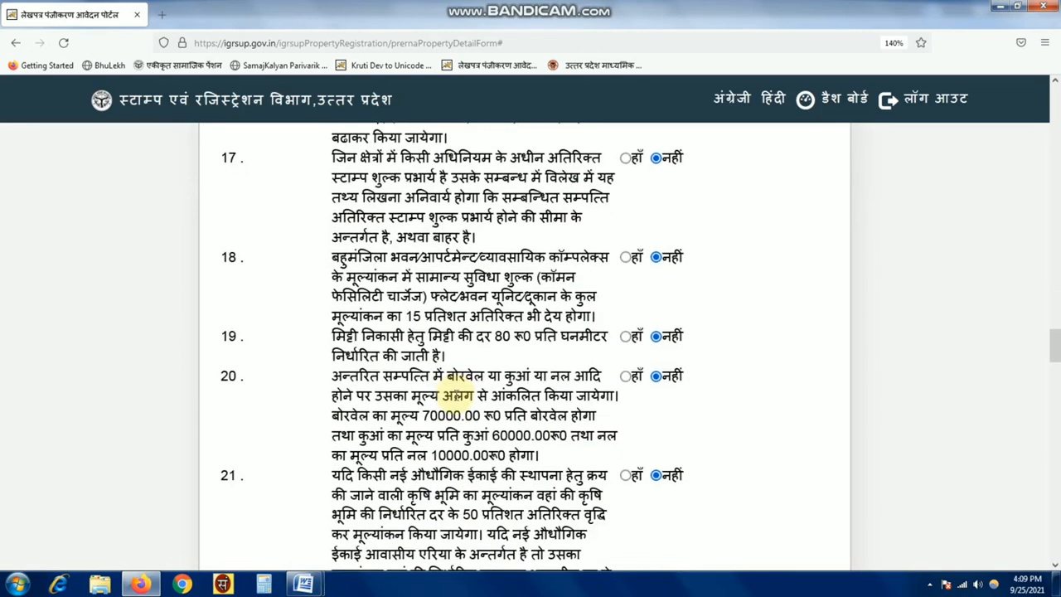
{"action": "left_click", "coordinate": [630, 217]}
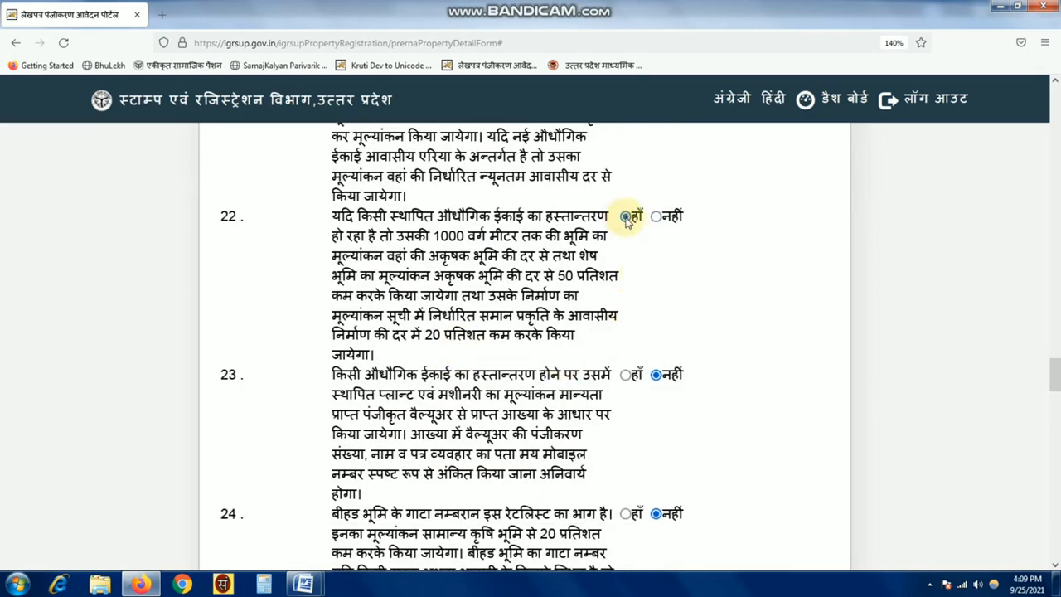
{"action": "left_click", "coordinate": [657, 218]}
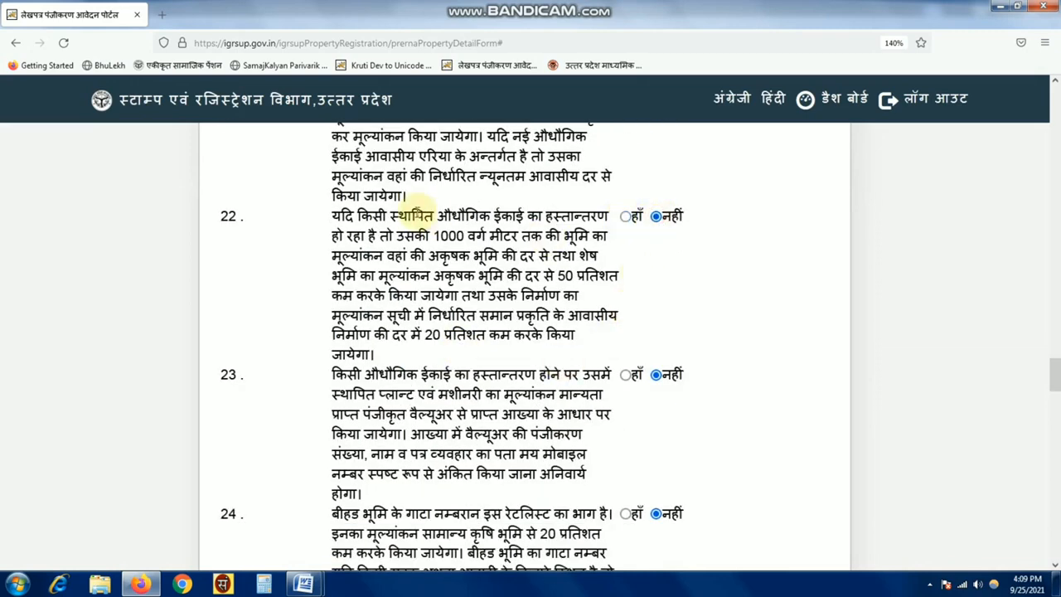
{"action": "left_click_drag", "start_coordinate": [413, 211], "coordinate": [551, 216]}
{"action": "left_click", "coordinate": [691, 292]}
{"action": "scroll", "coordinate": [419, 390], "scroll_direction": "down", "scroll_amount": 5}
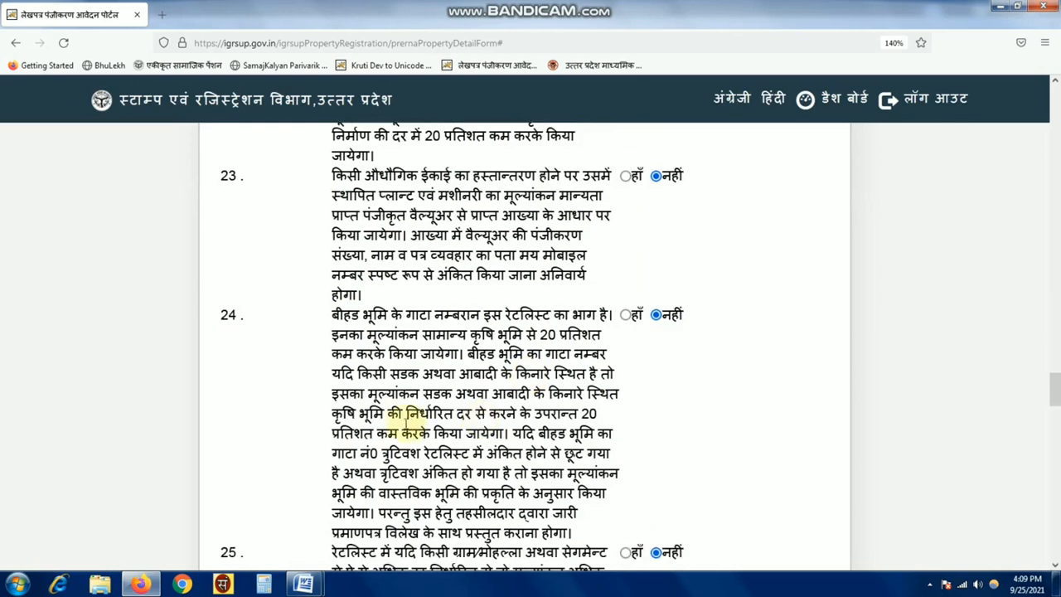
{"action": "scroll", "coordinate": [421, 417], "scroll_direction": "down", "scroll_amount": 8}
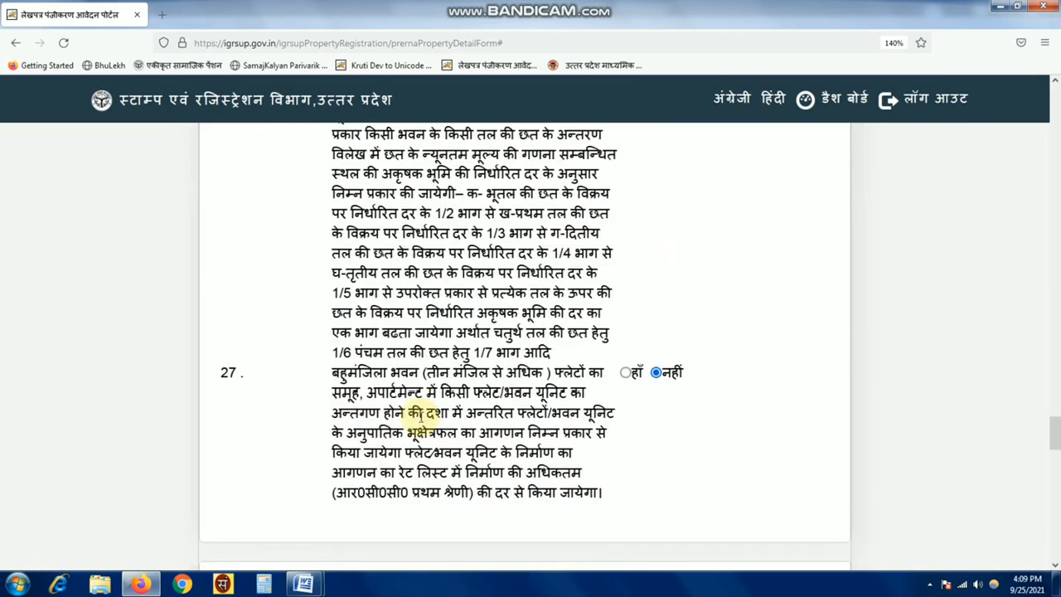
{"action": "scroll", "coordinate": [623, 274], "scroll_direction": "up", "scroll_amount": 15}
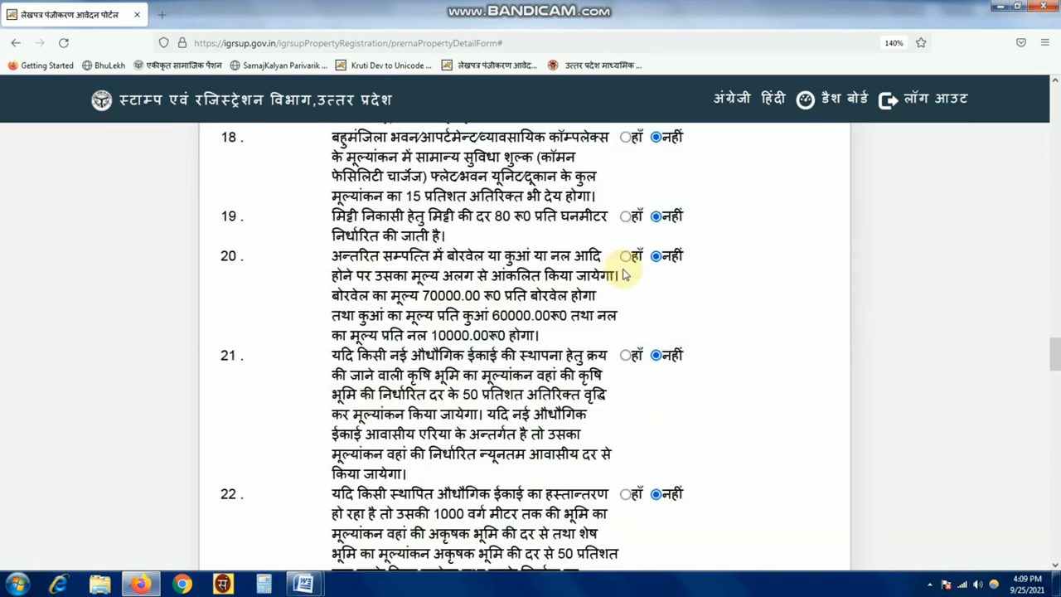
{"action": "scroll", "coordinate": [625, 274], "scroll_direction": "up", "scroll_amount": 10}
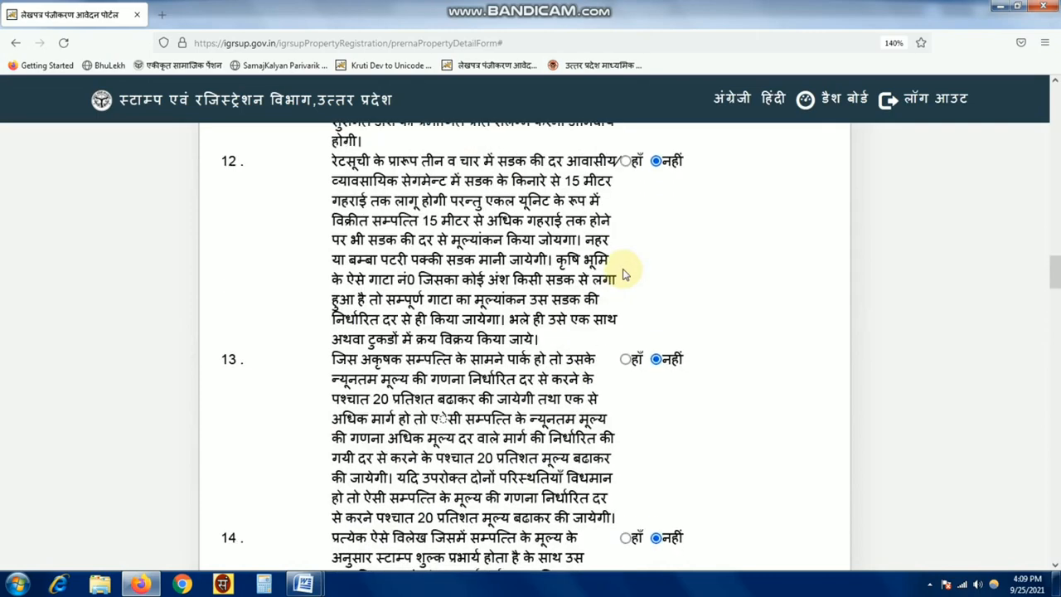
{"action": "scroll", "coordinate": [625, 273], "scroll_direction": "up", "scroll_amount": 10}
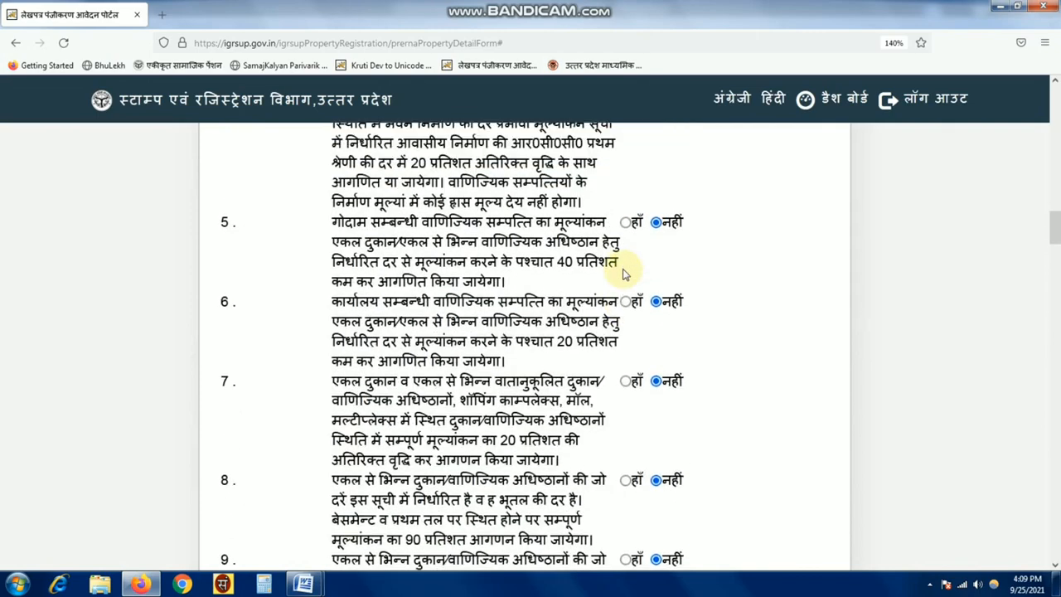
{"action": "scroll", "coordinate": [625, 273], "scroll_direction": "up", "scroll_amount": 4}
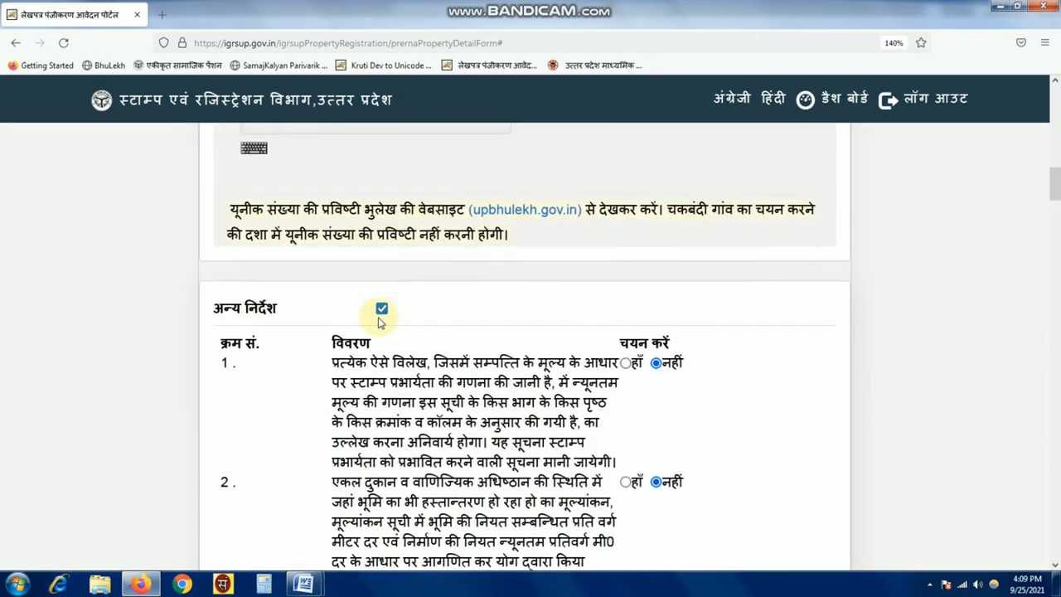
{"action": "left_click", "coordinate": [381, 309]}
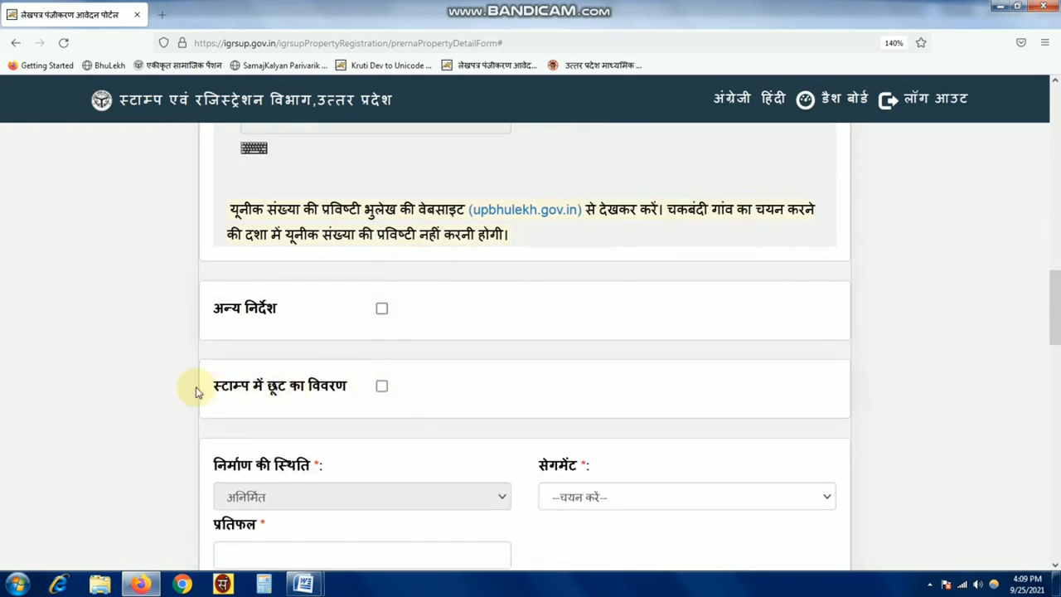
{"action": "left_click_drag", "start_coordinate": [279, 387], "coordinate": [345, 400]}
{"action": "left_click", "coordinate": [345, 399]}
{"action": "scroll", "coordinate": [443, 389], "scroll_direction": "down", "scroll_amount": 5}
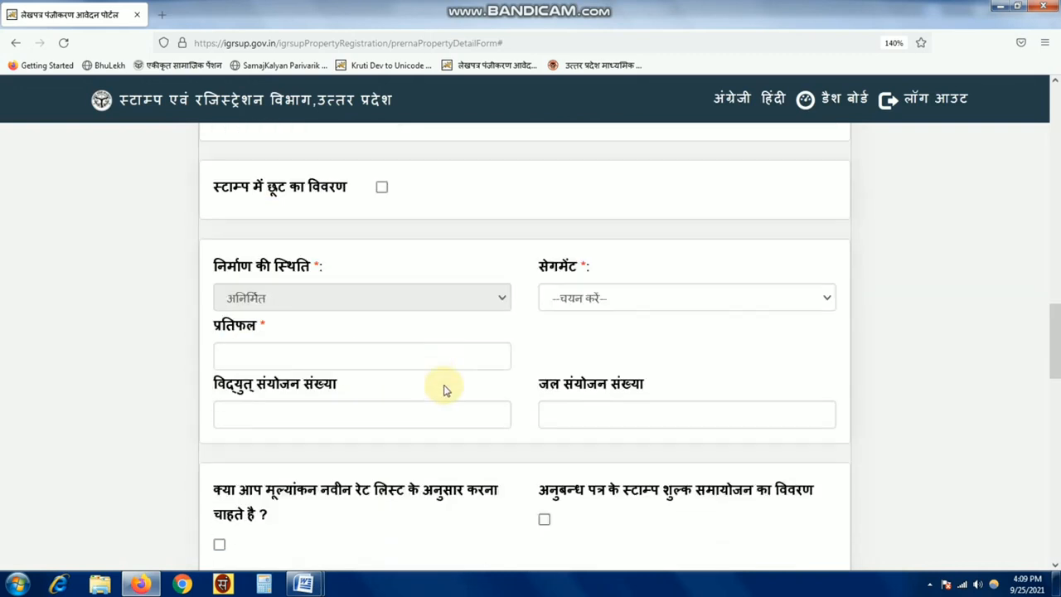
{"action": "left_click_drag", "start_coordinate": [218, 268], "coordinate": [324, 268]}
{"action": "left_click", "coordinate": [379, 274]}
{"action": "left_click_drag", "start_coordinate": [541, 269], "coordinate": [604, 275]}
{"action": "left_click", "coordinate": [633, 300]}
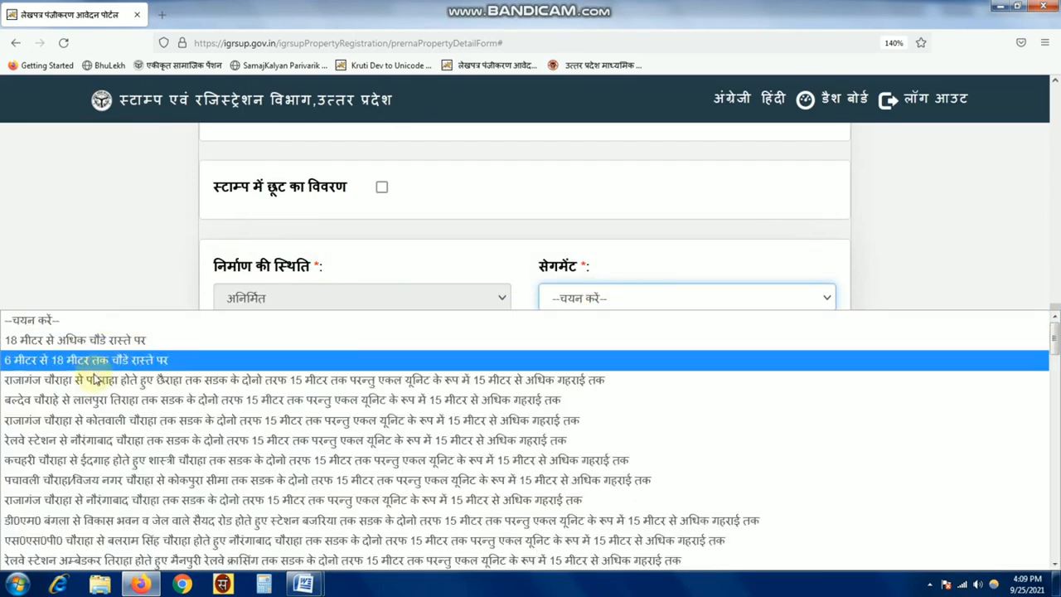
- Choose segment सामान्य भूमि की दर and enter consideration 400000
{"action": "scroll", "coordinate": [161, 439], "scroll_direction": "down", "scroll_amount": 2}
{"action": "scroll", "coordinate": [162, 439], "scroll_direction": "down", "scroll_amount": 5}
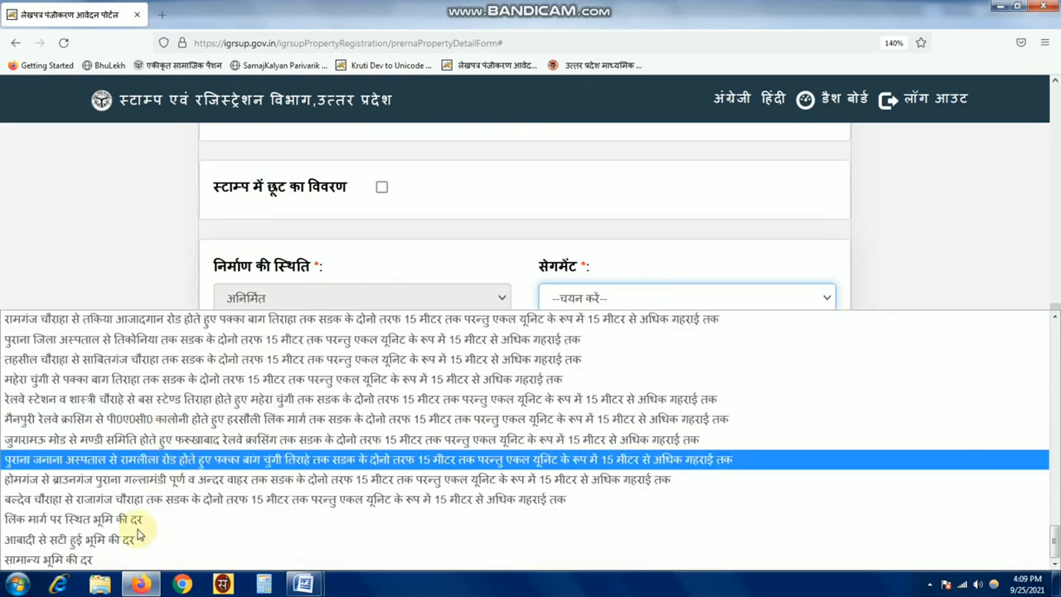
{"action": "left_click", "coordinate": [77, 564]}
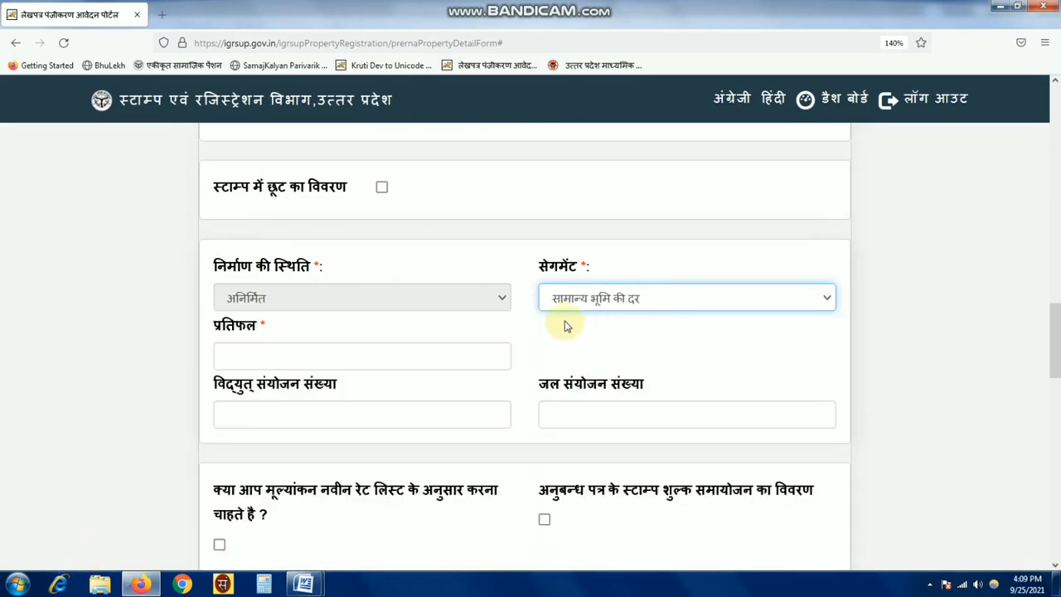
{"action": "scroll", "coordinate": [329, 319], "scroll_direction": "down", "scroll_amount": 1}
{"action": "left_click_drag", "start_coordinate": [213, 231], "coordinate": [315, 230]}
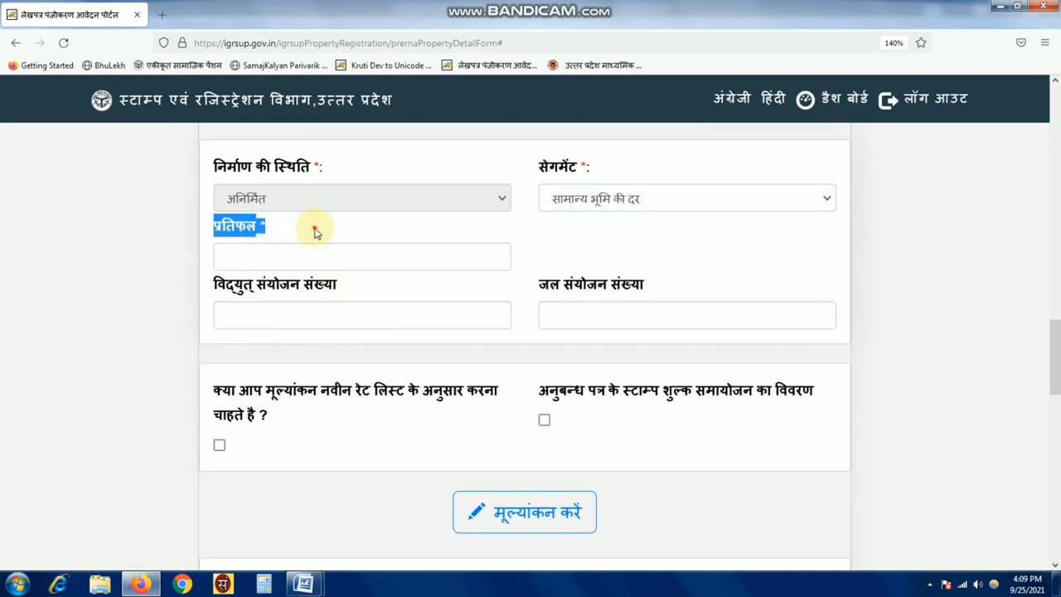
{"action": "left_click", "coordinate": [315, 232]}
{"action": "left_click", "coordinate": [262, 262]}
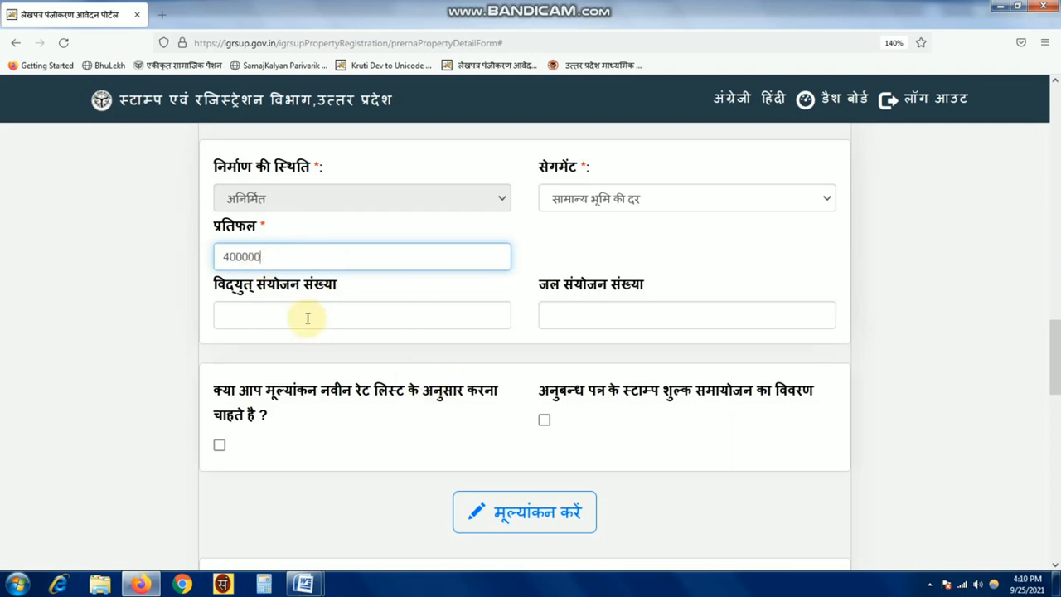
- Leave electricity and water connection numbers blank and both rate-list and stamp-duty checkboxes unticked
{"action": "left_click", "coordinate": [247, 308]}
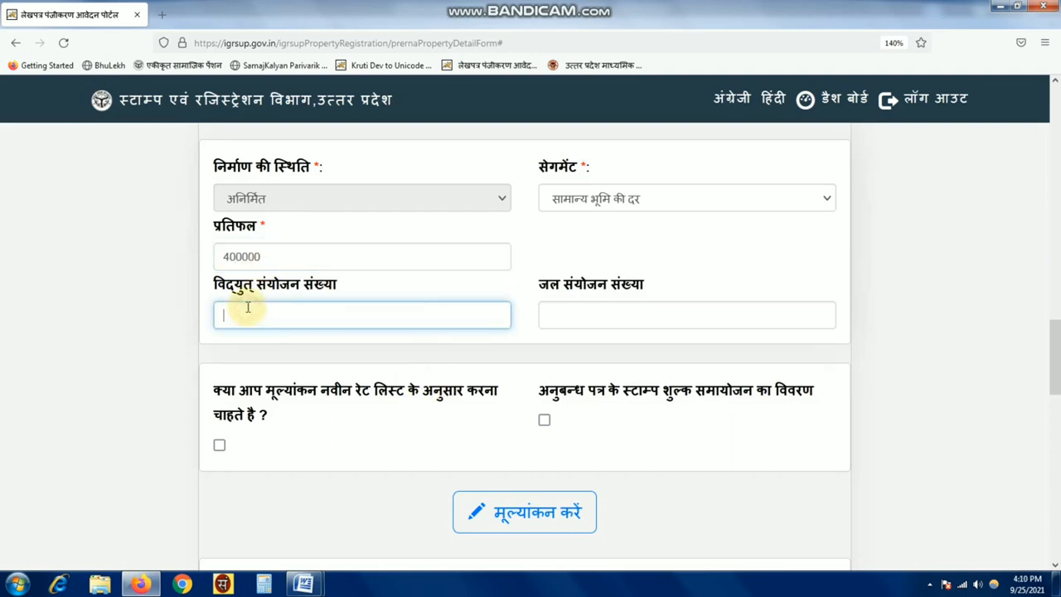
{"action": "left_click", "coordinate": [592, 316]}
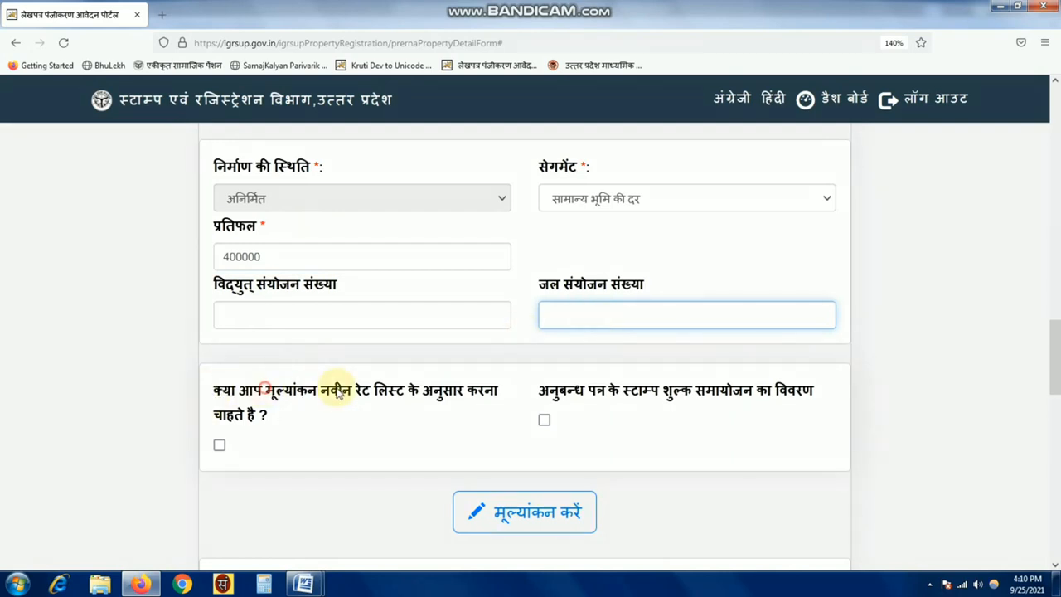
{"action": "left_click_drag", "start_coordinate": [213, 390], "coordinate": [224, 450]}
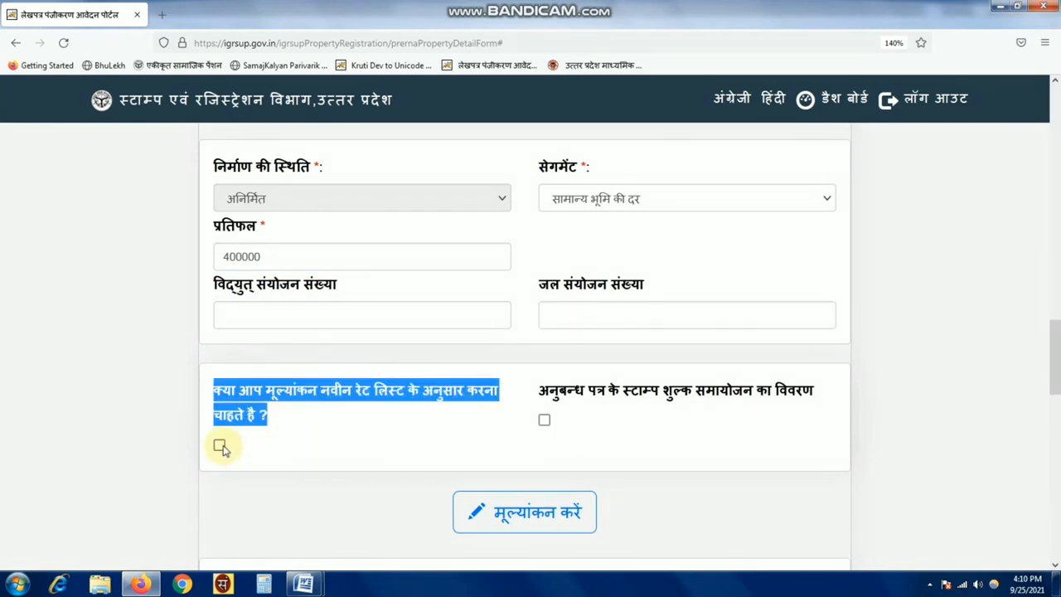
{"action": "left_click", "coordinate": [488, 416]}
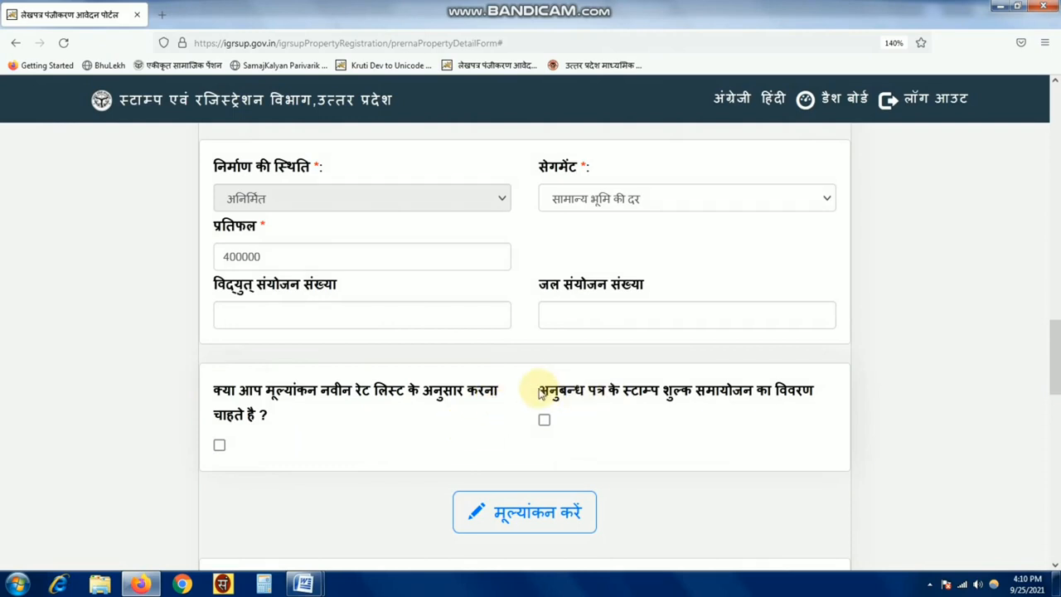
{"action": "left_click_drag", "start_coordinate": [540, 388], "coordinate": [812, 407]}
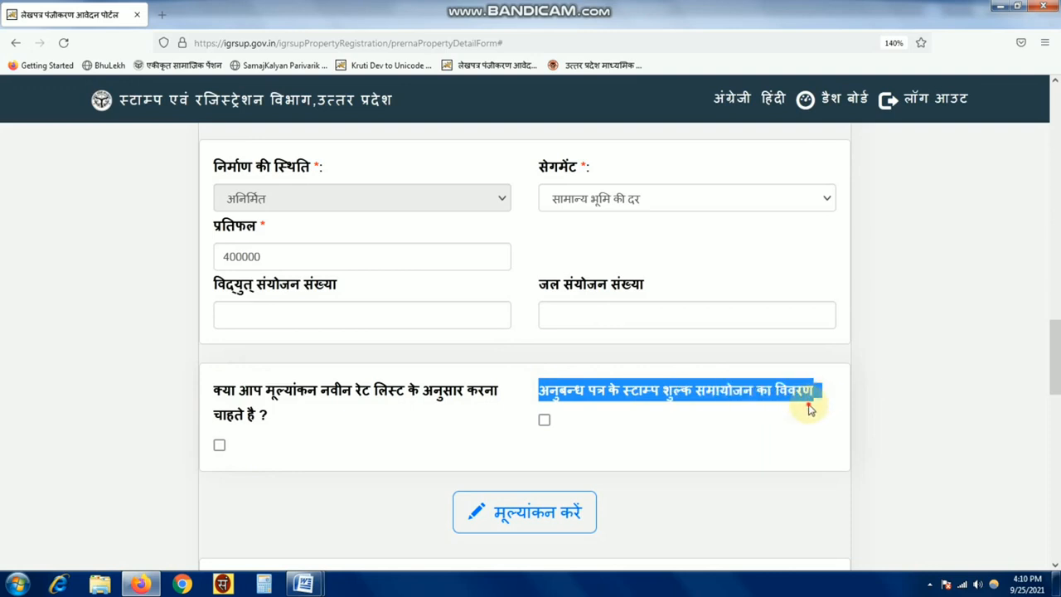
{"action": "left_click", "coordinate": [807, 408]}
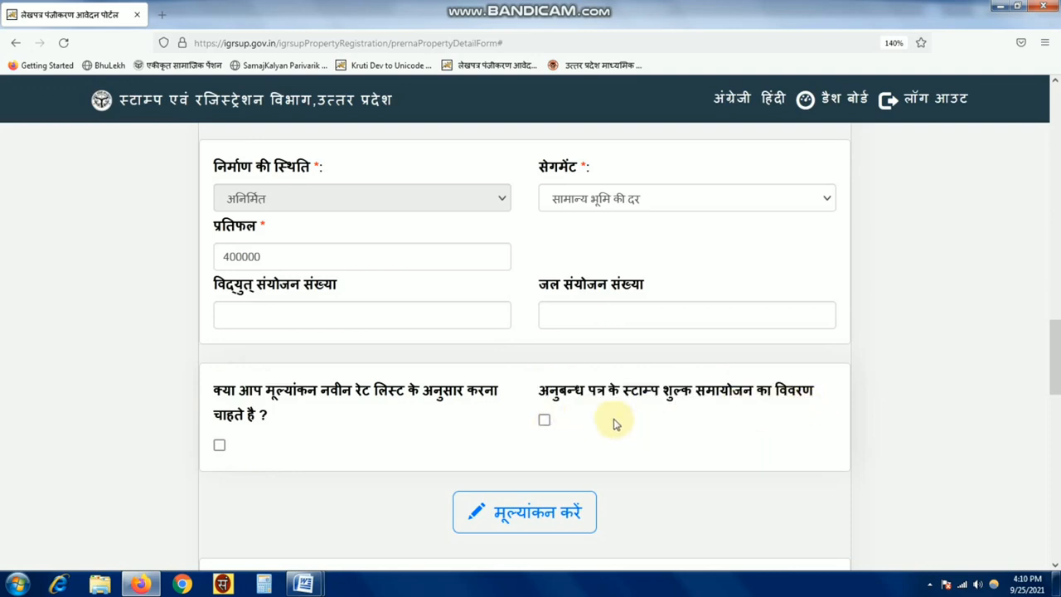
{"action": "scroll", "coordinate": [611, 422], "scroll_direction": "down", "scroll_amount": 5}
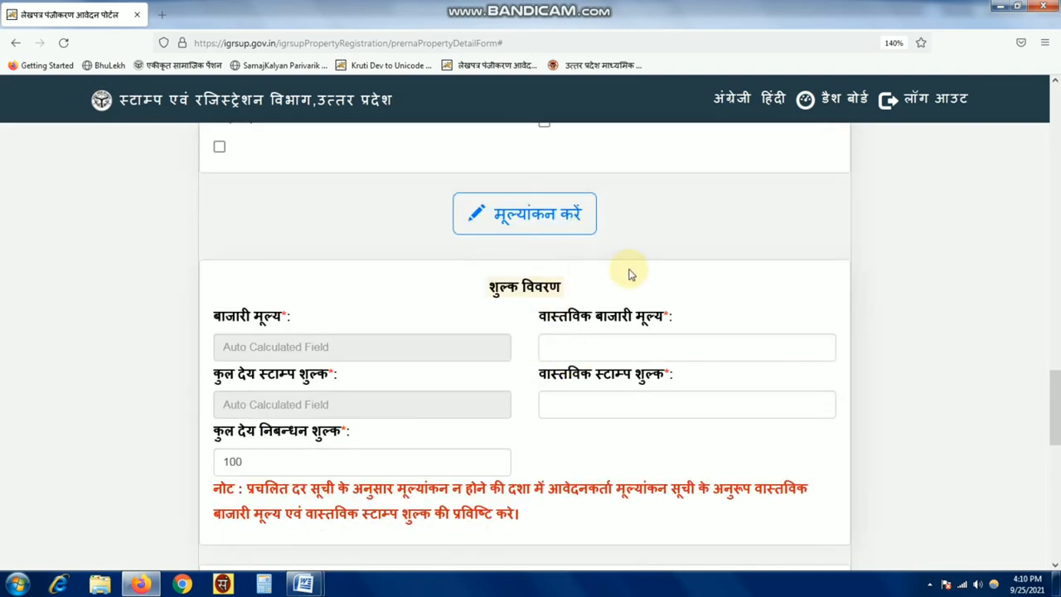
- Run the valuation, confirm it, and check the actual market value of 627000
{"action": "left_click", "coordinate": [559, 226]}
{"action": "left_click", "coordinate": [589, 348]}
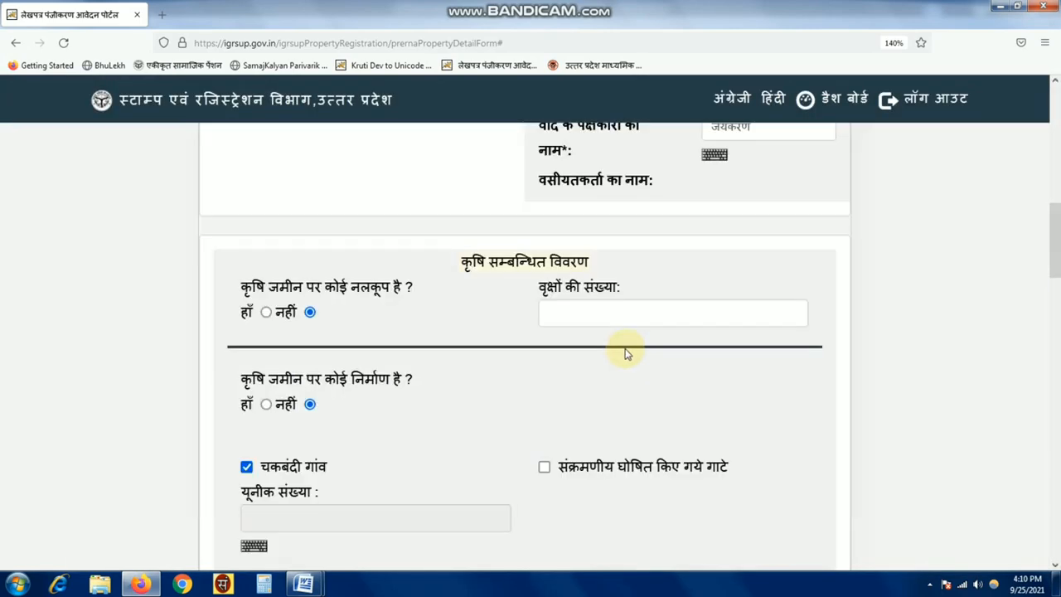
{"action": "scroll", "coordinate": [626, 354], "scroll_direction": "down", "scroll_amount": 10}
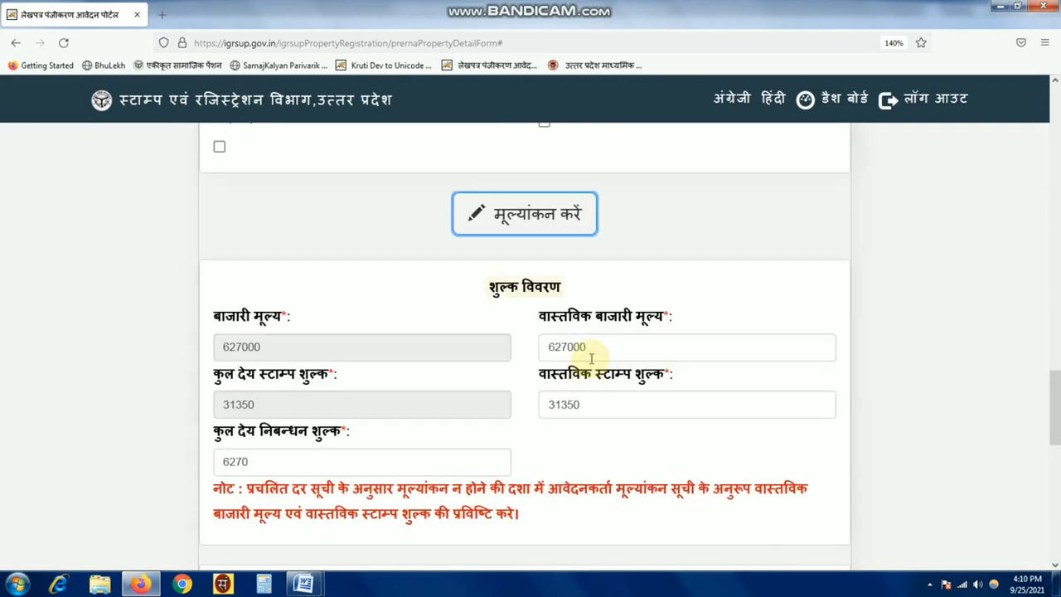
{"action": "left_click", "coordinate": [600, 347]}
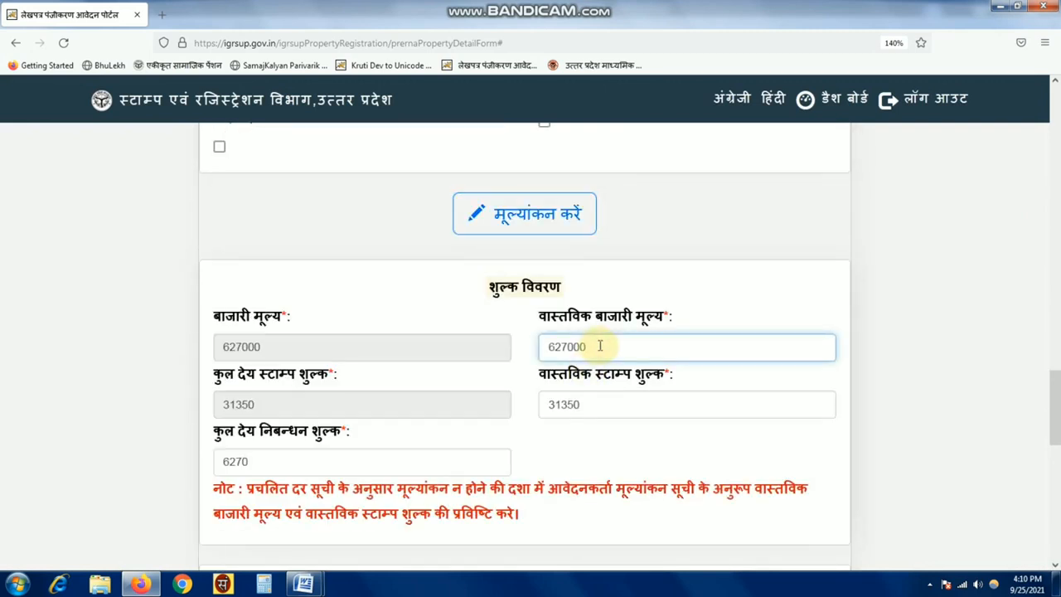
{"action": "left_click_drag", "start_coordinate": [539, 316], "coordinate": [701, 330]}
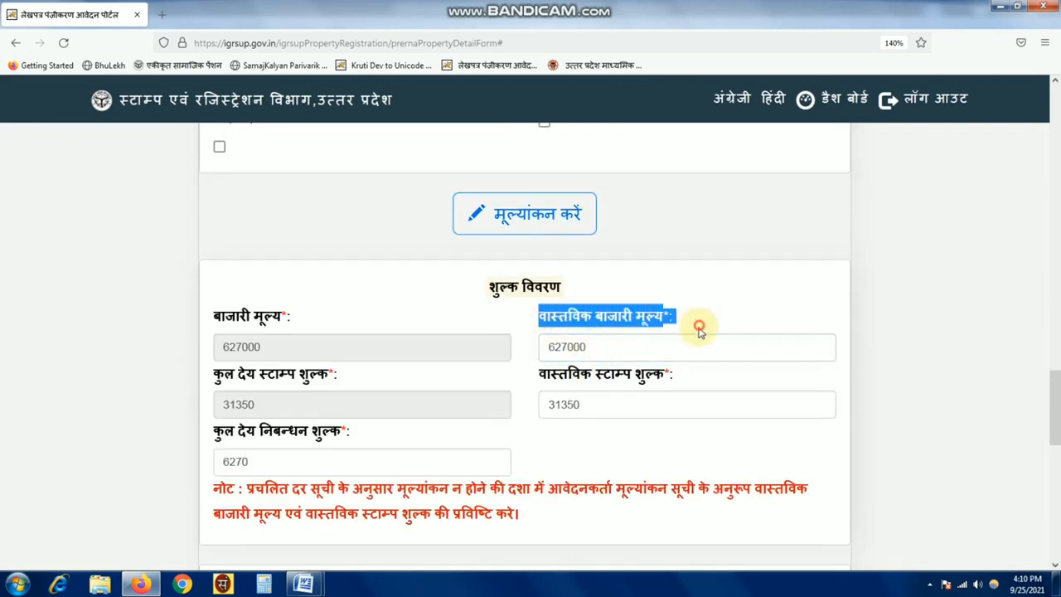
{"action": "left_click", "coordinate": [699, 328]}
{"action": "left_click", "coordinate": [599, 351]}
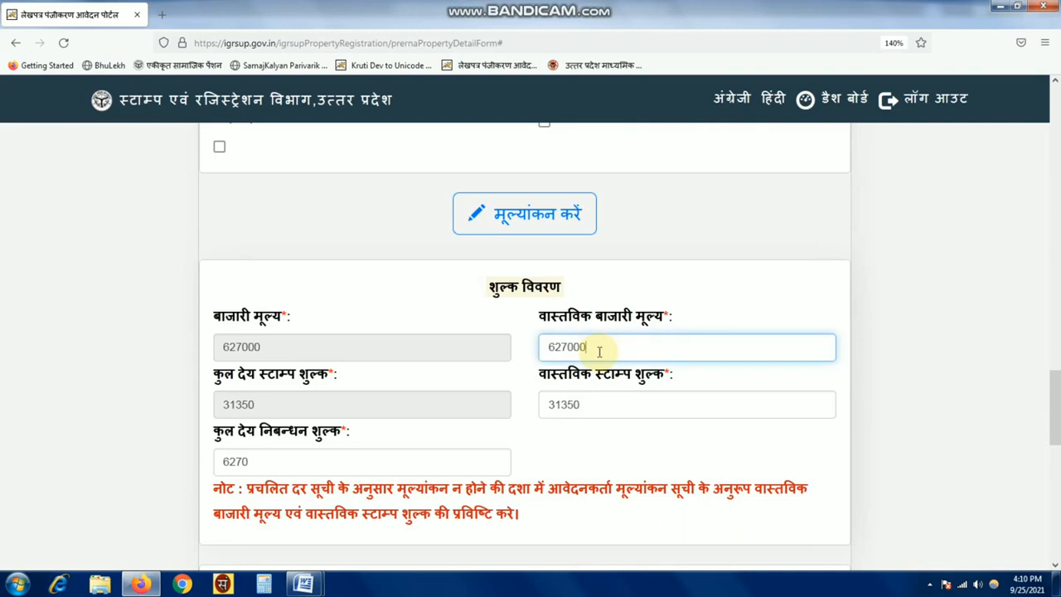
{"action": "left_click", "coordinate": [407, 456]}
- Verify in Windows Calculator that 5% of 627000 equals stamp duty 31350
{"action": "left_click", "coordinate": [263, 584]}
{"action": "left_click", "coordinate": [184, 422]}
{"action": "left_click", "coordinate": [158, 447]}
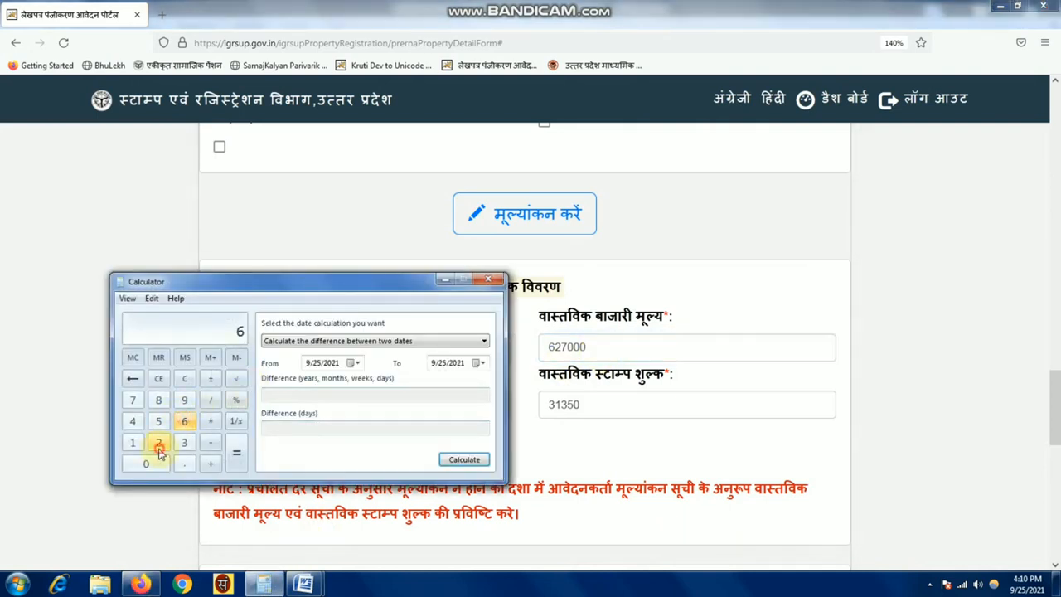
{"action": "left_click", "coordinate": [134, 403]}
{"action": "left_click", "coordinate": [146, 465]}
{"action": "left_click", "coordinate": [146, 464]}
{"action": "left_click", "coordinate": [146, 465]}
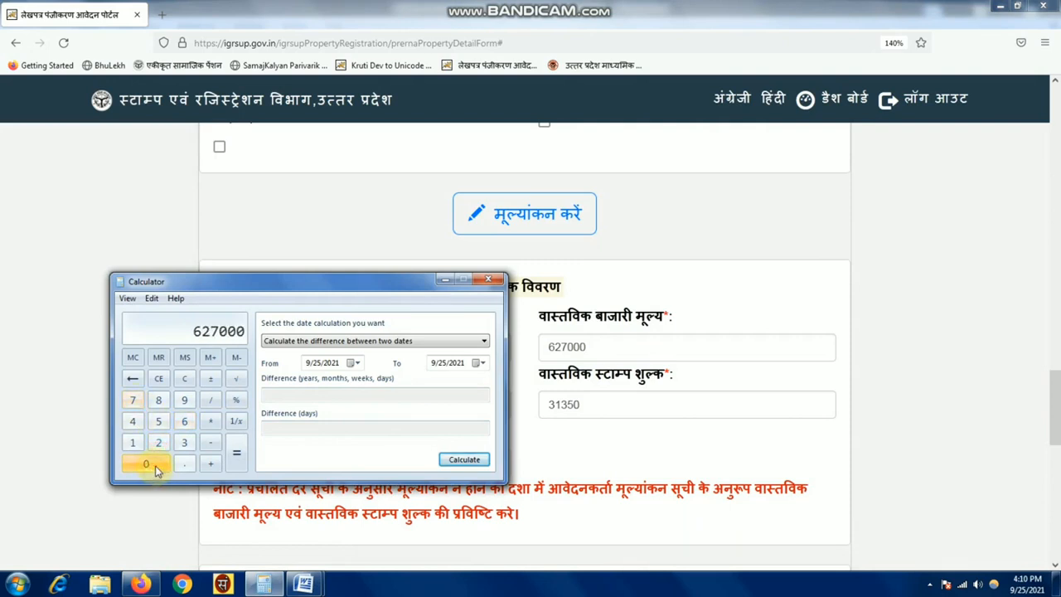
{"action": "left_click", "coordinate": [211, 421]}
{"action": "left_click", "coordinate": [158, 422]}
{"action": "left_click", "coordinate": [236, 399]}
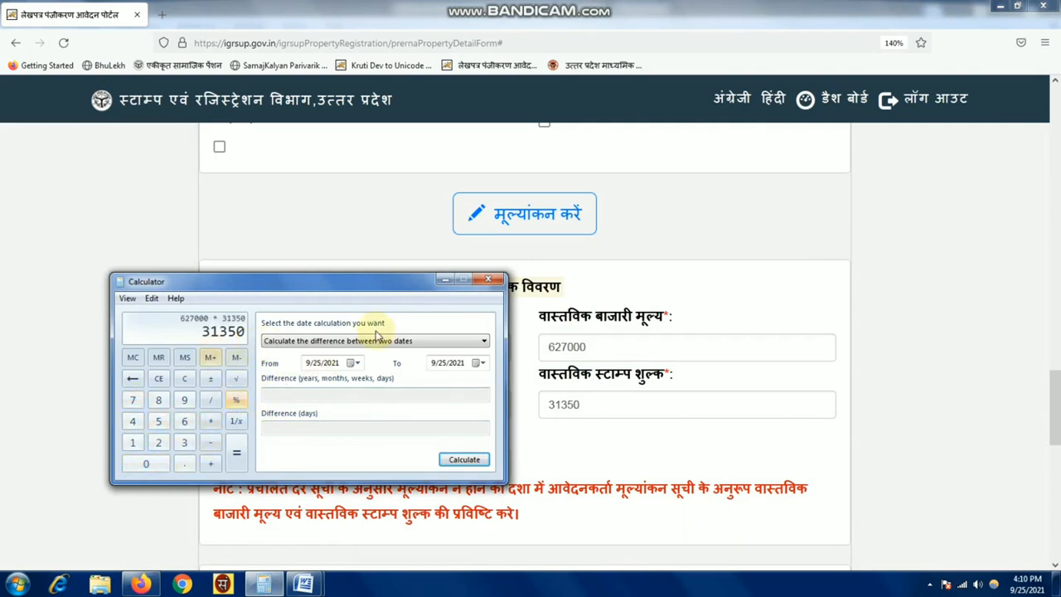
{"action": "left_click", "coordinate": [488, 280]}
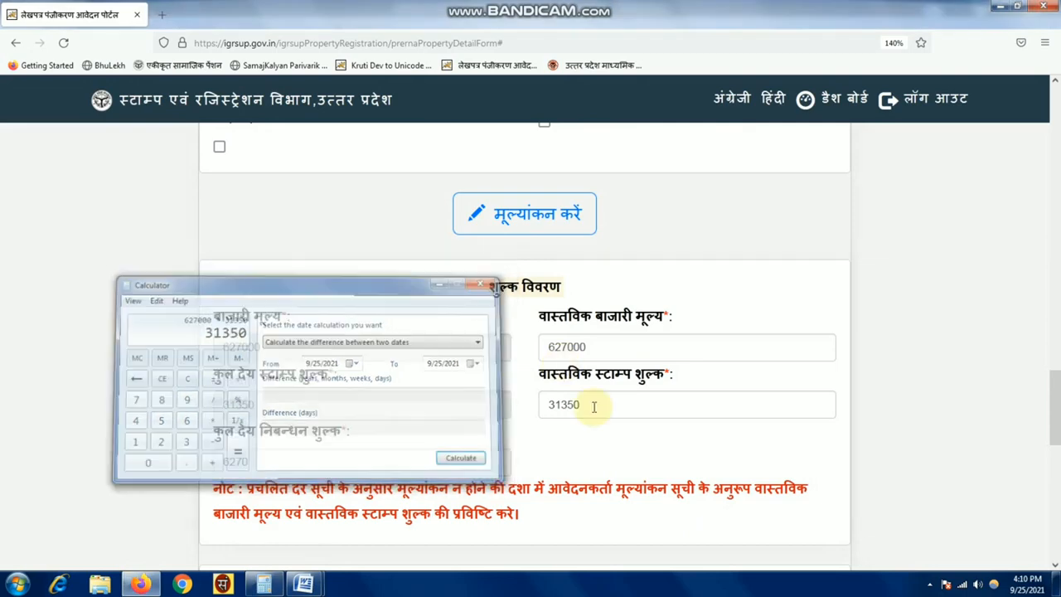
- Compare stamp duty 31350 and registration fee 6270 against the actual values
{"action": "left_click", "coordinate": [585, 406]}
{"action": "left_click", "coordinate": [293, 462]}
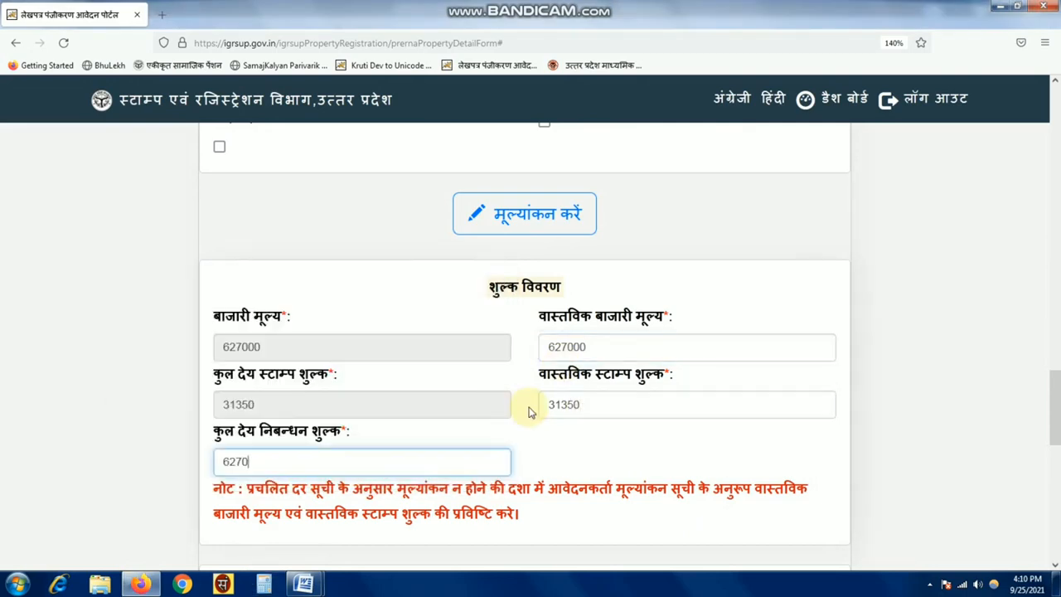
{"action": "left_click", "coordinate": [596, 346]}
{"action": "left_click", "coordinate": [251, 462]}
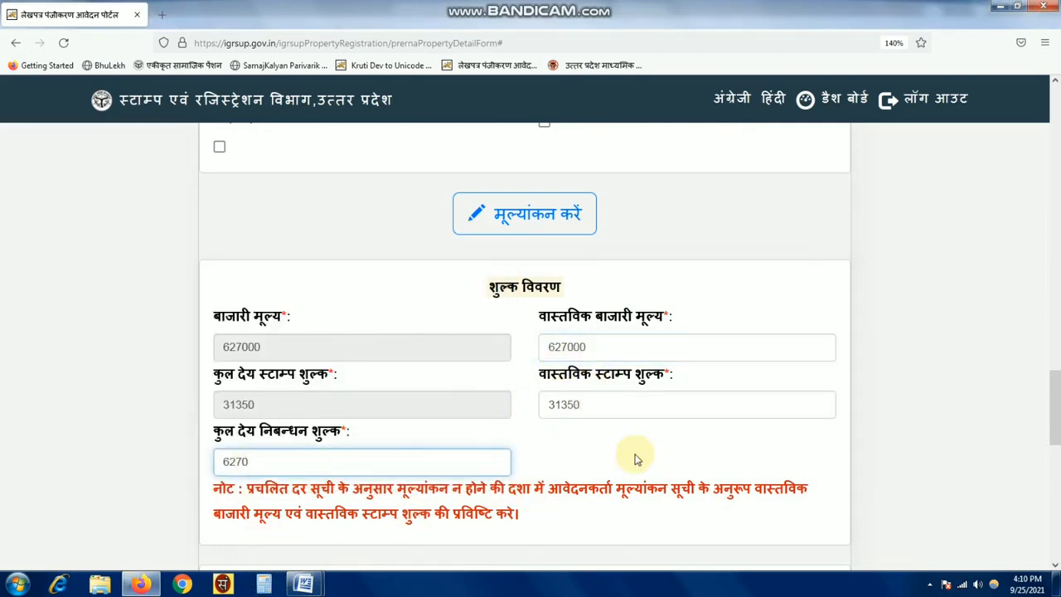
{"action": "scroll", "coordinate": [613, 455], "scroll_direction": "down", "scroll_amount": 4}
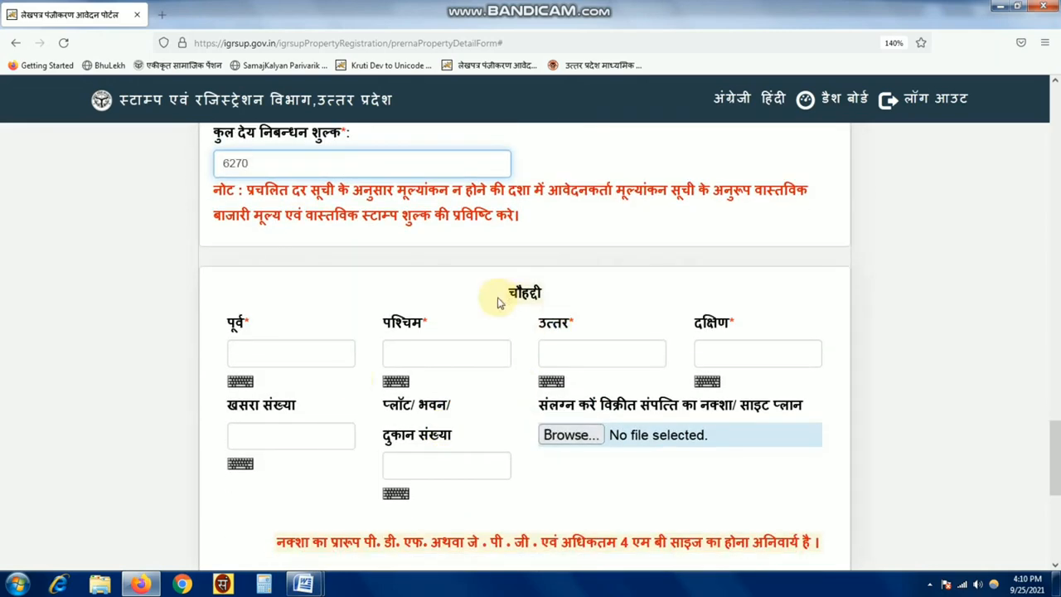
- Fill in the east, west, north and south boundaries and khasra number 415 व 415म व 15मि
{"action": "left_click_drag", "start_coordinate": [497, 295], "coordinate": [601, 302]}
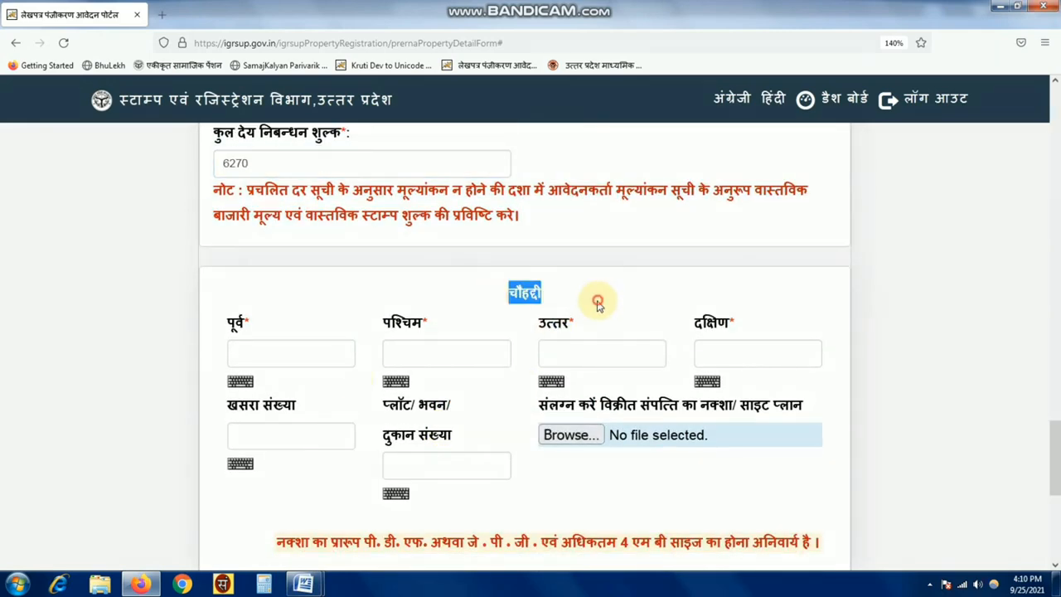
{"action": "left_click", "coordinate": [260, 353]}
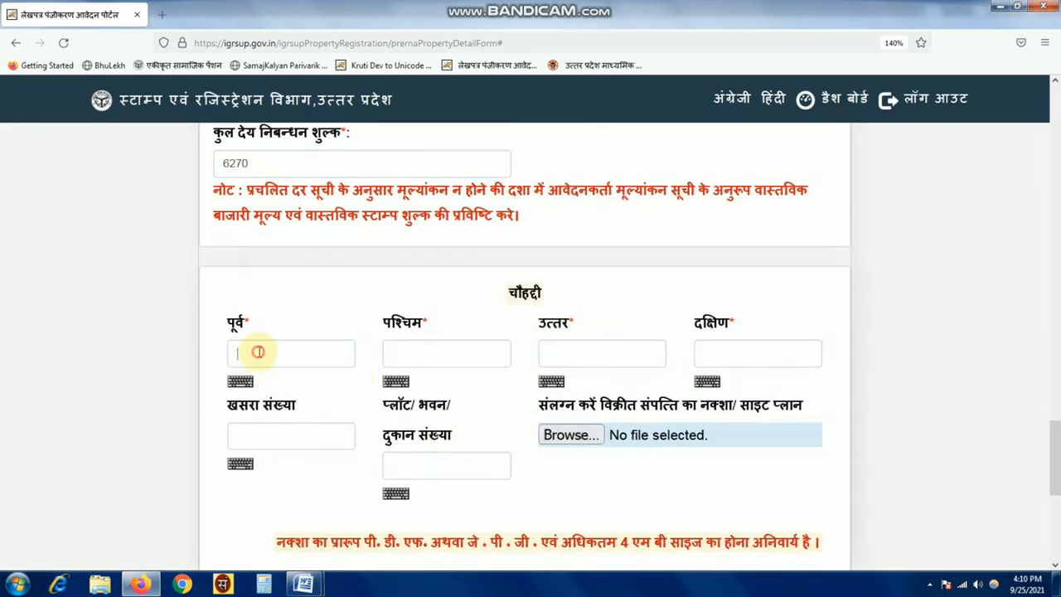
{"action": "left_click", "coordinate": [734, 354]}
{"action": "left_click", "coordinate": [296, 367]}
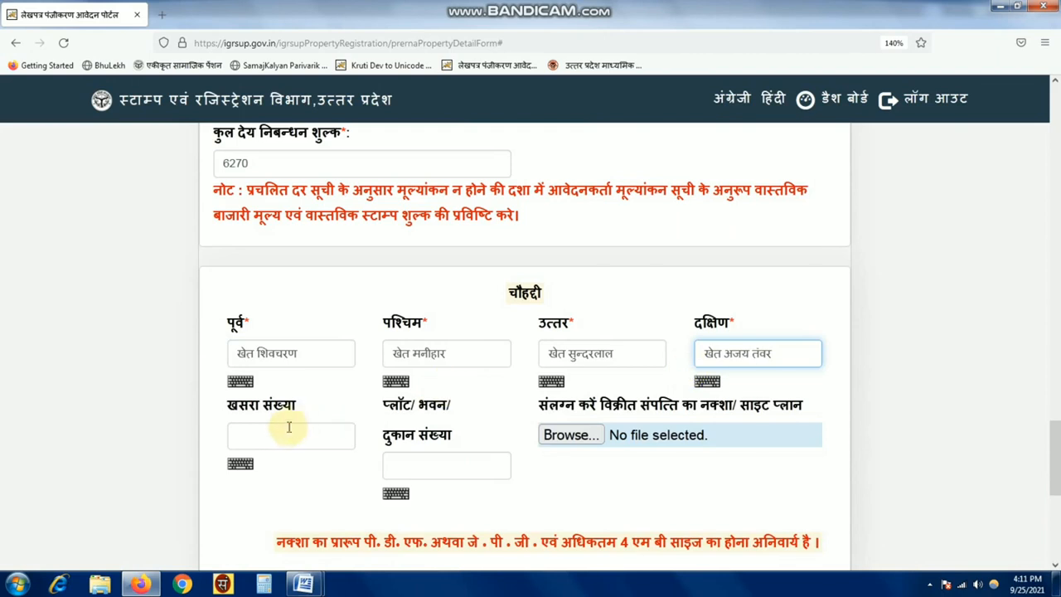
{"action": "left_click", "coordinate": [288, 429]}
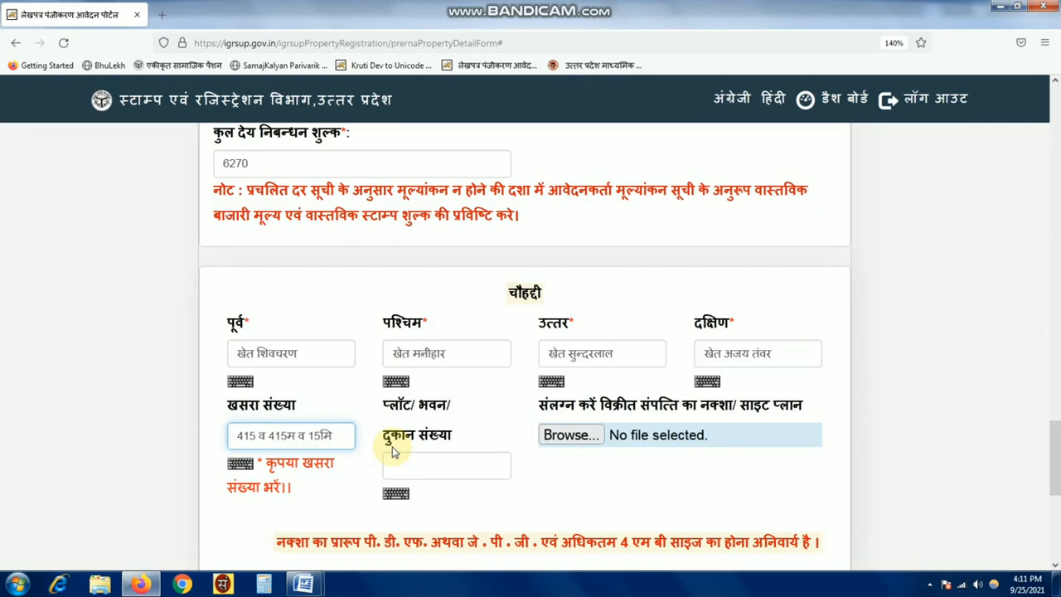
- Save the property entry and confirm with OK
{"action": "scroll", "coordinate": [497, 435], "scroll_direction": "down", "scroll_amount": 3}
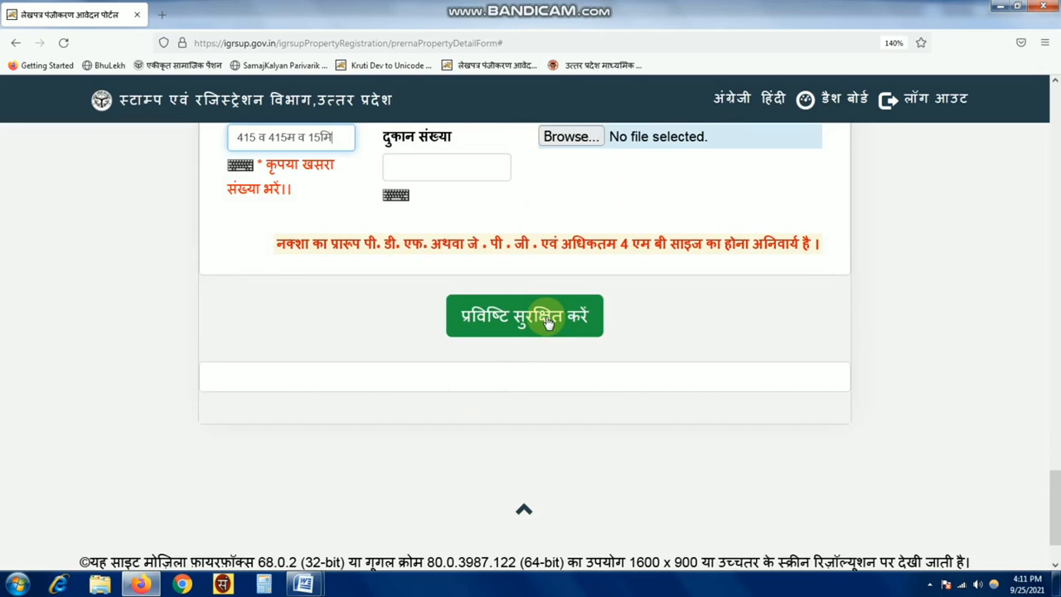
{"action": "left_click", "coordinate": [547, 324]}
{"action": "left_click", "coordinate": [586, 431]}
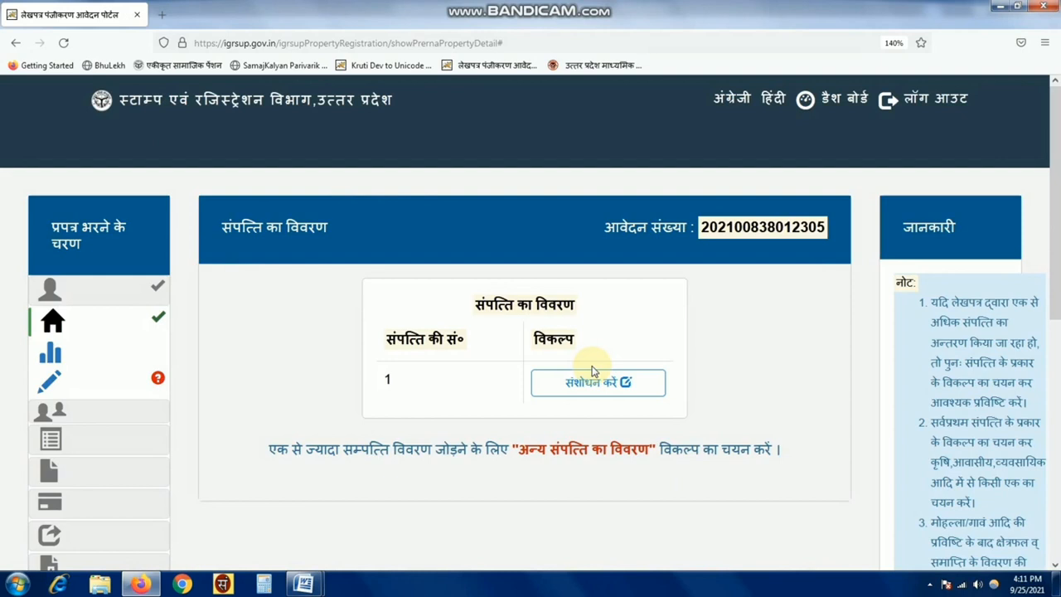
- Check the valuation totals (627000 market value, 31350 stamp duty, 6270 fee), then go to party details
{"action": "left_click", "coordinate": [118, 391]}
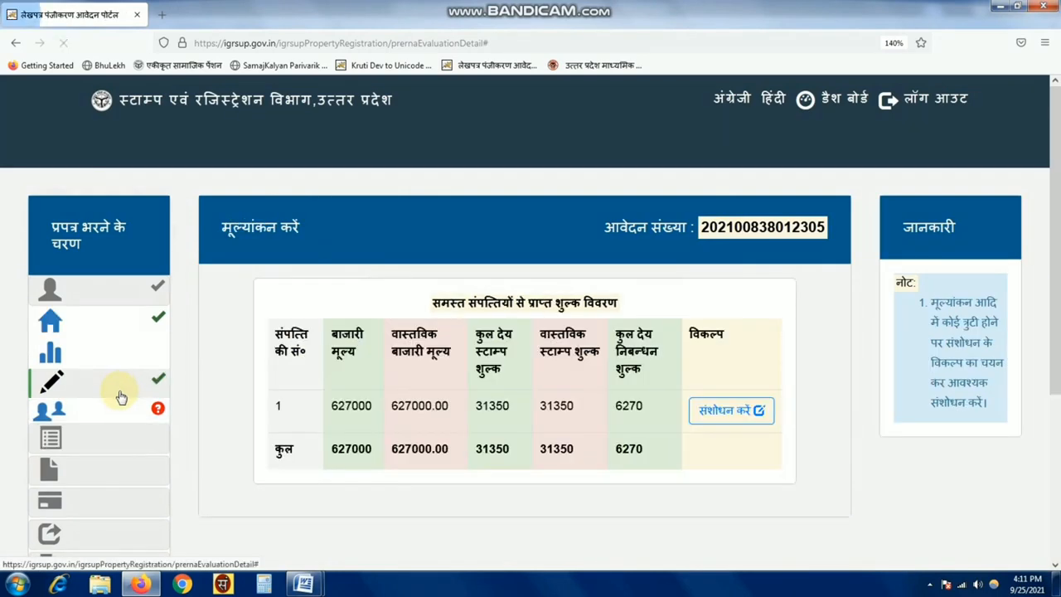
{"action": "left_click", "coordinate": [111, 409]}
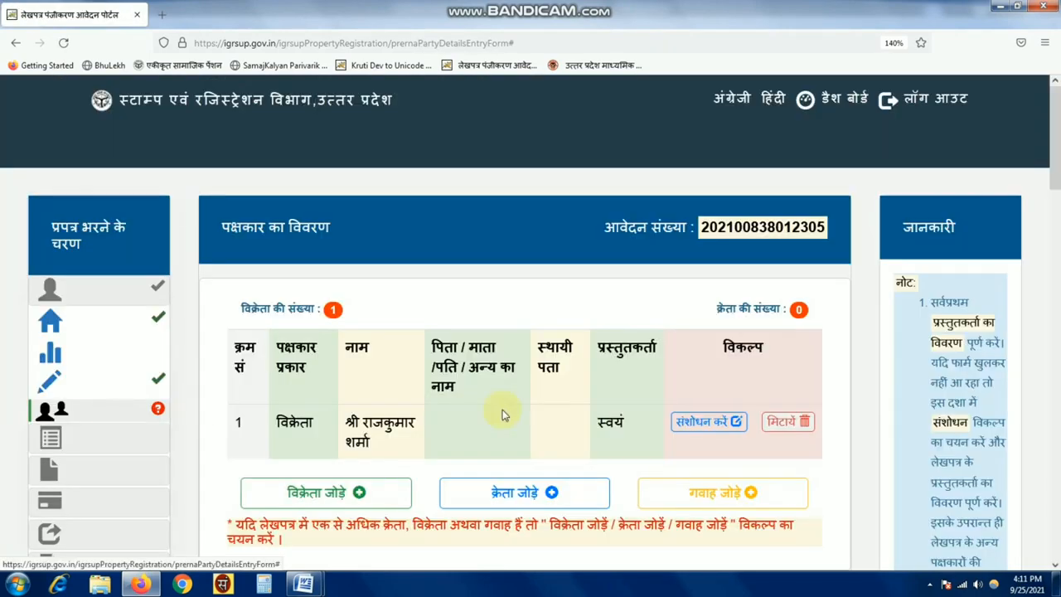
{"action": "scroll", "coordinate": [618, 413], "scroll_direction": "down", "scroll_amount": 1}
{"action": "left_click", "coordinate": [700, 330]}
{"action": "left_click", "coordinate": [286, 463]}
{"action": "left_click", "coordinate": [263, 506]}
{"action": "scroll", "coordinate": [612, 358], "scroll_direction": "down", "scroll_amount": 1}
{"action": "left_click", "coordinate": [612, 357]}
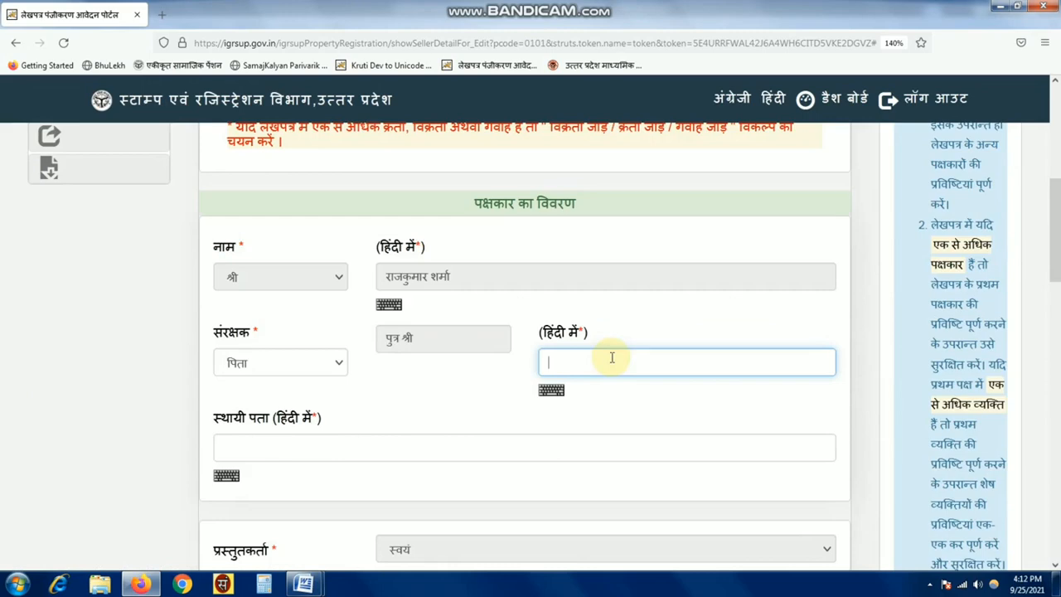
- Complete the seller's permanent address template, PAN number and कृषि occupation
{"action": "left_click", "coordinate": [356, 449]}
{"action": "type", "text": "ग्राम ----------"}
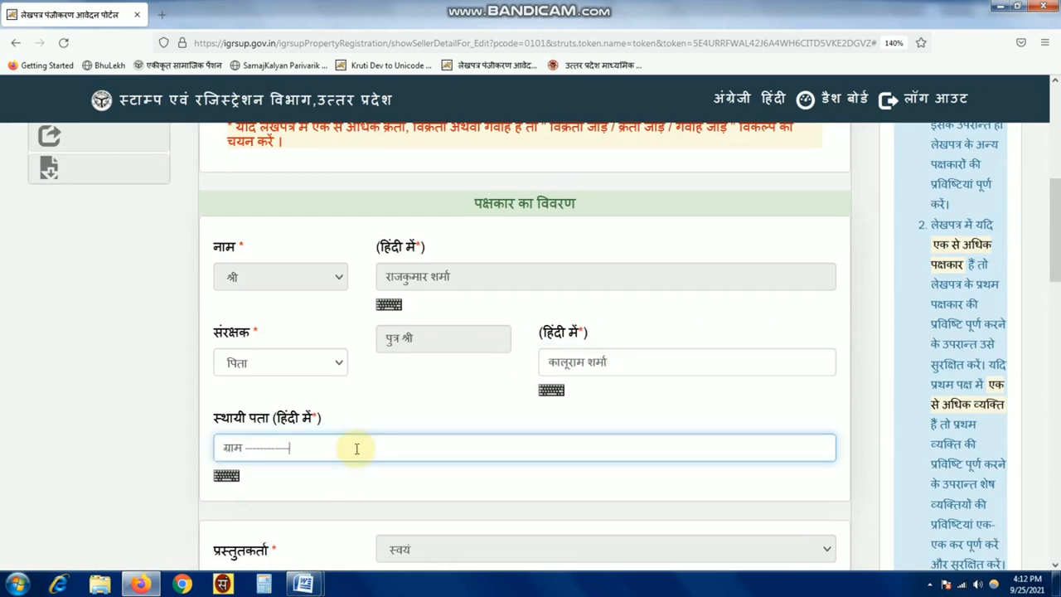
{"action": "type", "text": "--------- तहसील -------------------- जिला --------------------"}
{"action": "scroll", "coordinate": [403, 464], "scroll_direction": "down", "scroll_amount": 3}
{"action": "left_click", "coordinate": [425, 422]}
{"action": "left_click", "coordinate": [264, 424]}
{"action": "type", "text": "XXXXX0000X"}
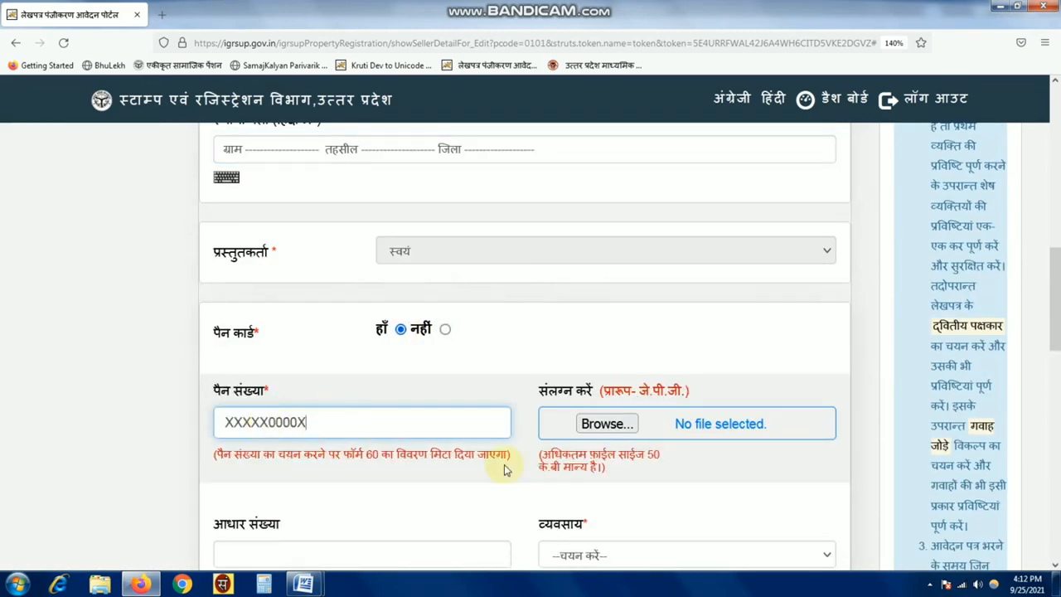
{"action": "scroll", "coordinate": [506, 470], "scroll_direction": "down", "scroll_amount": 2}
{"action": "left_click", "coordinate": [580, 355]}
{"action": "left_click", "coordinate": [568, 209]}
{"action": "left_click", "coordinate": [290, 356]}
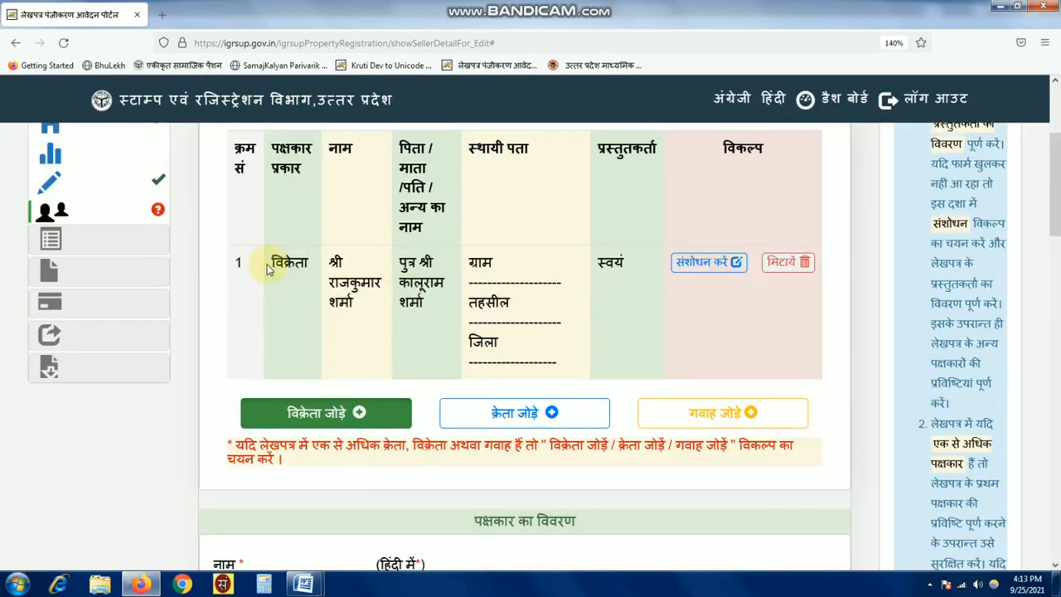
{"action": "scroll", "coordinate": [357, 312], "scroll_direction": "down", "scroll_amount": 1}
- Start a buyer entry titled कुमारी with name and father as guardian relation
{"action": "left_click", "coordinate": [554, 310]}
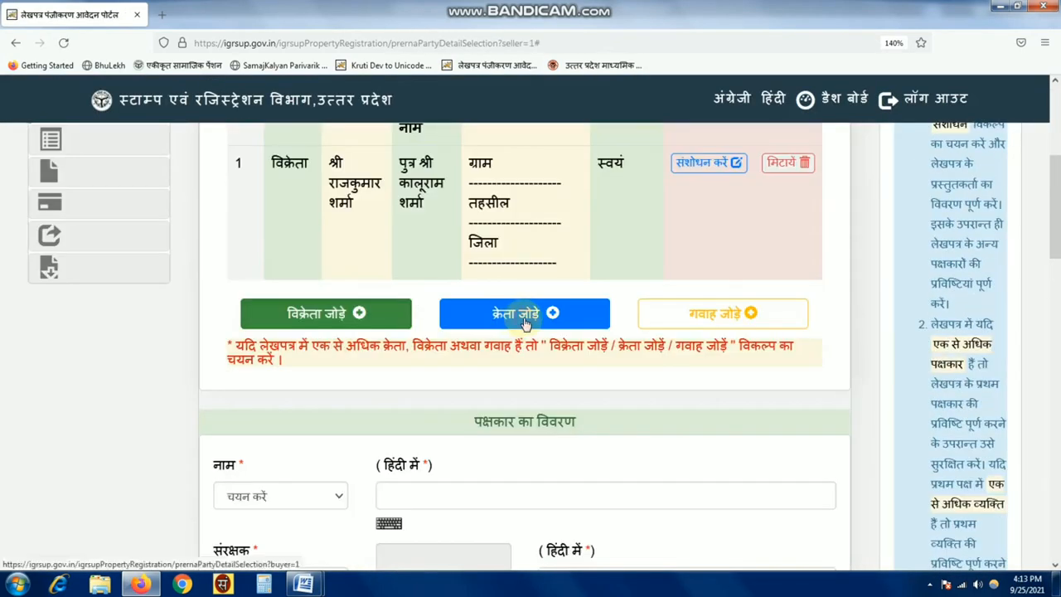
{"action": "scroll", "coordinate": [290, 305], "scroll_direction": "down", "scroll_amount": 2}
{"action": "left_click", "coordinate": [290, 305]}
{"action": "left_click", "coordinate": [240, 397]}
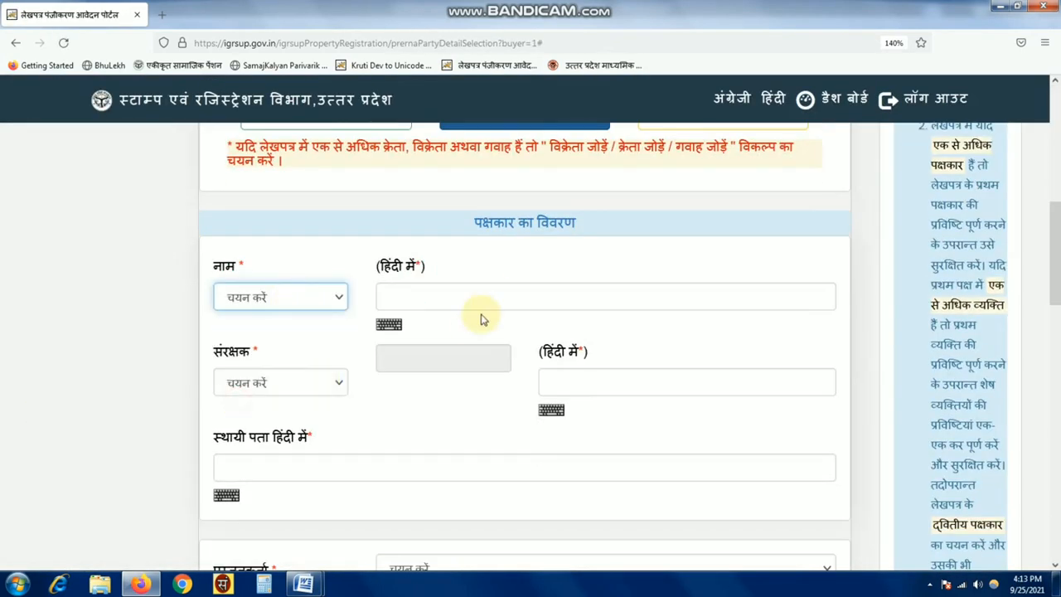
{"action": "left_click", "coordinate": [491, 294]}
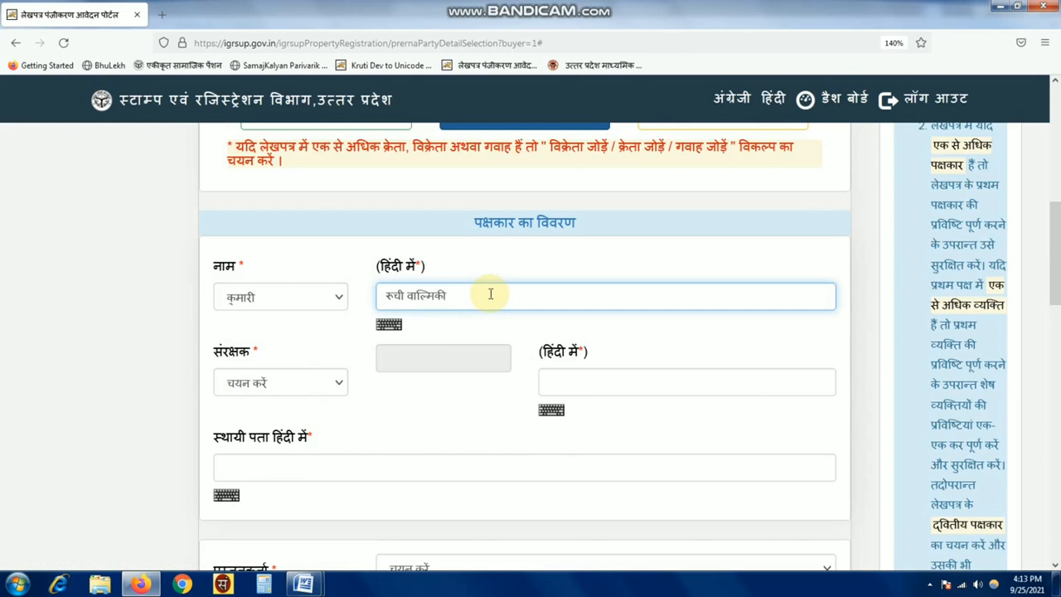
{"action": "left_click", "coordinate": [282, 383]}
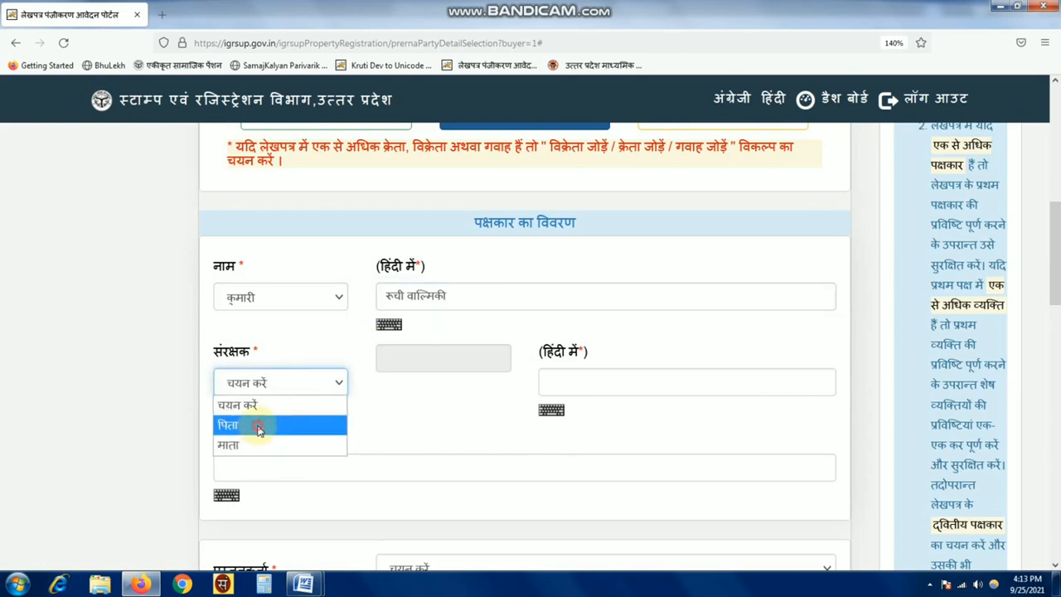
{"action": "left_click", "coordinate": [257, 424]}
{"action": "left_click", "coordinate": [613, 380]}
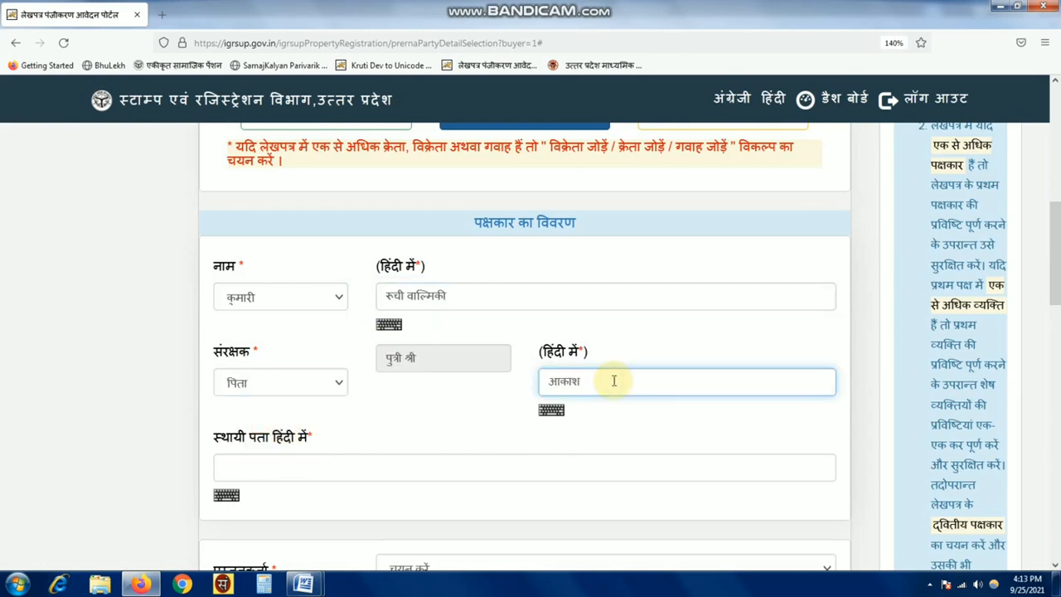
{"action": "left_click", "coordinate": [296, 462]}
- Copy the seller's address into the buyer's permanent address field
{"action": "scroll", "coordinate": [296, 462], "scroll_direction": "up", "scroll_amount": 3}
{"action": "left_click_drag", "start_coordinate": [549, 268], "coordinate": [468, 165]}
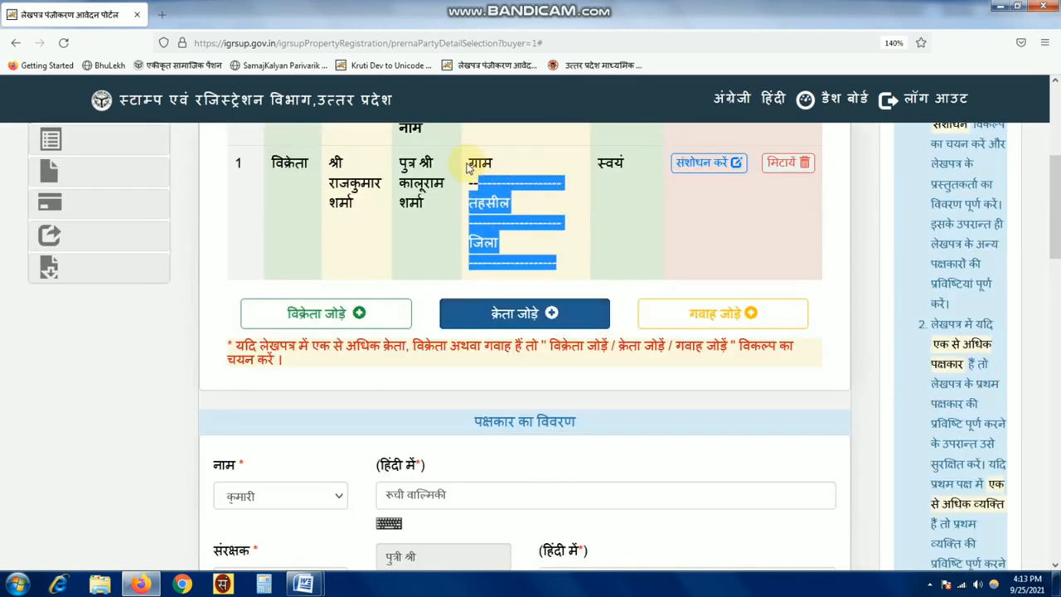
{"action": "right_click", "coordinate": [500, 171]}
{"action": "left_click", "coordinate": [517, 180]}
{"action": "scroll", "coordinate": [356, 362], "scroll_direction": "down", "scroll_amount": 5}
{"action": "left_click", "coordinate": [276, 270]}
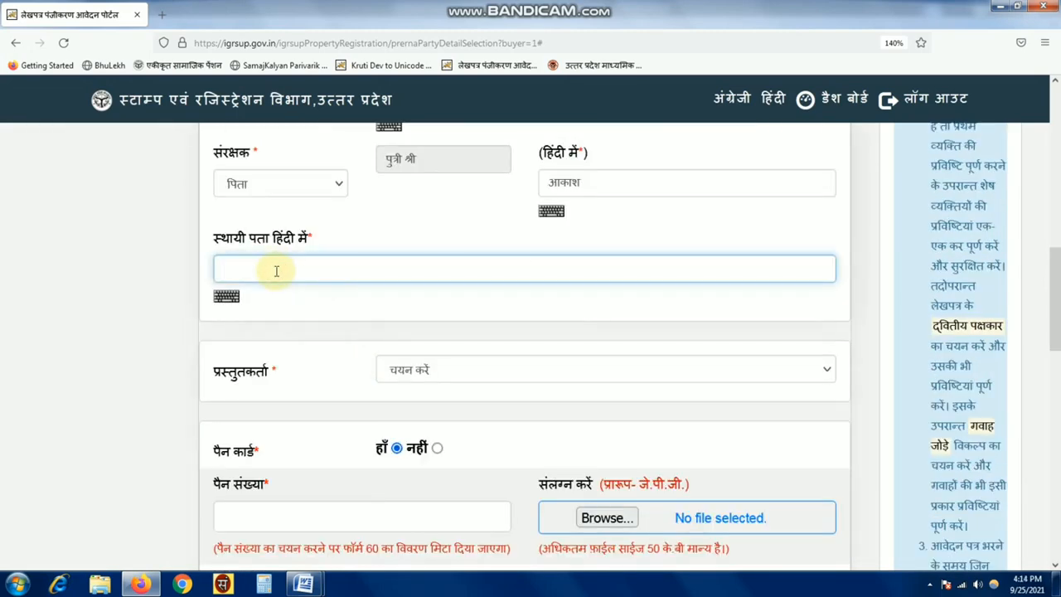
{"action": "key", "text": "ctrl+v"}
- Set the presenter type to न्यायालय द्वारा नियुक्त संरक्षक
{"action": "scroll", "coordinate": [566, 346], "scroll_direction": "up", "scroll_amount": 1}
{"action": "left_click_drag", "start_coordinate": [215, 473], "coordinate": [332, 473]}
{"action": "left_click", "coordinate": [452, 469]}
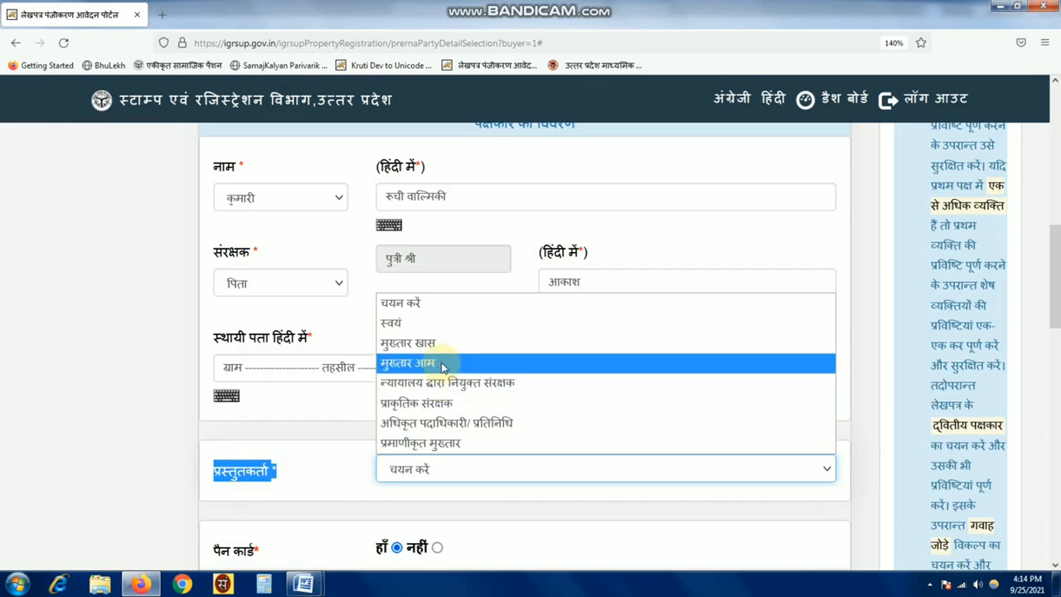
{"action": "left_click", "coordinate": [511, 387]}
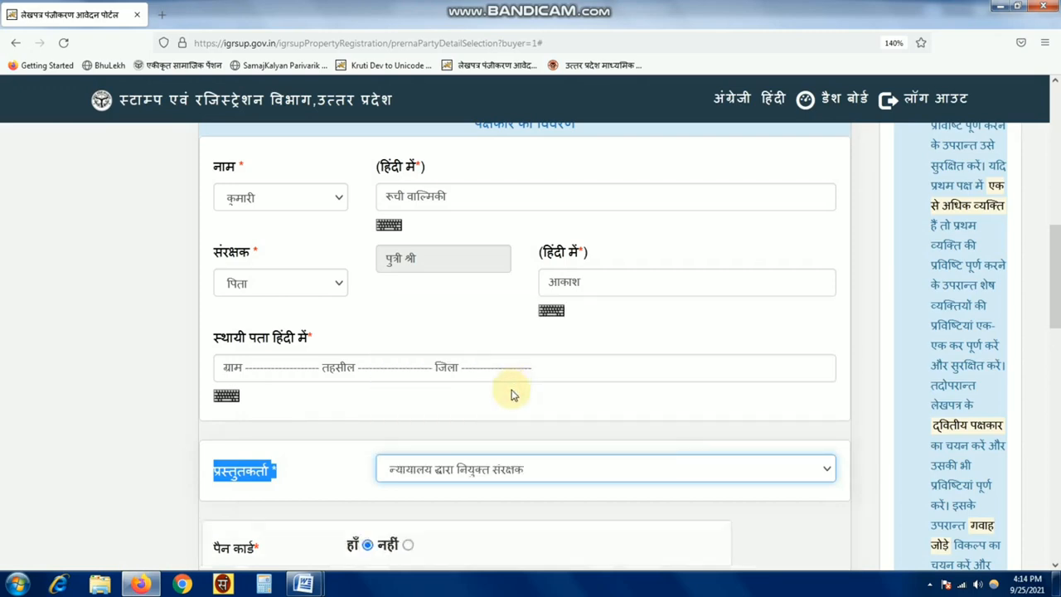
{"action": "scroll", "coordinate": [461, 406], "scroll_direction": "down", "scroll_amount": 5}
{"action": "left_click_drag", "start_coordinate": [451, 348], "coordinate": [571, 353]}
{"action": "scroll", "coordinate": [365, 338], "scroll_direction": "down", "scroll_amount": 1}
{"action": "scroll", "coordinate": [327, 339], "scroll_direction": "down", "scroll_amount": 3}
{"action": "left_click", "coordinate": [280, 209]}
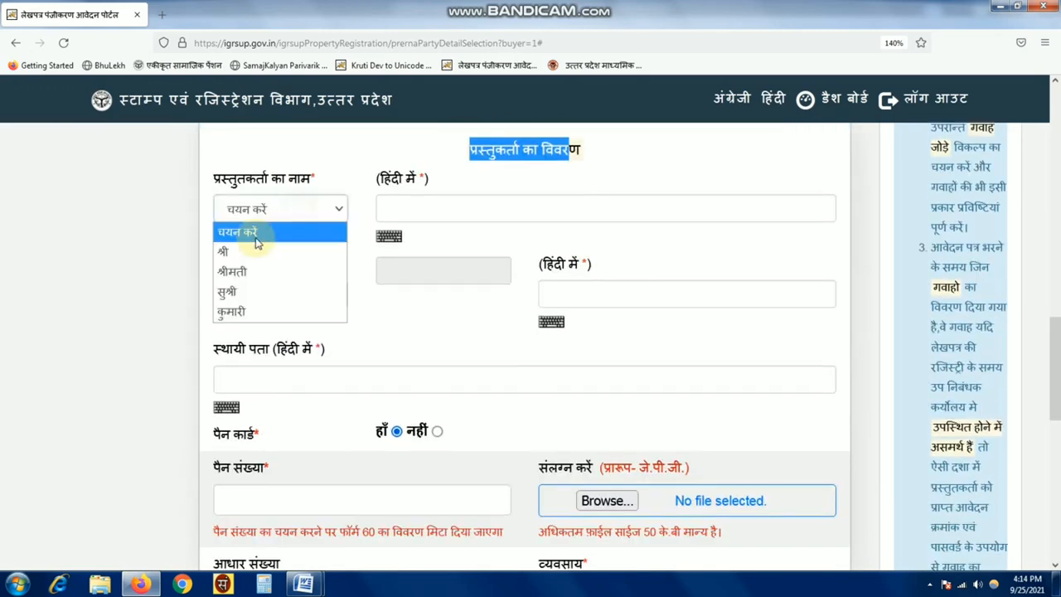
{"action": "left_click", "coordinate": [277, 249]}
{"action": "left_click", "coordinate": [491, 209]}
{"action": "scroll", "coordinate": [491, 209], "scroll_direction": "up", "scroll_amount": 2}
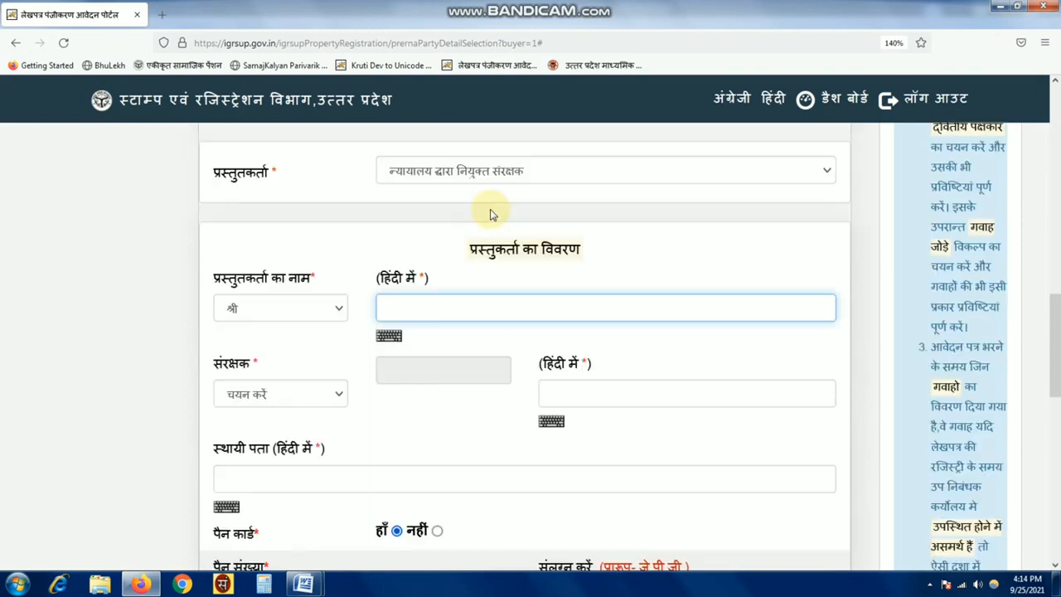
{"action": "type", "text": "गंगाधर"}
{"action": "left_click", "coordinate": [273, 395]}
{"action": "left_click", "coordinate": [274, 429]}
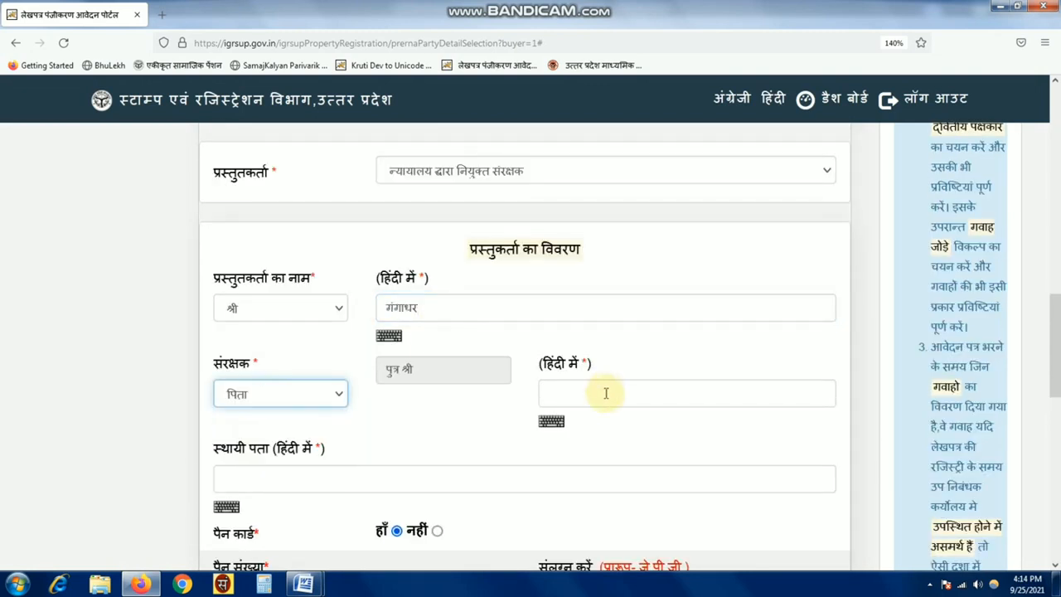
{"action": "left_click", "coordinate": [607, 393]}
{"action": "type", "text": "राधेकुं"}
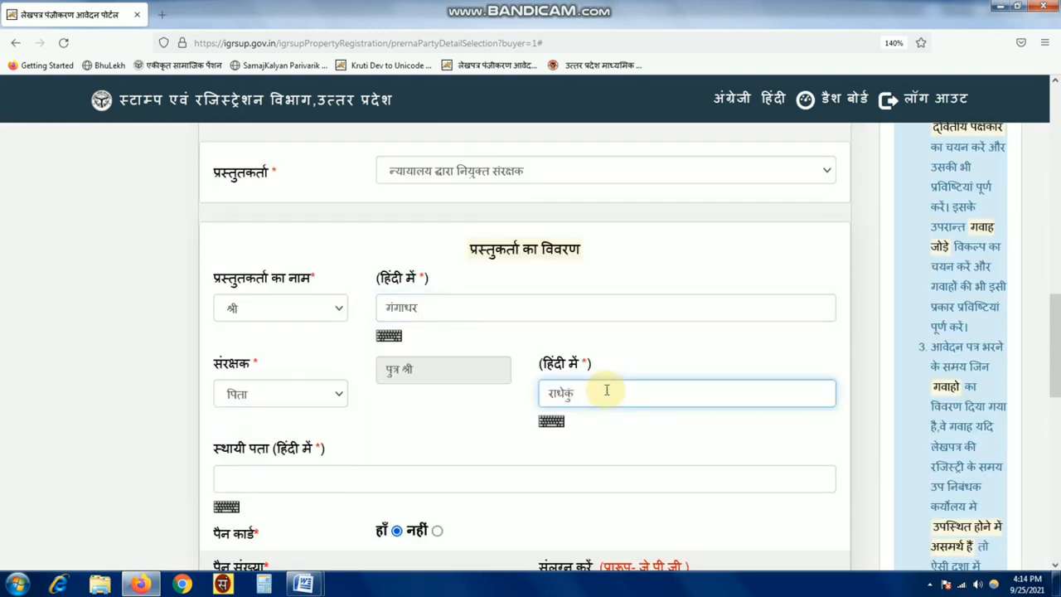
{"action": "type", "text": "ज"}
{"action": "left_click", "coordinate": [372, 481]}
{"action": "key", "text": "ctrl+v"}
- Mark the presenter as having no PAN, then close the Form 60 window without attaching
{"action": "scroll", "coordinate": [437, 483], "scroll_direction": "down", "scroll_amount": 3}
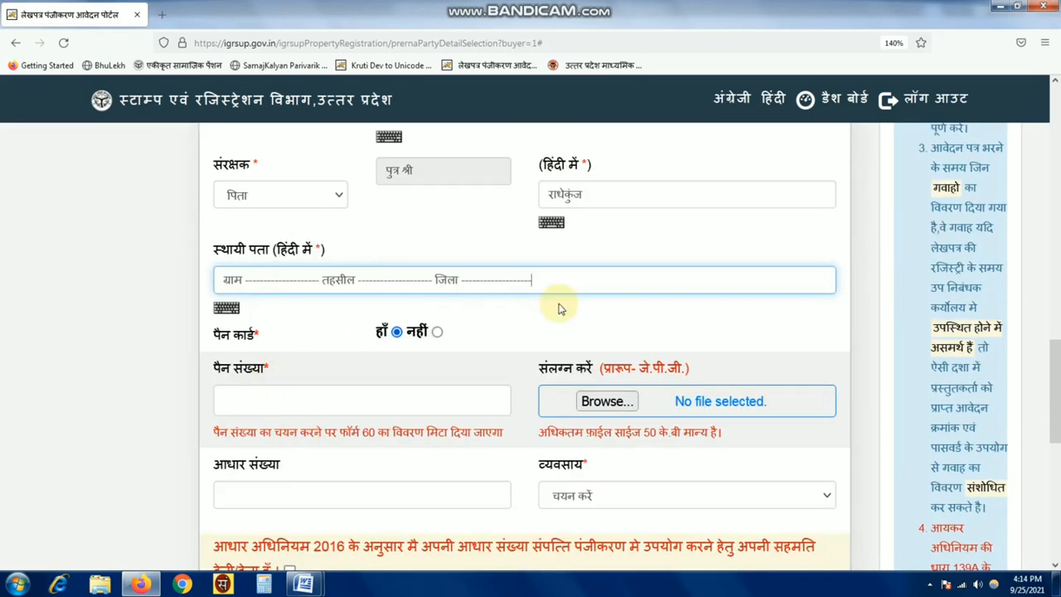
{"action": "scroll", "coordinate": [561, 308], "scroll_direction": "up", "scroll_amount": 3}
{"action": "key", "text": "ctrl+minus"}
{"action": "scroll", "coordinate": [514, 273], "scroll_direction": "down", "scroll_amount": 2}
{"action": "left_click", "coordinate": [462, 200]}
{"action": "left_click", "coordinate": [274, 473]}
{"action": "left_click", "coordinate": [433, 407]}
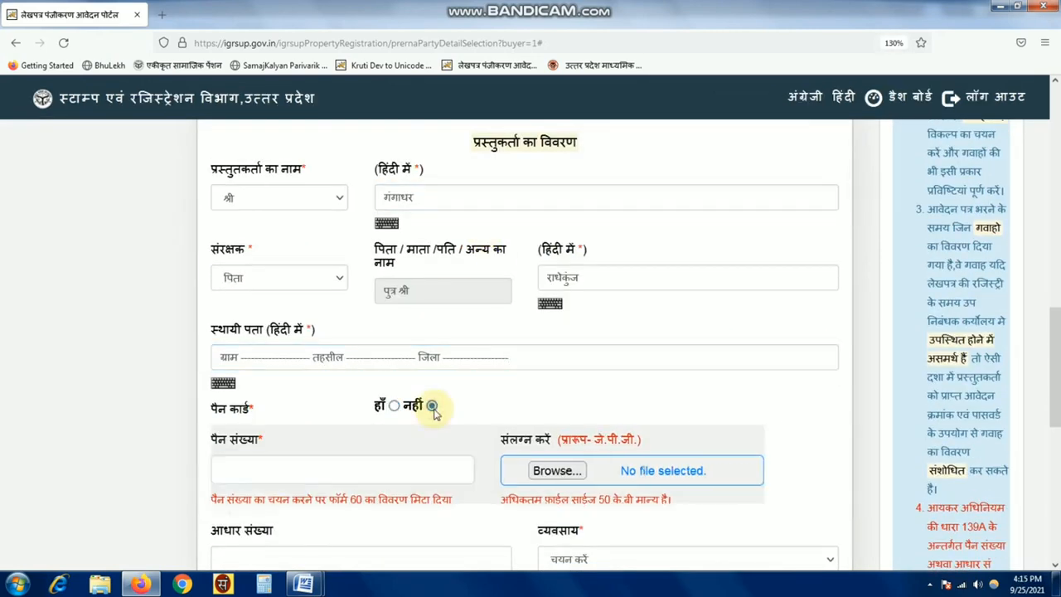
{"action": "scroll", "coordinate": [834, 374], "scroll_direction": "down", "scroll_amount": 15}
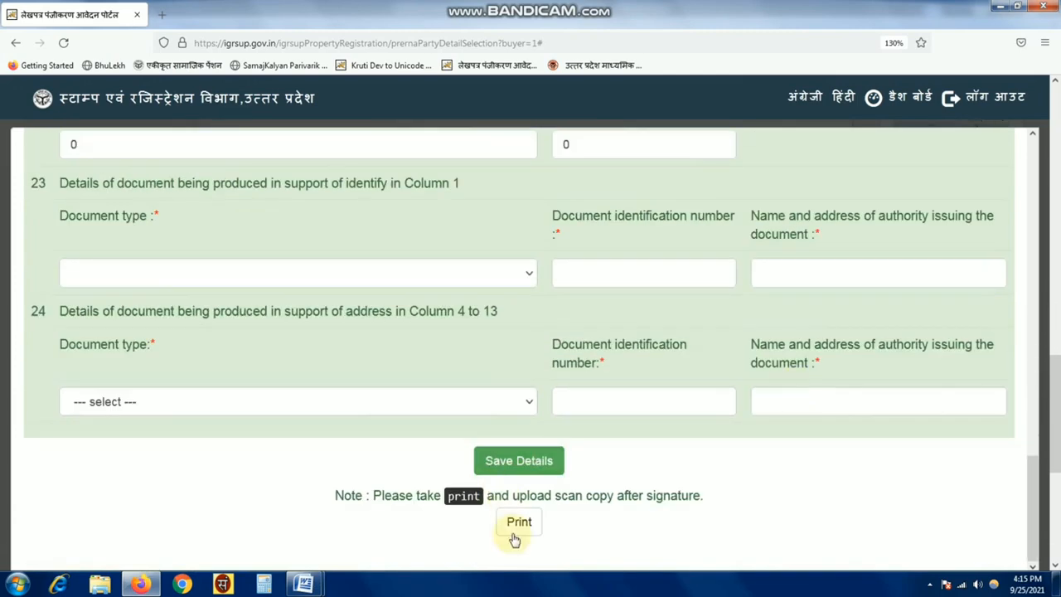
{"action": "scroll", "coordinate": [848, 434], "scroll_direction": "up", "scroll_amount": 15}
{"action": "left_click", "coordinate": [1004, 161]}
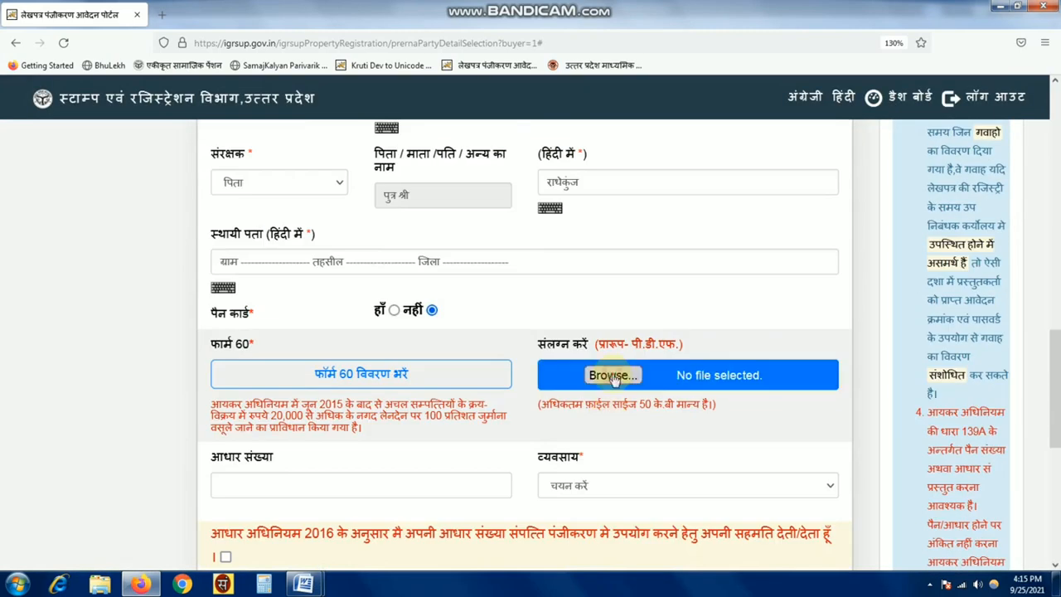
{"action": "left_click", "coordinate": [613, 379]}
{"action": "left_click", "coordinate": [518, 7]}
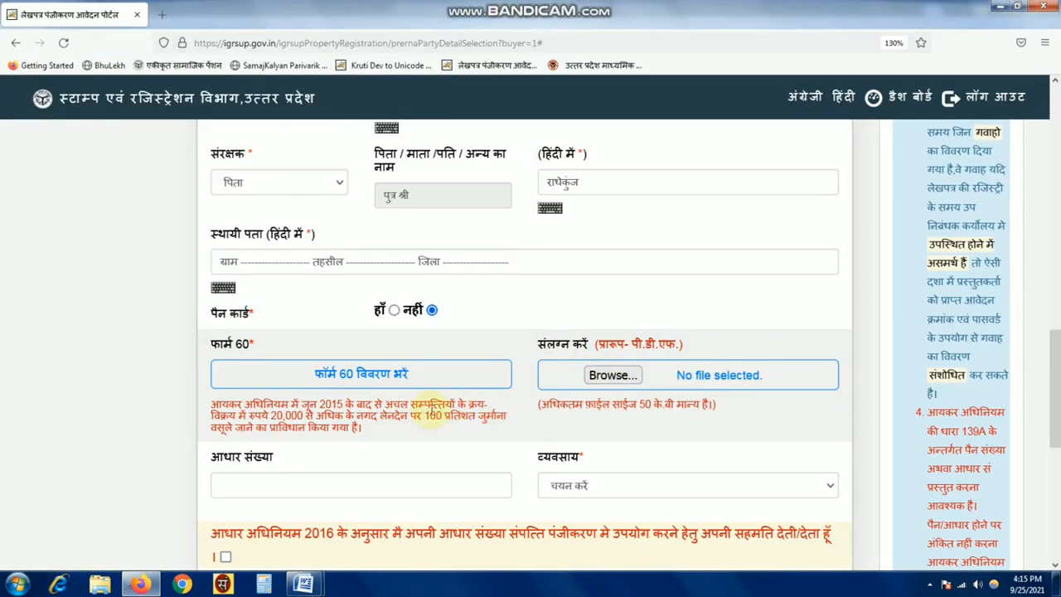
- Switch PAN back to yes, enter the PAN, choose गृहिणी occupation, and save the entry
{"action": "left_click", "coordinate": [394, 310]}
{"action": "left_click", "coordinate": [323, 379]}
{"action": "type", "text": "XXXXX1111"}
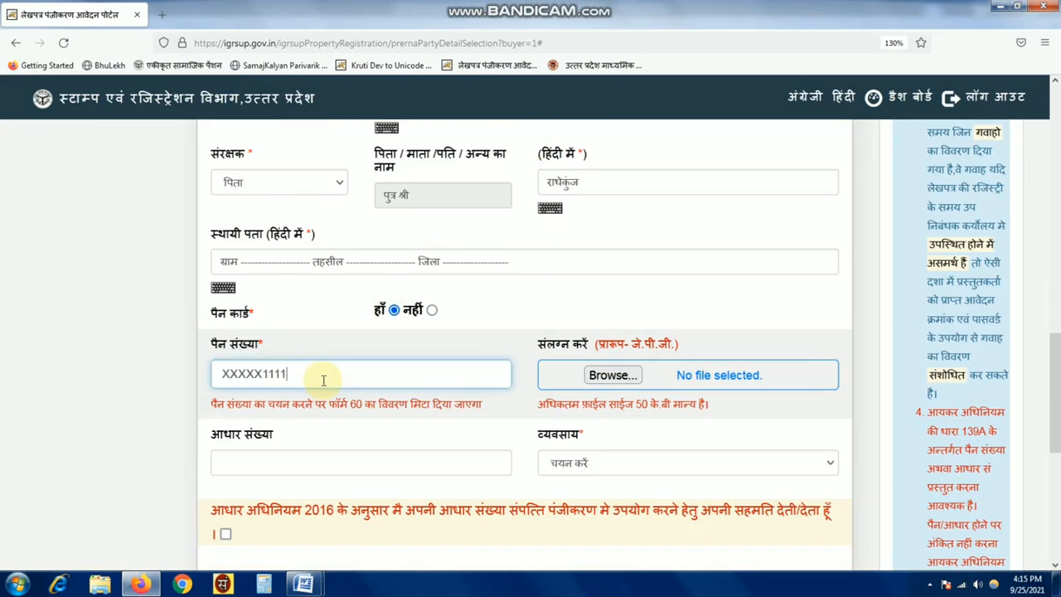
{"action": "type", "text": "X"}
{"action": "left_click", "coordinate": [572, 463]}
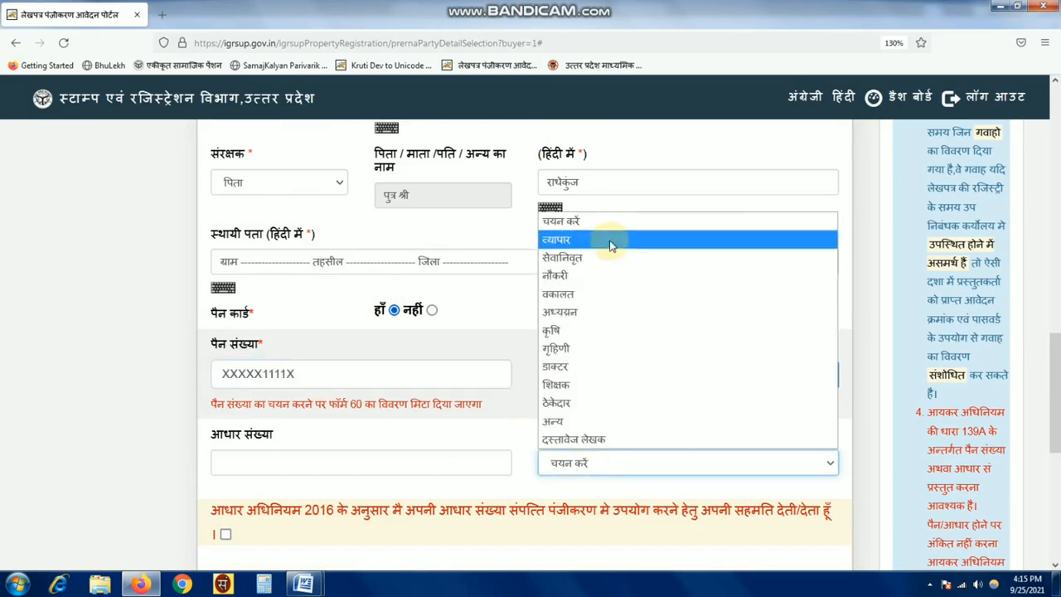
{"action": "left_click", "coordinate": [592, 348]}
{"action": "scroll", "coordinate": [588, 473], "scroll_direction": "down", "scroll_amount": 2}
{"action": "left_click", "coordinate": [283, 420]}
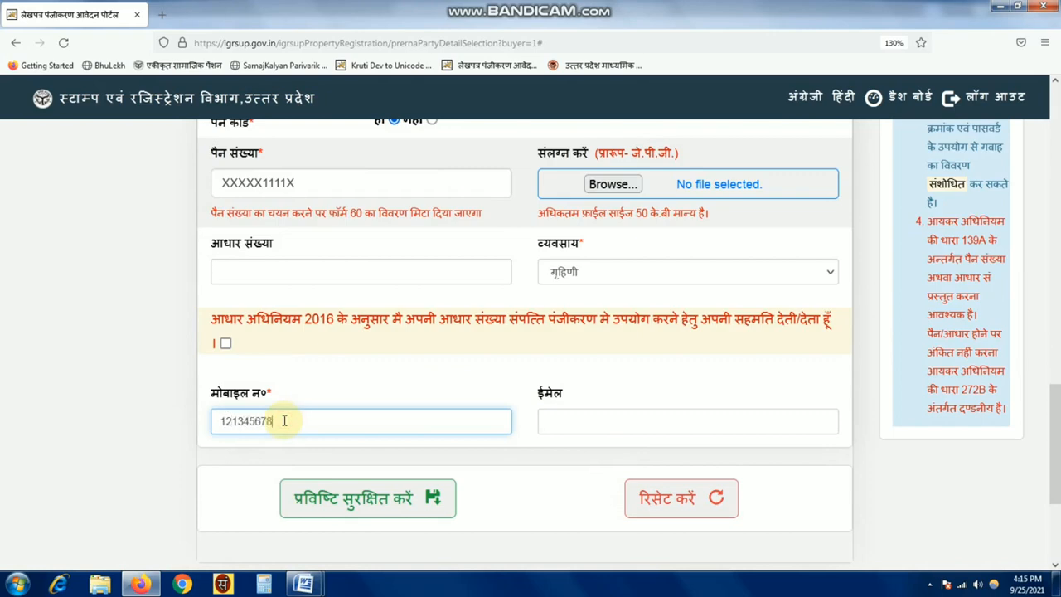
{"action": "left_click", "coordinate": [368, 510]}
{"action": "left_click", "coordinate": [588, 345]}
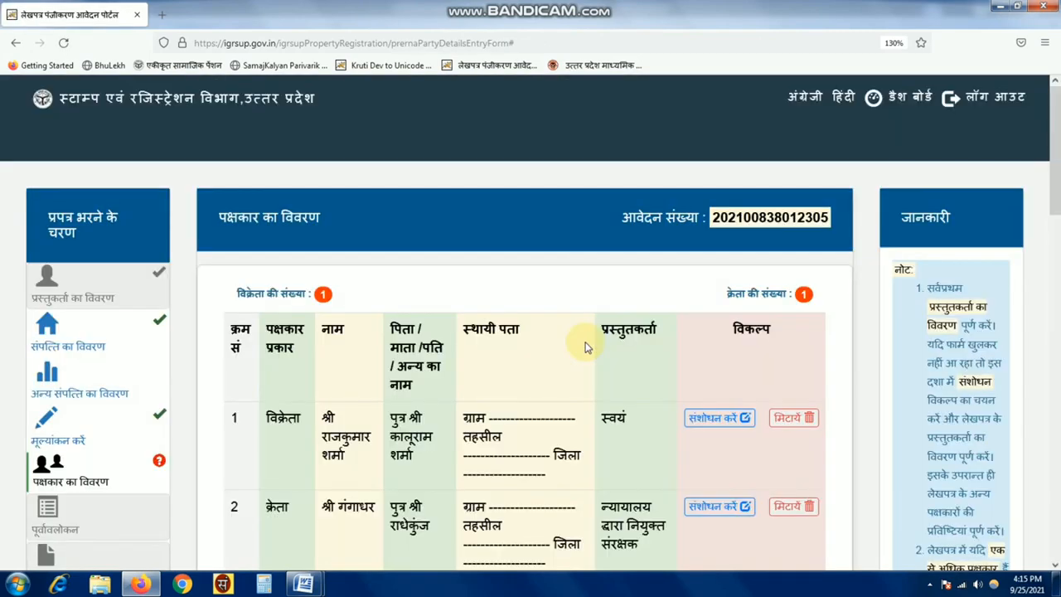
{"action": "scroll", "coordinate": [588, 357], "scroll_direction": "down", "scroll_amount": 2}
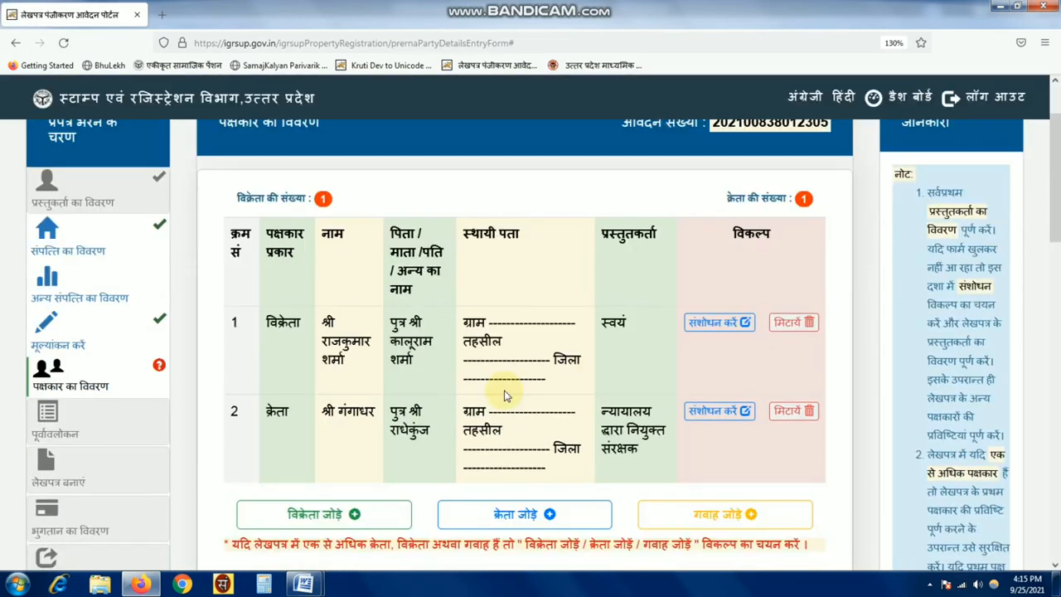
{"action": "scroll", "coordinate": [506, 396], "scroll_direction": "down", "scroll_amount": 4}
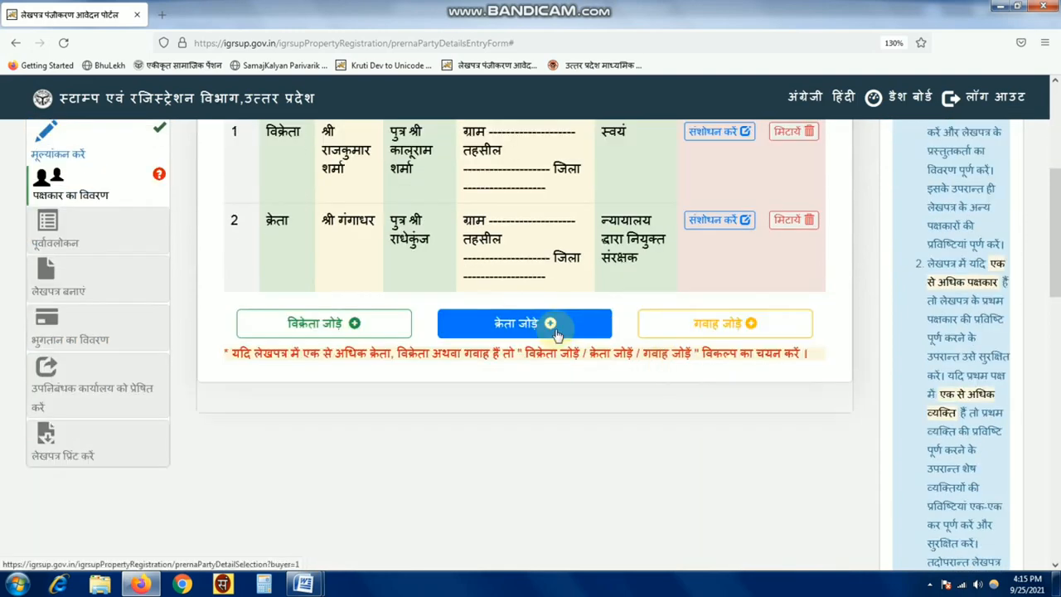
{"action": "left_click", "coordinate": [717, 334]}
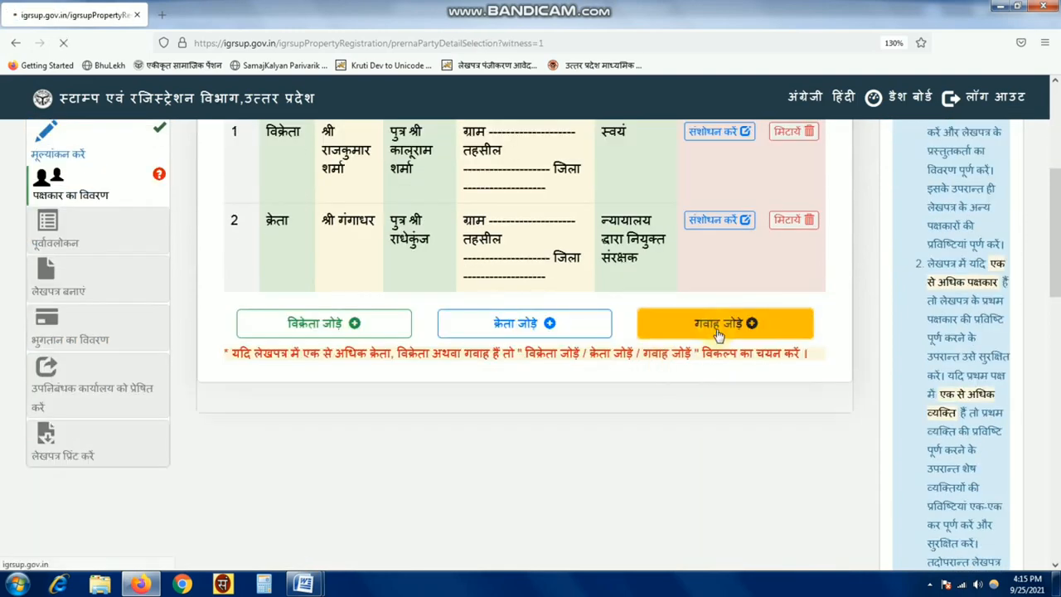
{"action": "scroll", "coordinate": [481, 394], "scroll_direction": "down", "scroll_amount": 10}
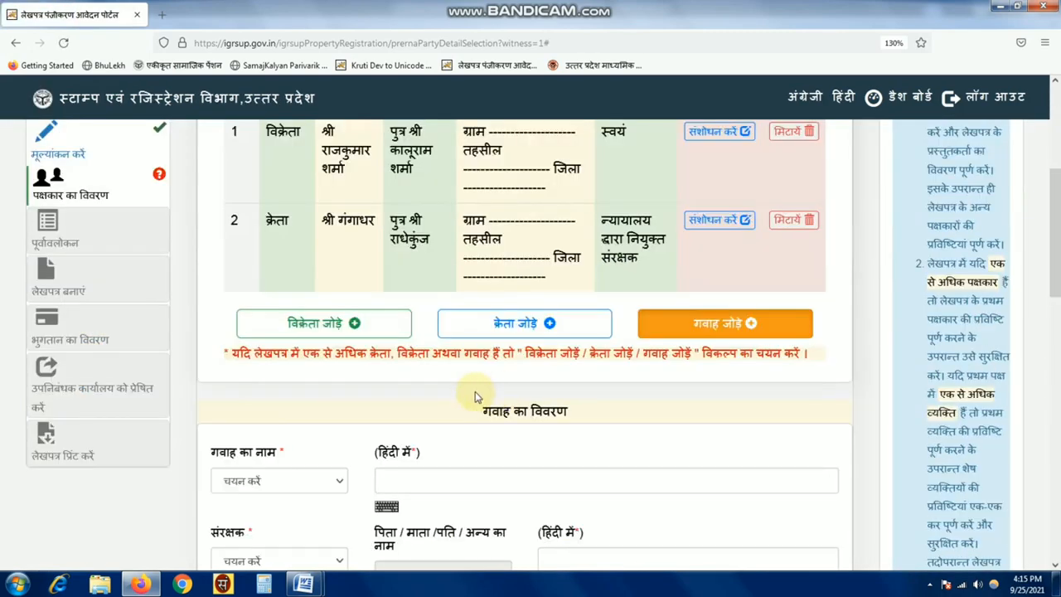
{"action": "left_click", "coordinate": [330, 315]}
{"action": "left_click", "coordinate": [467, 289]}
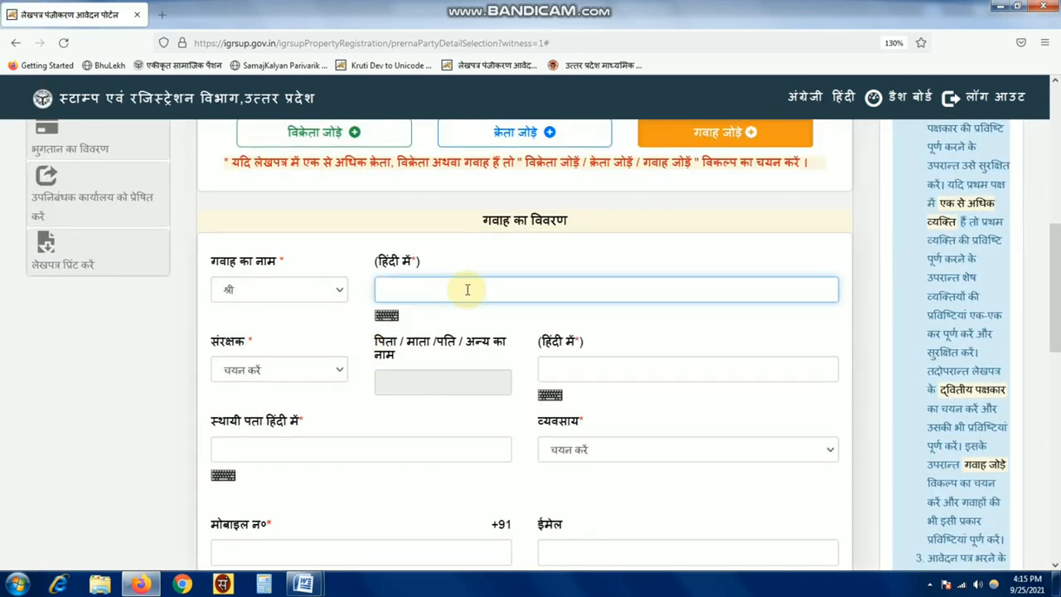
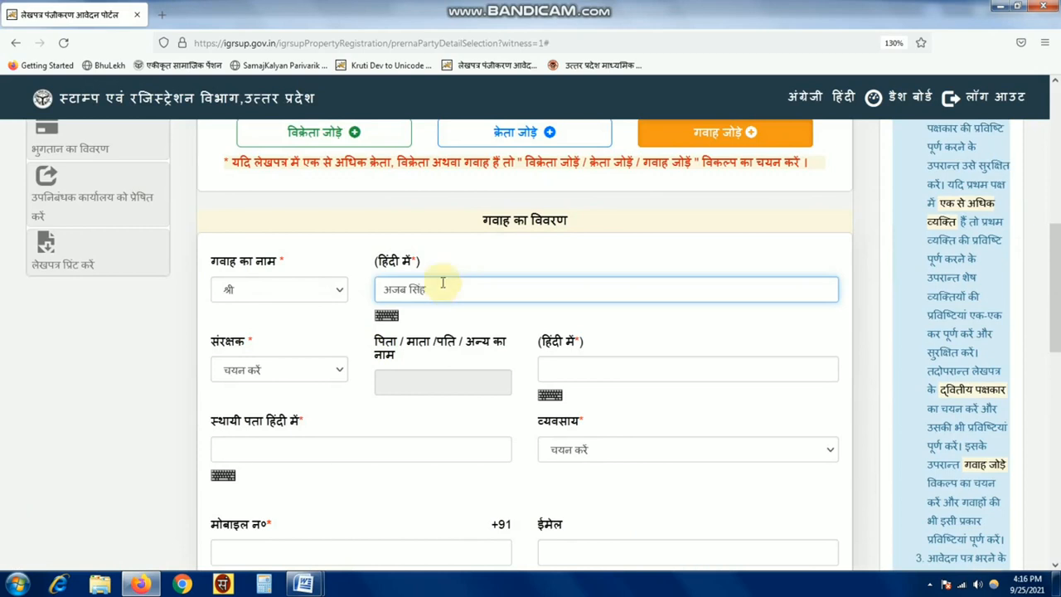
{"action": "left_click", "coordinate": [282, 370]}
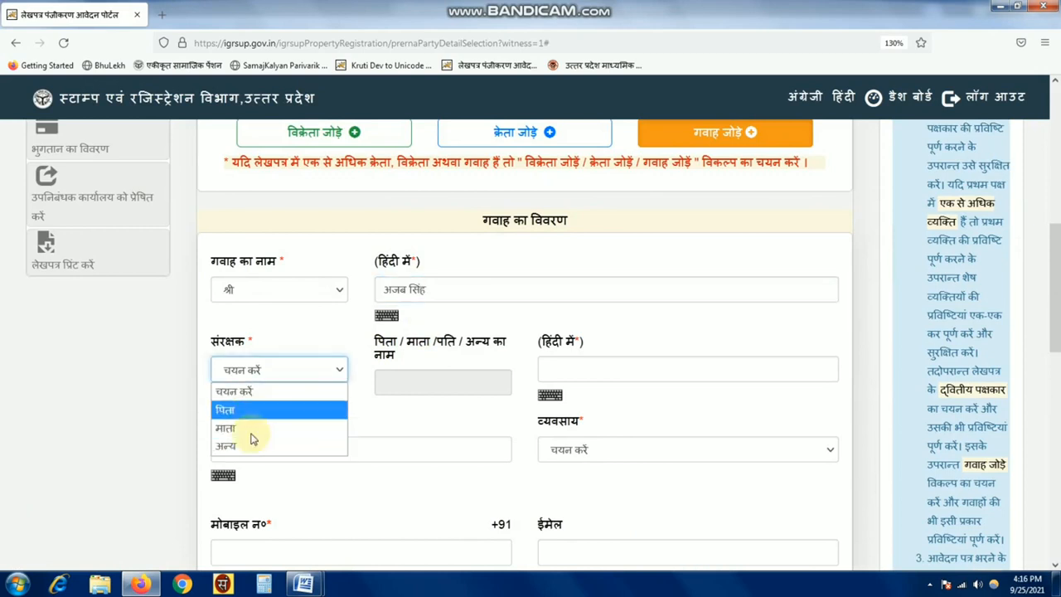
{"action": "left_click", "coordinate": [261, 448]}
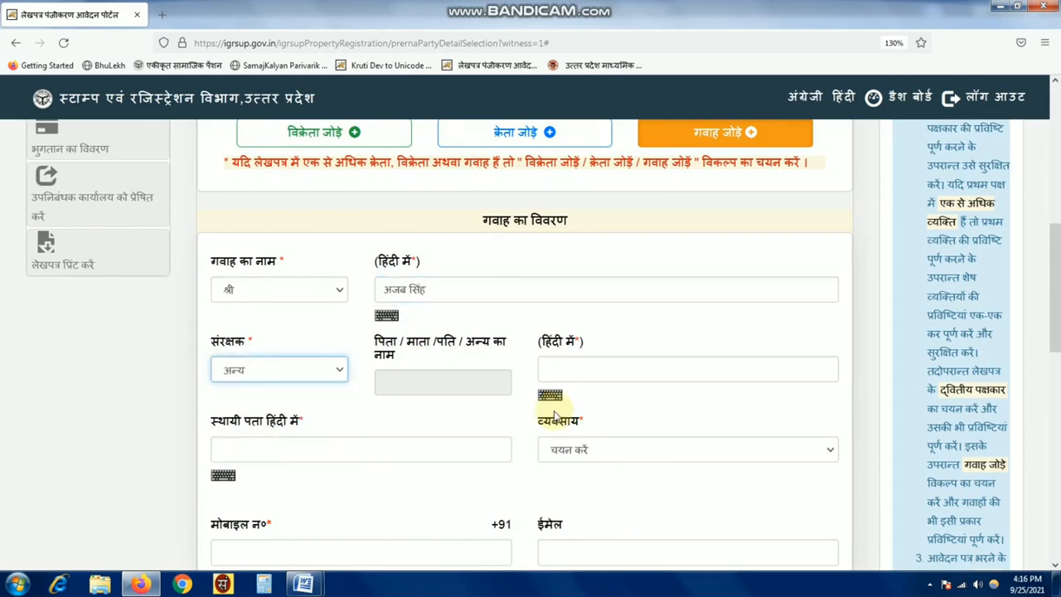
{"action": "left_click", "coordinate": [608, 369]}
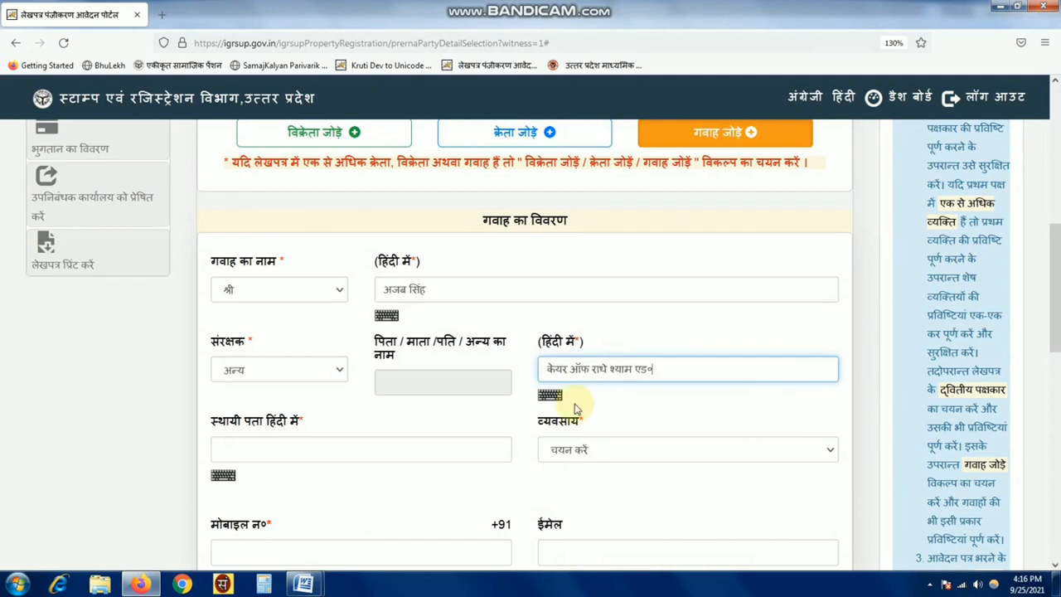
{"action": "left_click", "coordinate": [342, 449]}
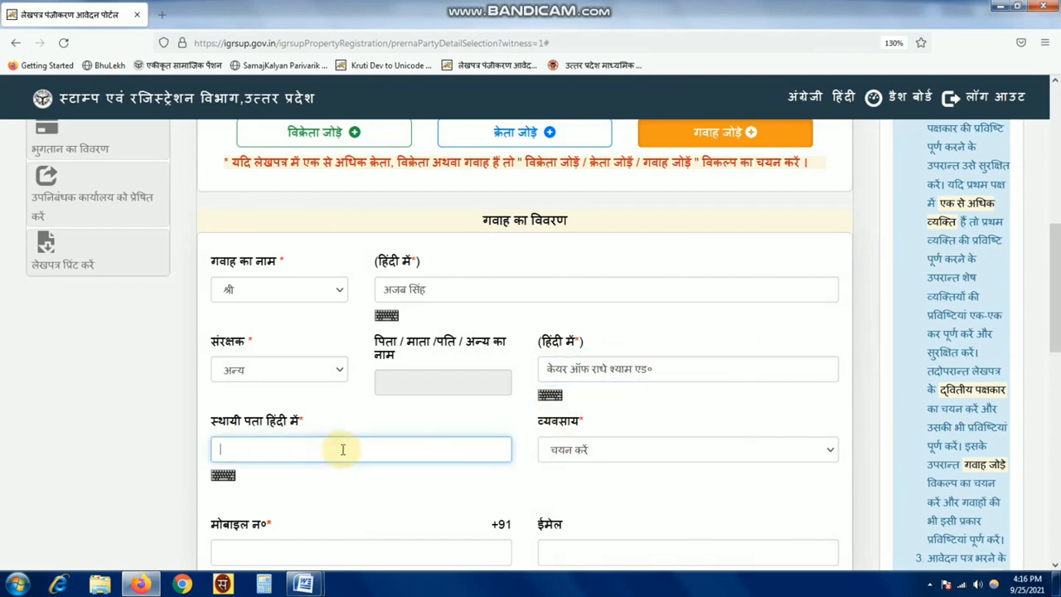
{"action": "left_click", "coordinate": [572, 448]}
{"action": "left_click", "coordinate": [574, 410]}
- Enter the witness's mobile number and save the witness entry
{"action": "scroll", "coordinate": [373, 481], "scroll_direction": "down", "scroll_amount": 3}
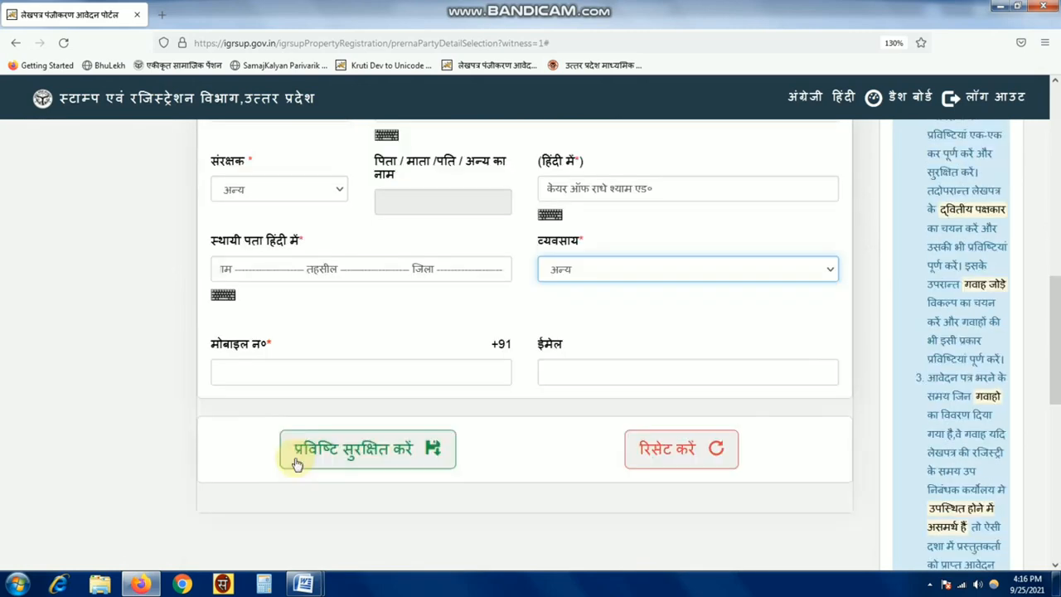
{"action": "left_click", "coordinate": [263, 363]}
{"action": "type", "text": "1234567890"}
{"action": "left_click", "coordinate": [347, 436]}
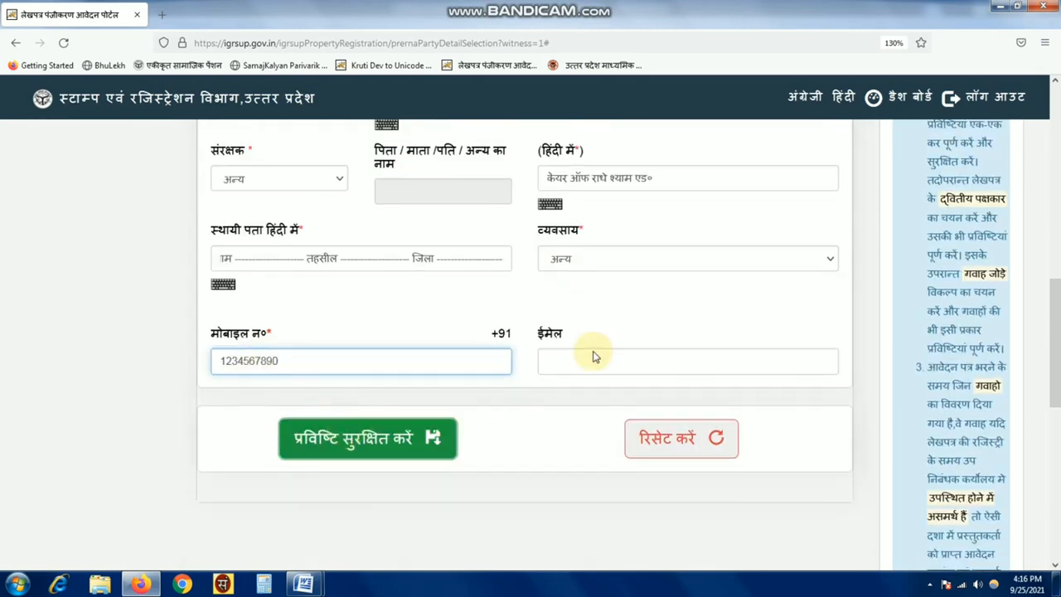
{"action": "left_click", "coordinate": [589, 346]}
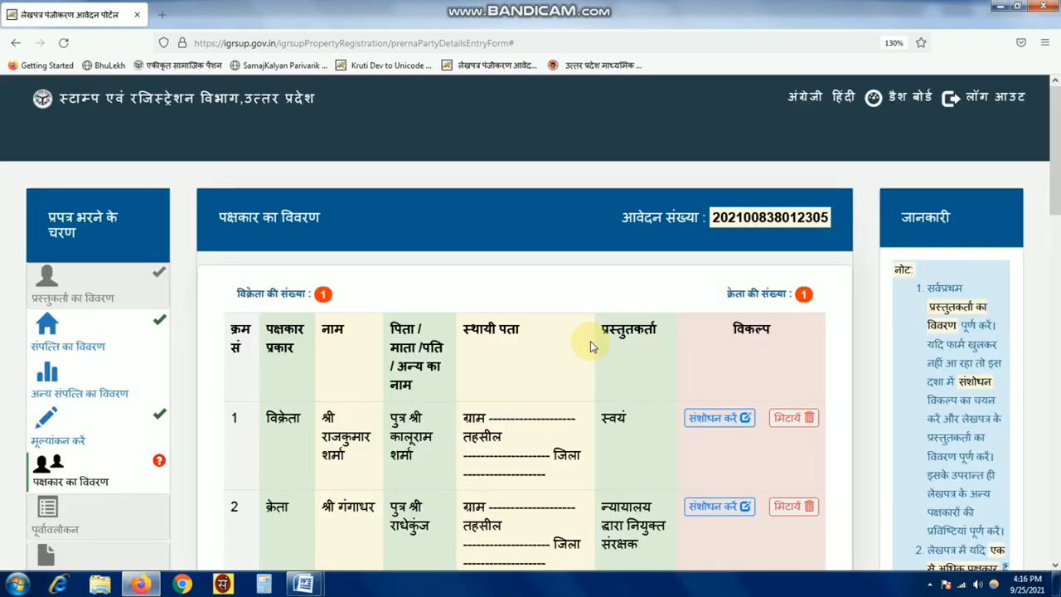
- Add the second witness राजा son of महाराजा and view party rows 3 and 4
{"action": "scroll", "coordinate": [591, 347], "scroll_direction": "down", "scroll_amount": 5}
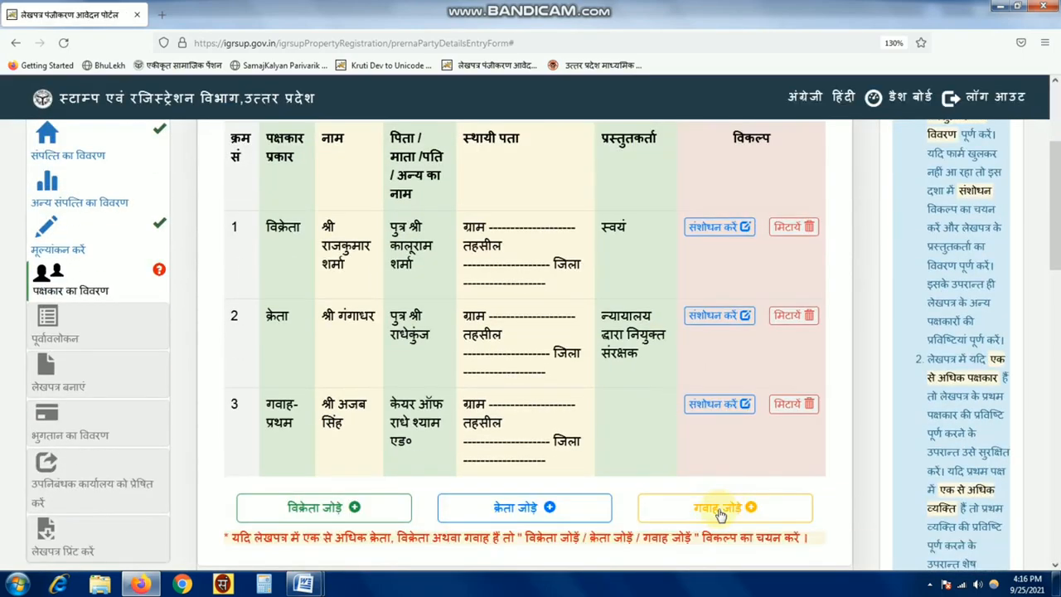
{"action": "left_click", "coordinate": [719, 512]}
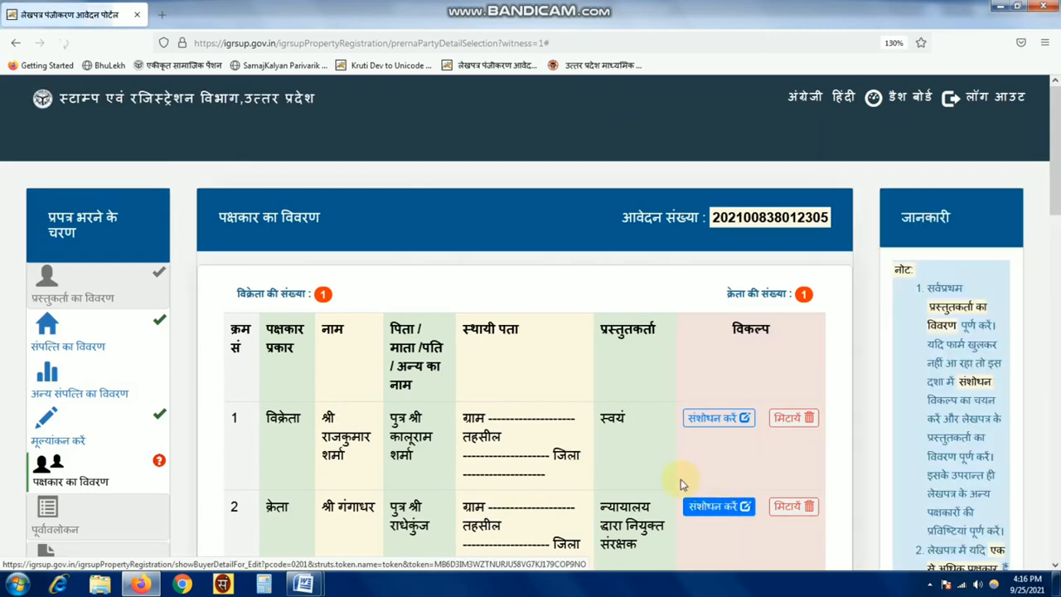
{"action": "scroll", "coordinate": [530, 419], "scroll_direction": "down", "scroll_amount": 6}
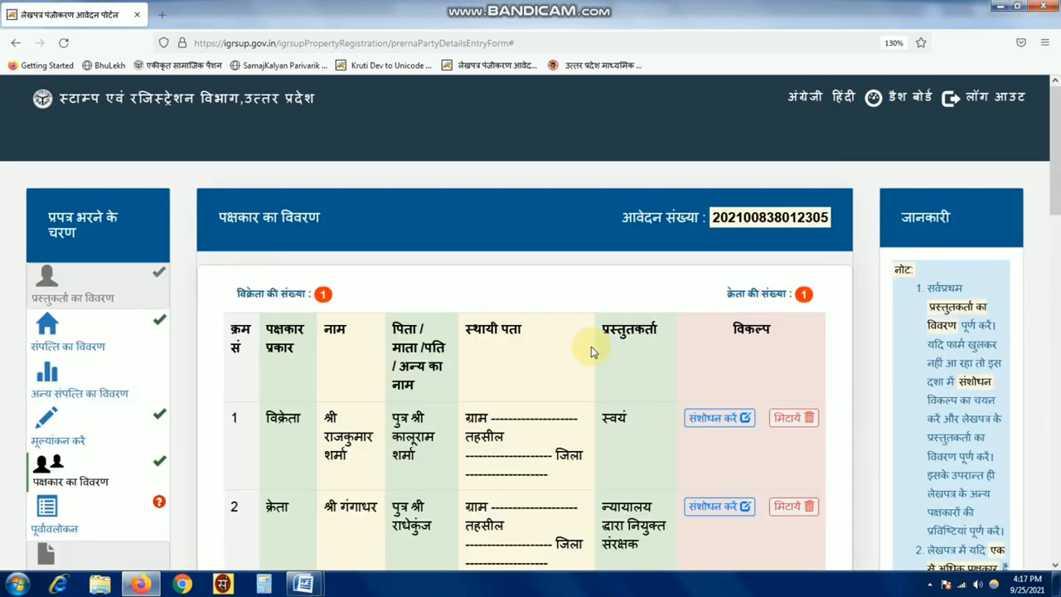
{"action": "scroll", "coordinate": [601, 358], "scroll_direction": "down", "scroll_amount": 3}
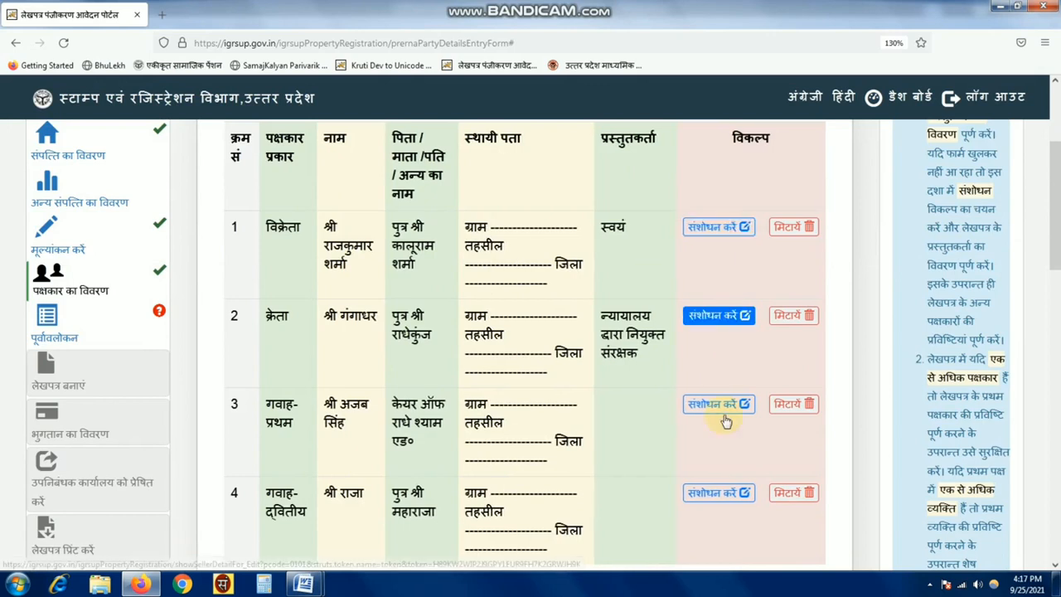
- Change the second witness's occupation to दस्तावेज लेखक and save the correction
{"action": "left_click", "coordinate": [715, 493]}
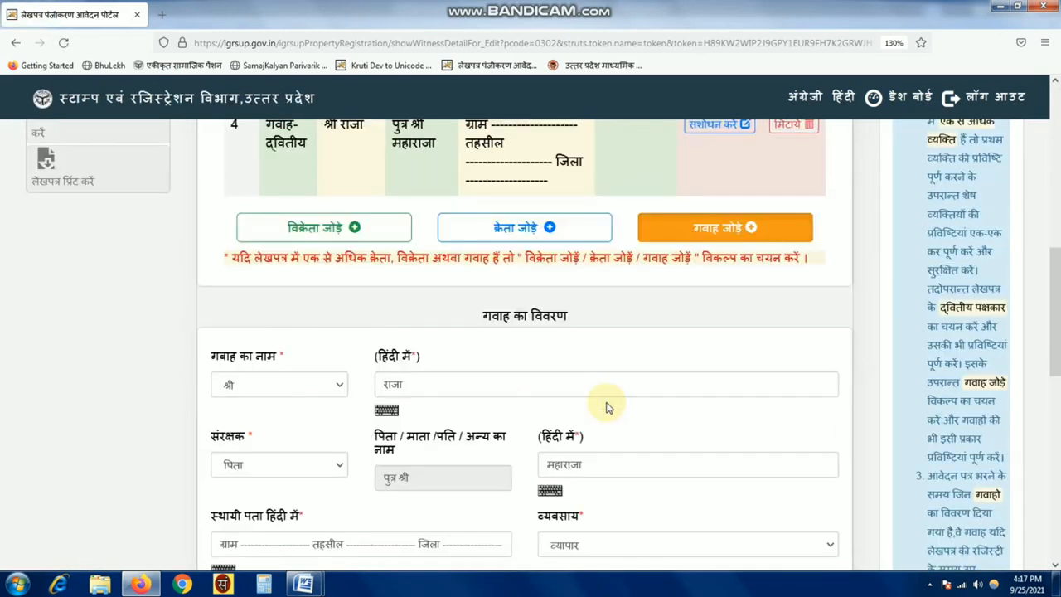
{"action": "scroll", "coordinate": [557, 390], "scroll_direction": "down", "scroll_amount": 2}
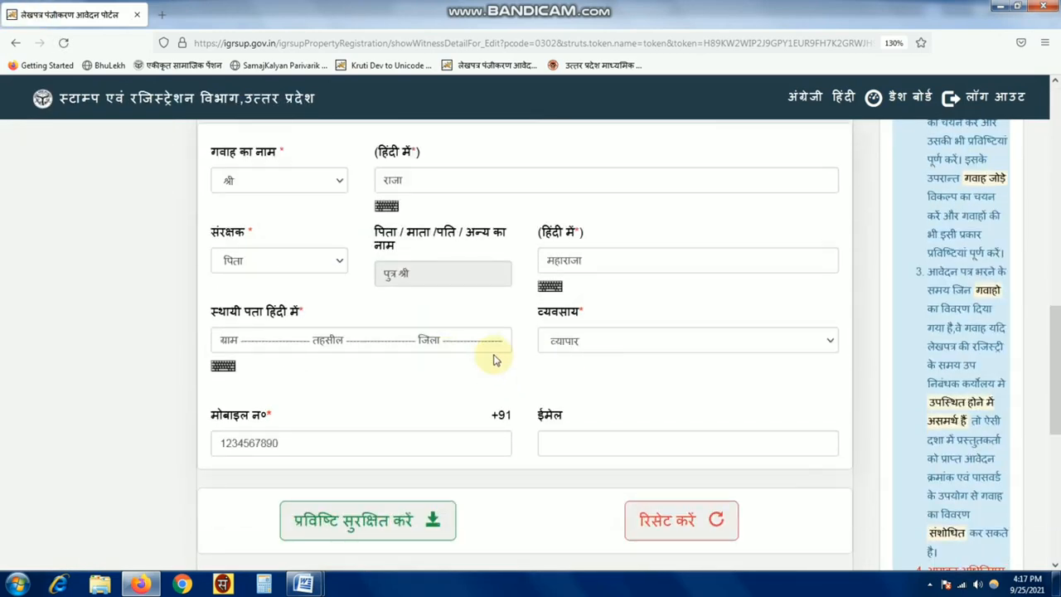
{"action": "left_click", "coordinate": [647, 348]}
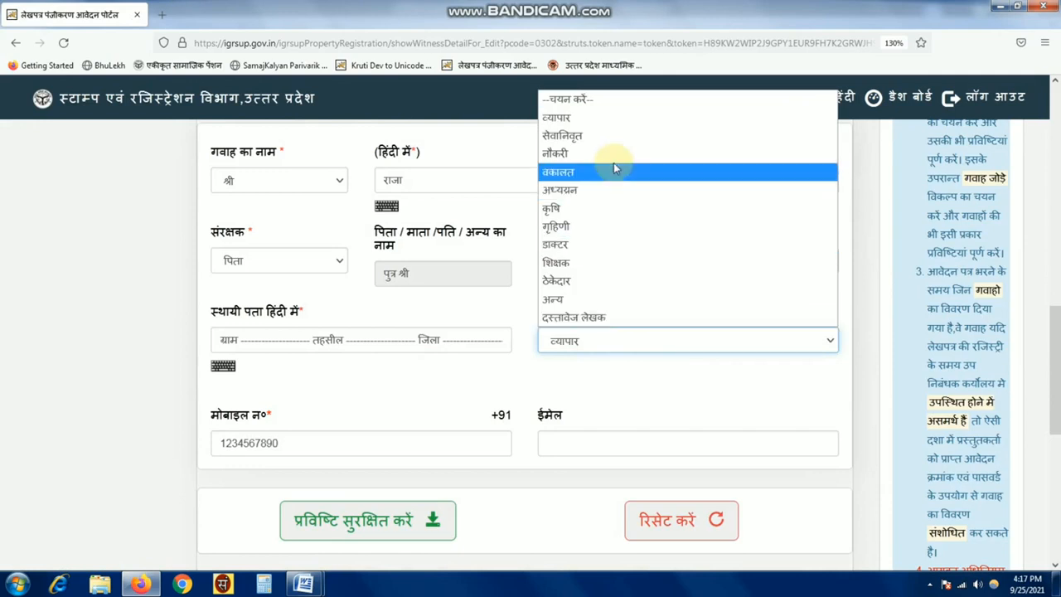
{"action": "left_click", "coordinate": [582, 323]}
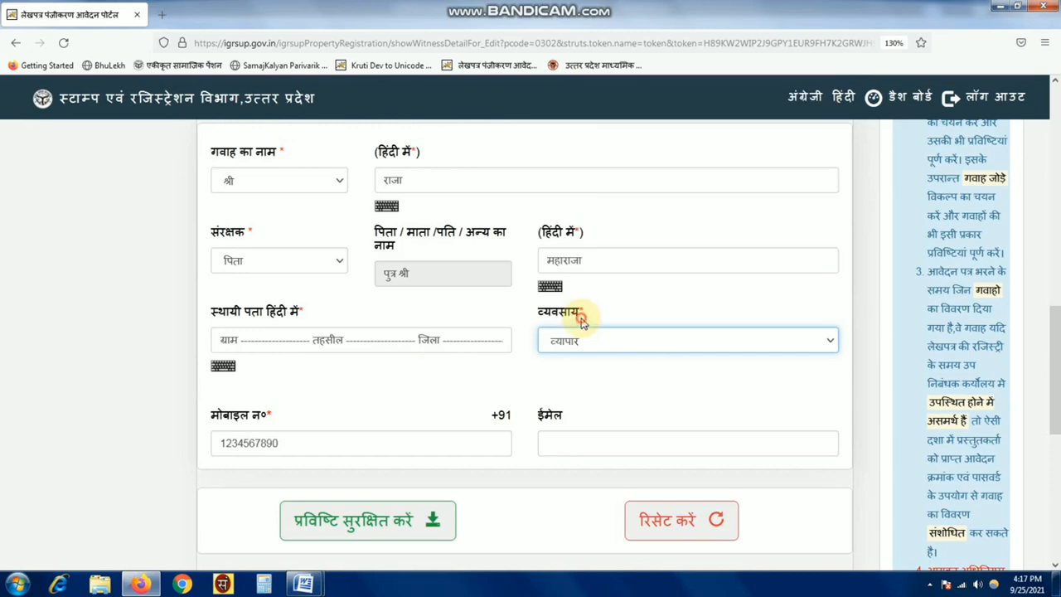
{"action": "left_click", "coordinate": [367, 520]}
{"action": "left_click", "coordinate": [587, 347]}
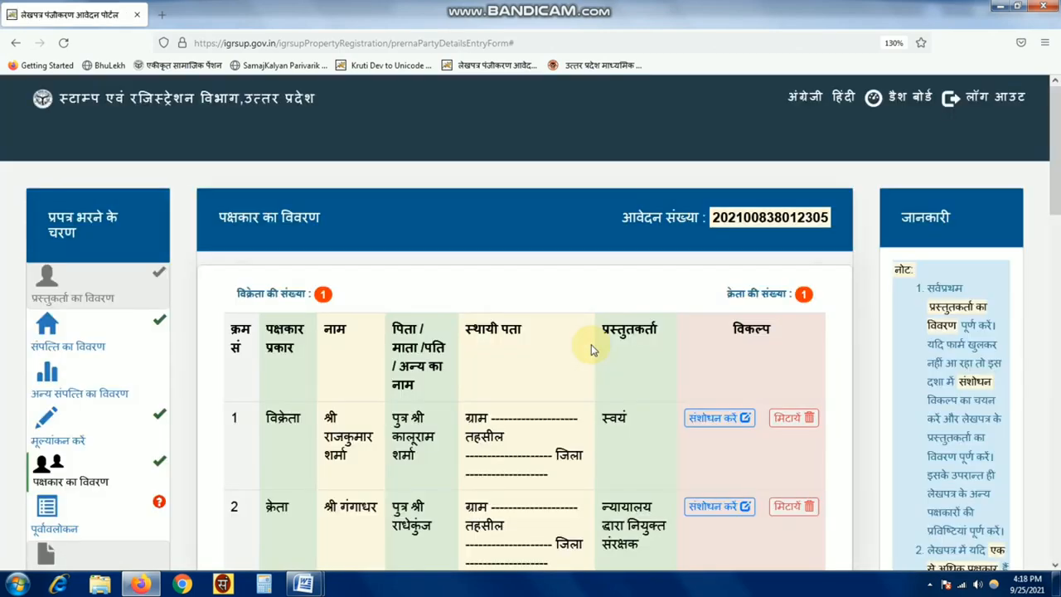
- Open the पूर्वावलोकन preview of the application
{"action": "scroll", "coordinate": [591, 344], "scroll_direction": "down", "scroll_amount": 3}
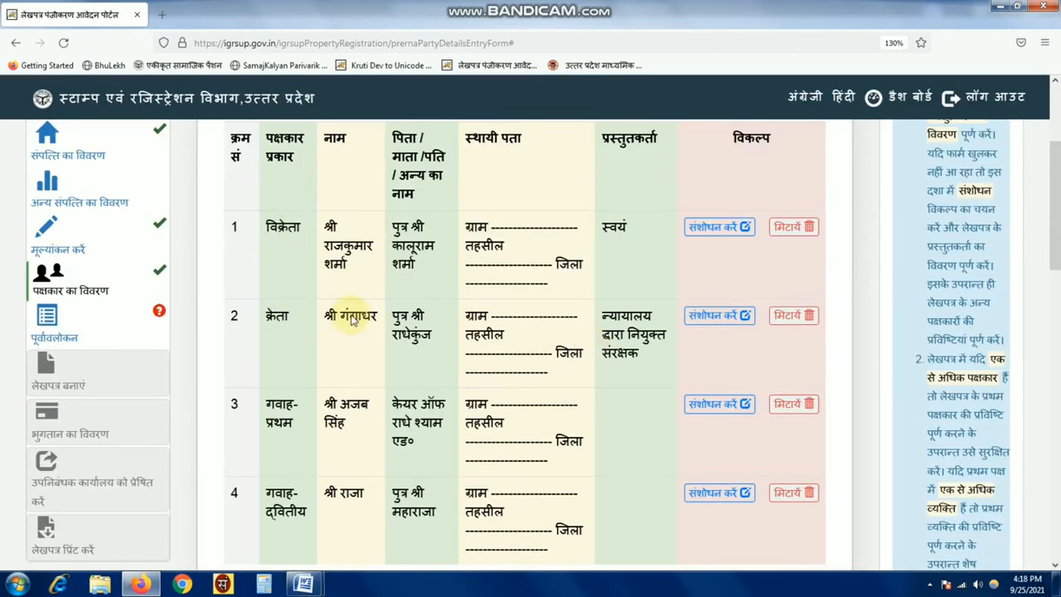
{"action": "left_click", "coordinate": [79, 335]}
{"action": "scroll", "coordinate": [597, 409], "scroll_direction": "down", "scroll_amount": 3}
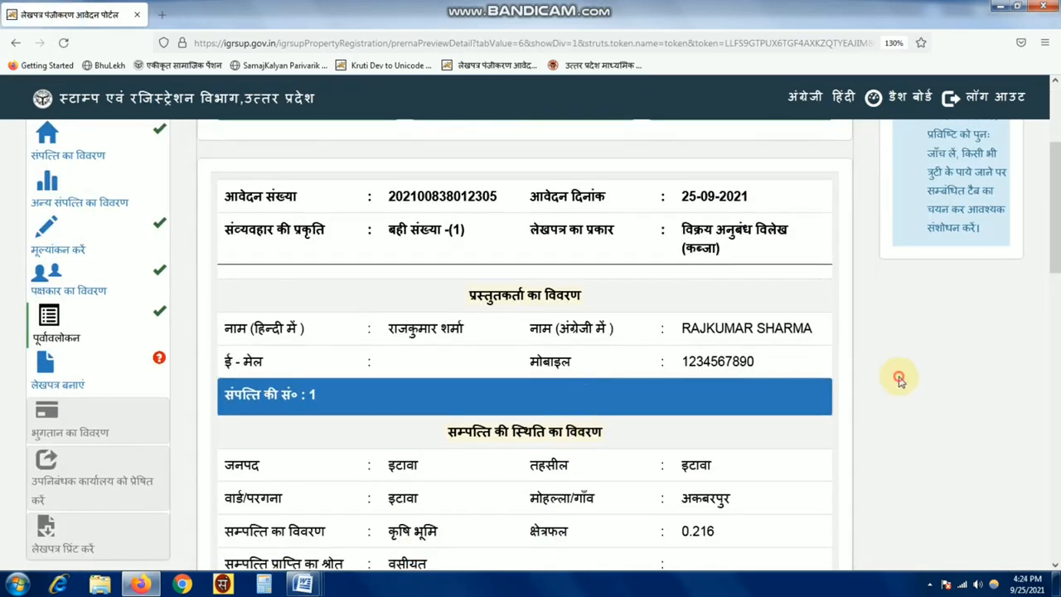
{"action": "scroll", "coordinate": [800, 366], "scroll_direction": "down", "scroll_amount": 10}
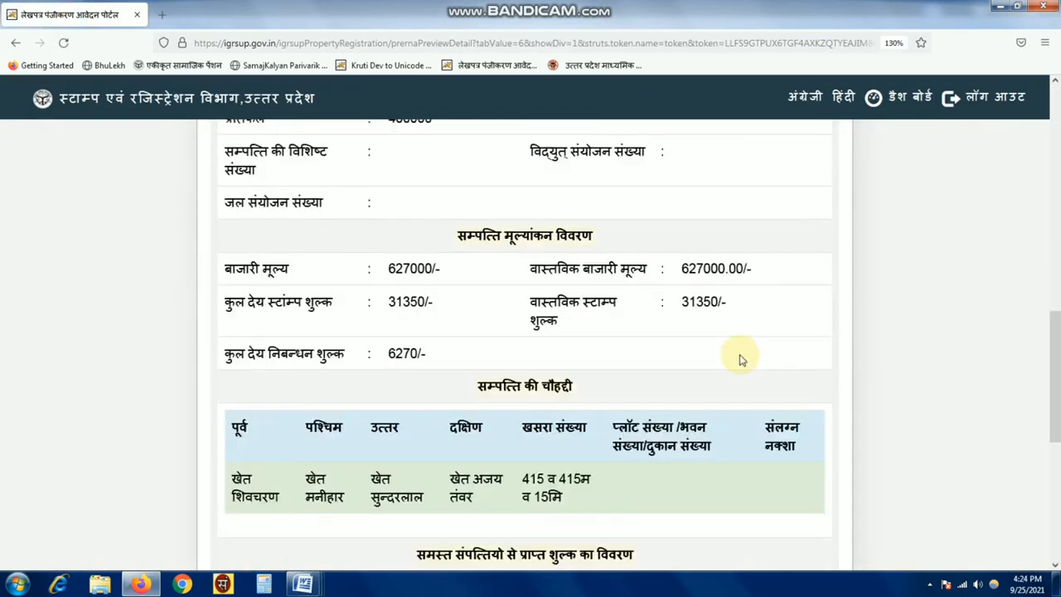
{"action": "scroll", "coordinate": [740, 360], "scroll_direction": "down", "scroll_amount": 3}
{"action": "scroll", "coordinate": [468, 321], "scroll_direction": "up", "scroll_amount": 2}
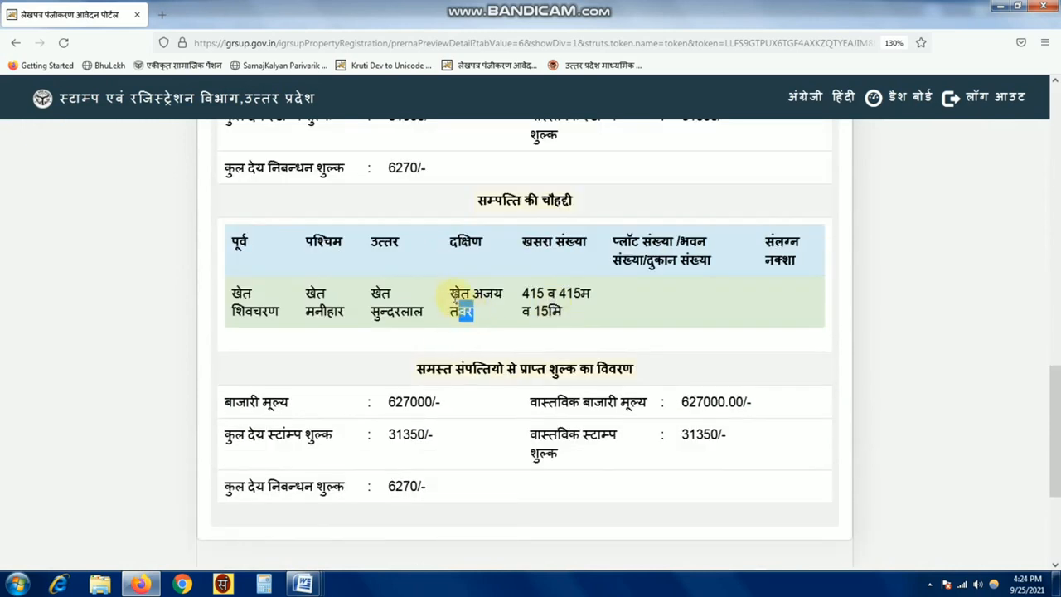
{"action": "left_click_drag", "start_coordinate": [455, 295], "coordinate": [449, 292]}
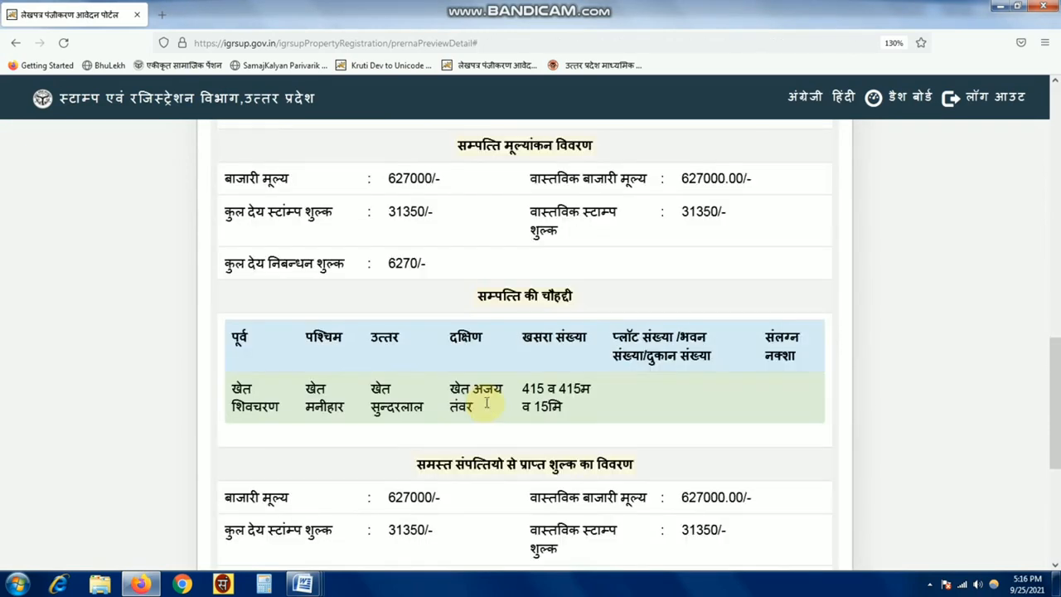
{"action": "scroll", "coordinate": [487, 403], "scroll_direction": "up", "scroll_amount": 15}
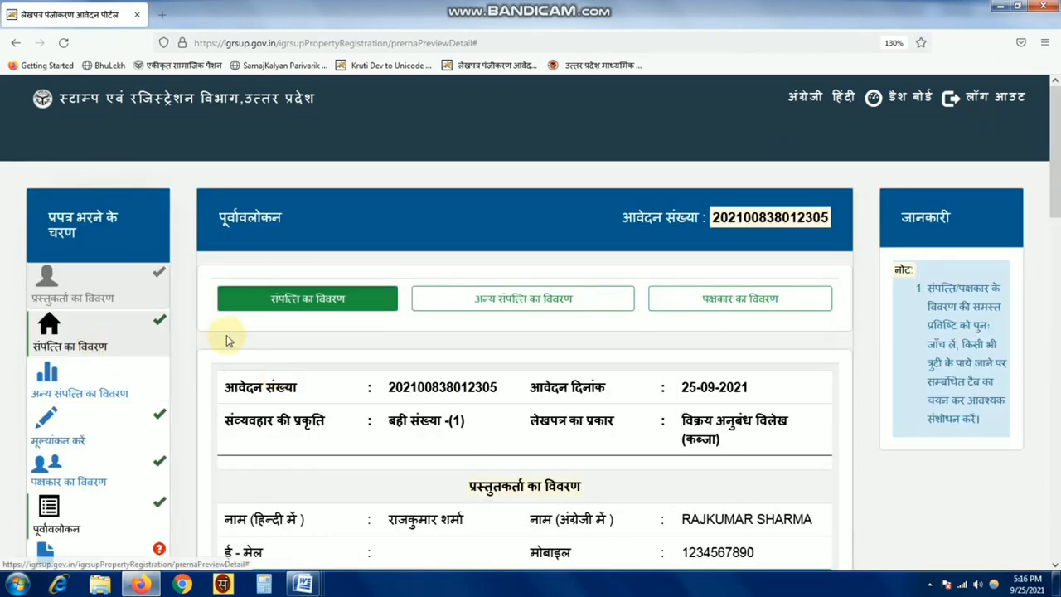
- Open property details and confirm editing property 1
{"action": "left_click", "coordinate": [102, 345]}
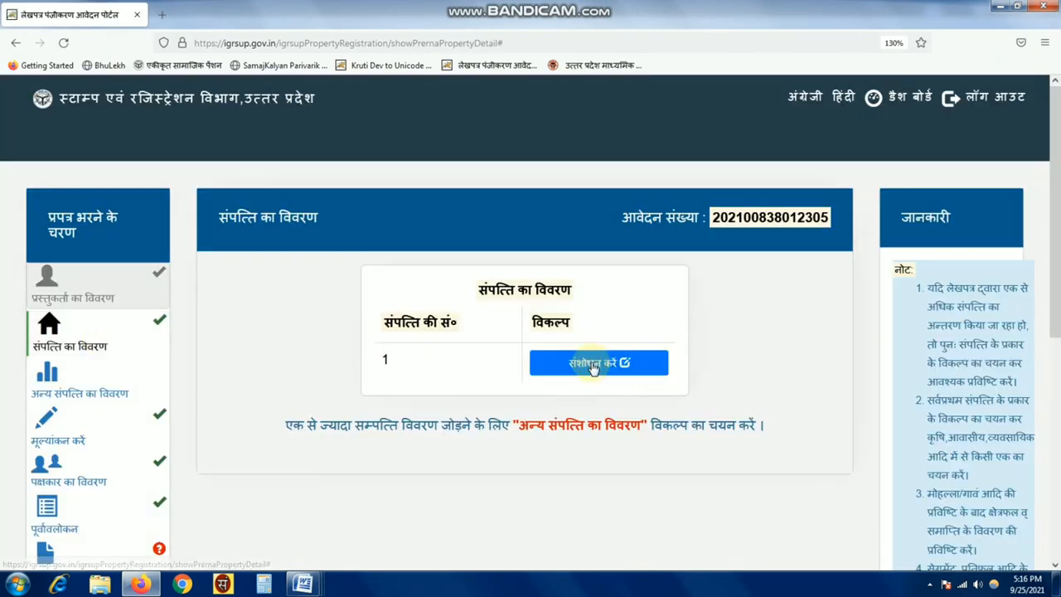
{"action": "left_click", "coordinate": [594, 366]}
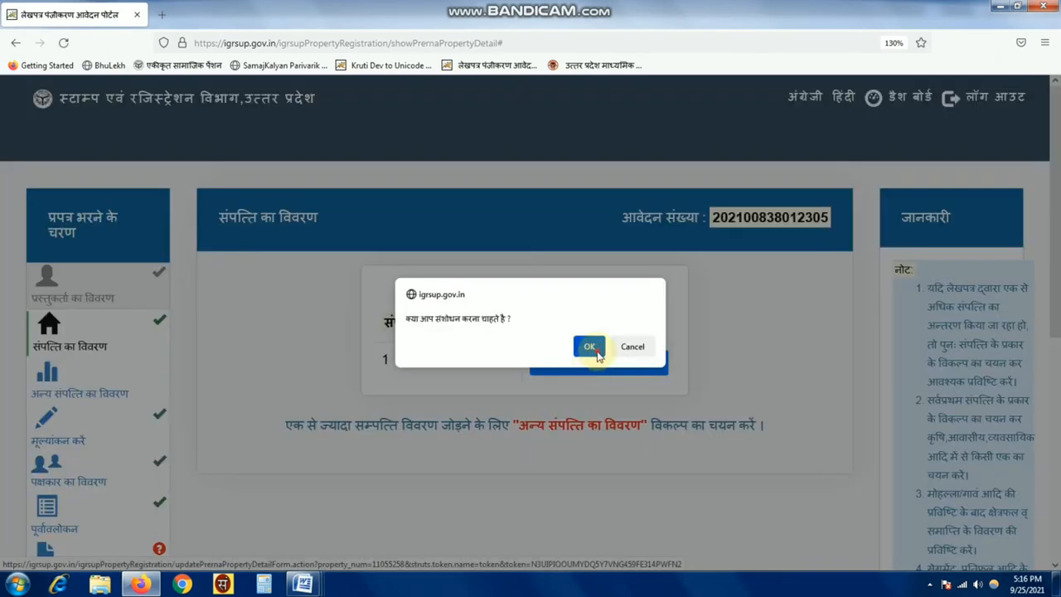
{"action": "left_click", "coordinate": [592, 346]}
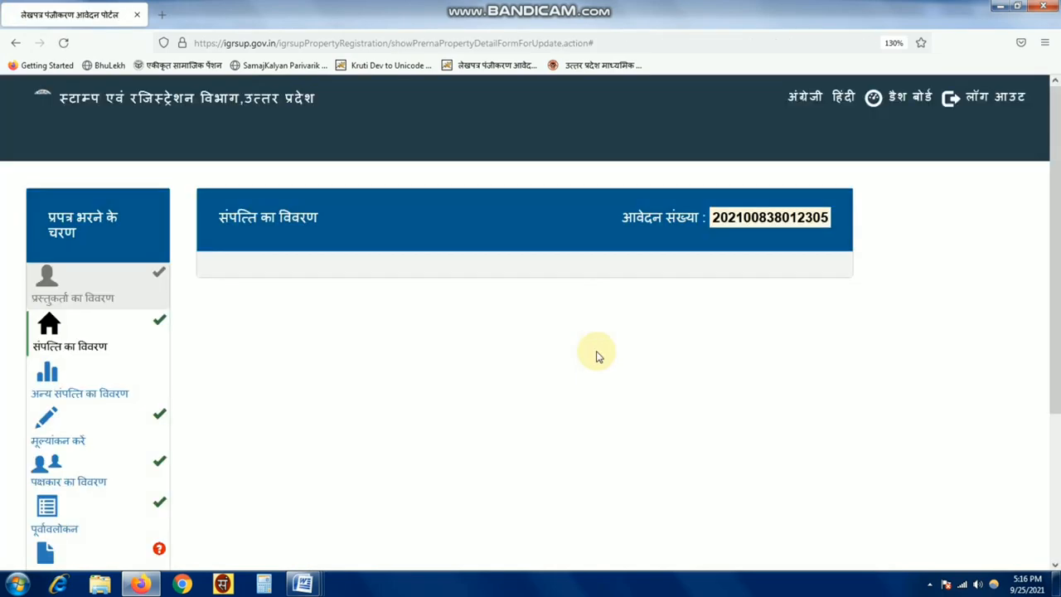
- Re-run property 1's valuation, getting market value 627000, stamp duty 31350 and fee 6270
{"action": "scroll", "coordinate": [590, 356], "scroll_direction": "down", "scroll_amount": 3}
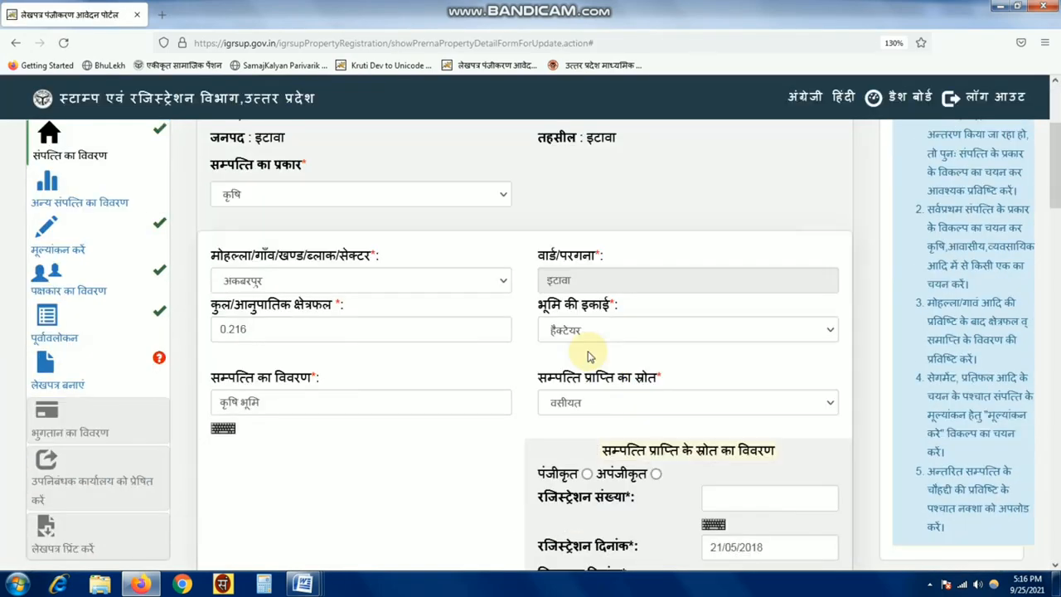
{"action": "scroll", "coordinate": [581, 356], "scroll_direction": "down", "scroll_amount": 8}
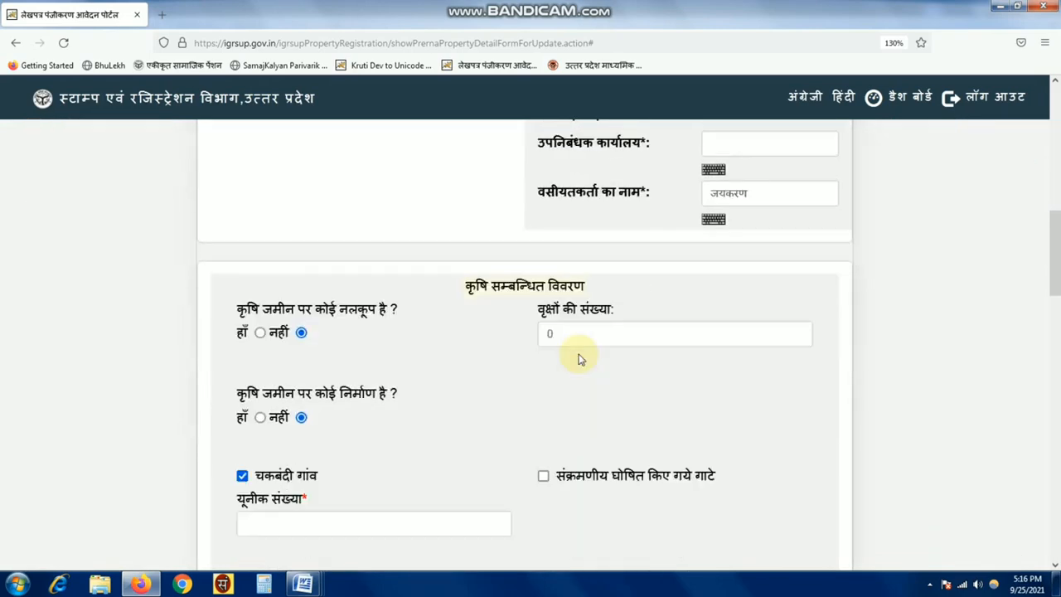
{"action": "scroll", "coordinate": [580, 358], "scroll_direction": "down", "scroll_amount": 5}
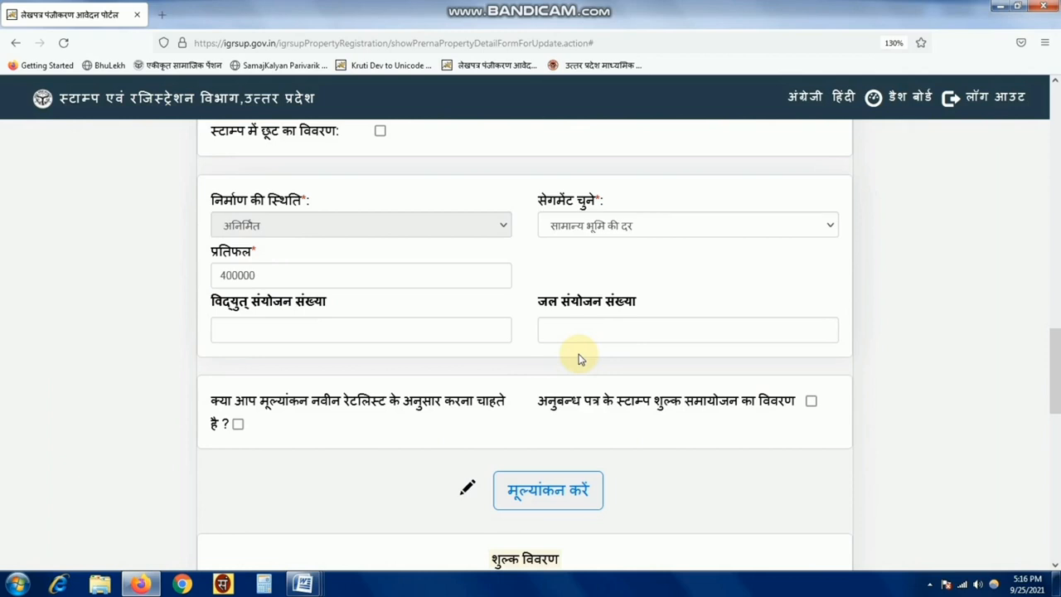
{"action": "scroll", "coordinate": [579, 358], "scroll_direction": "down", "scroll_amount": 2}
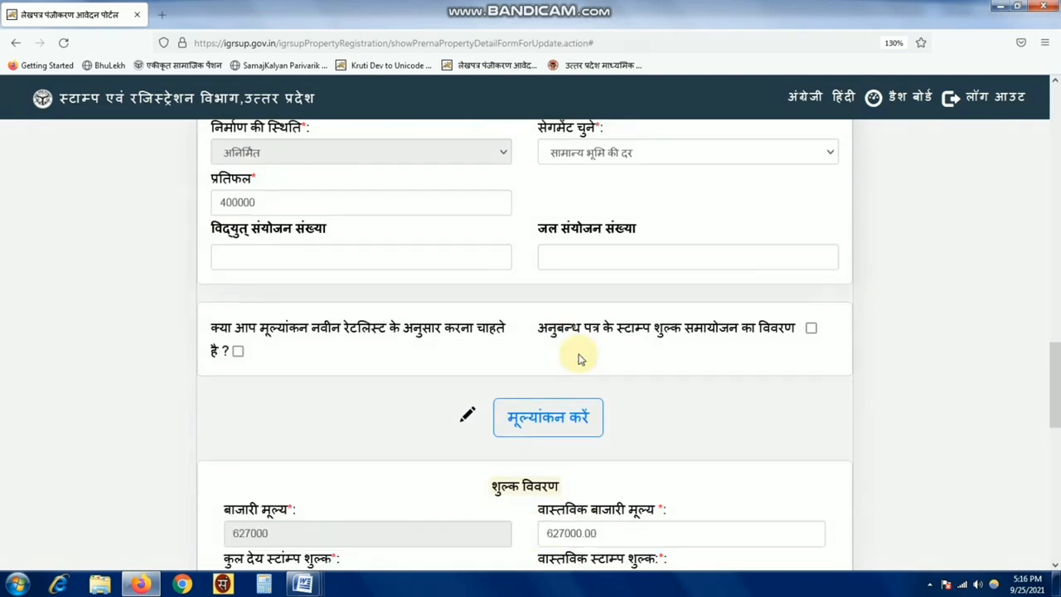
{"action": "scroll", "coordinate": [580, 356], "scroll_direction": "down", "scroll_amount": 1}
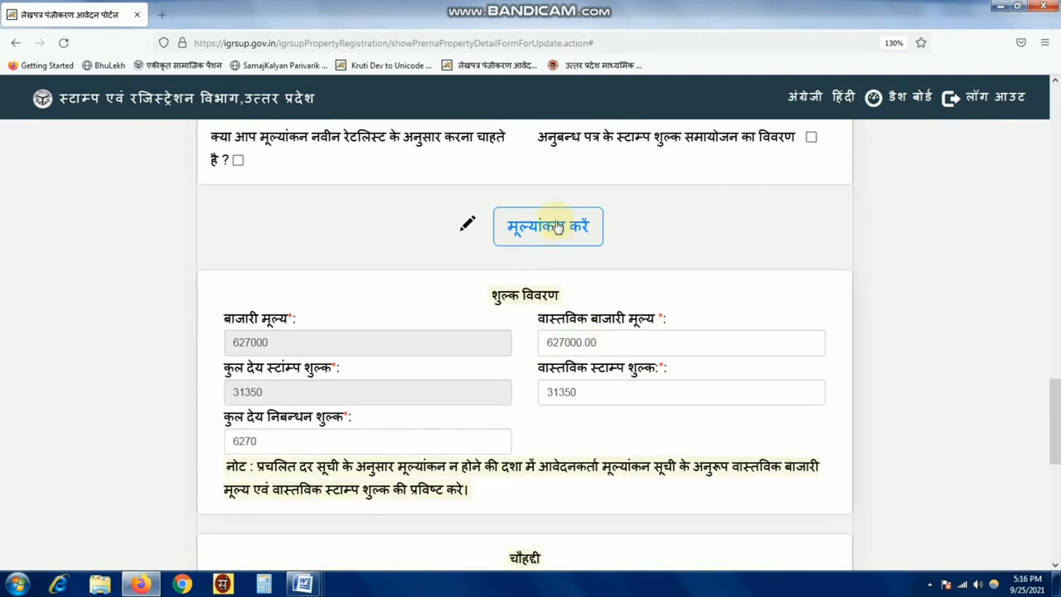
{"action": "left_click", "coordinate": [551, 228]}
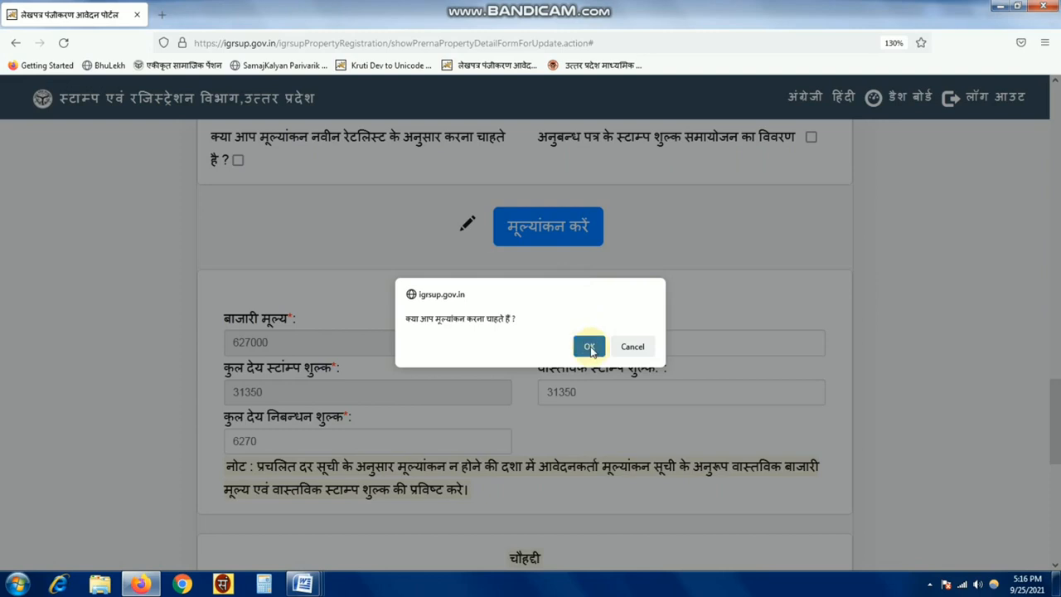
{"action": "left_click", "coordinate": [589, 345]}
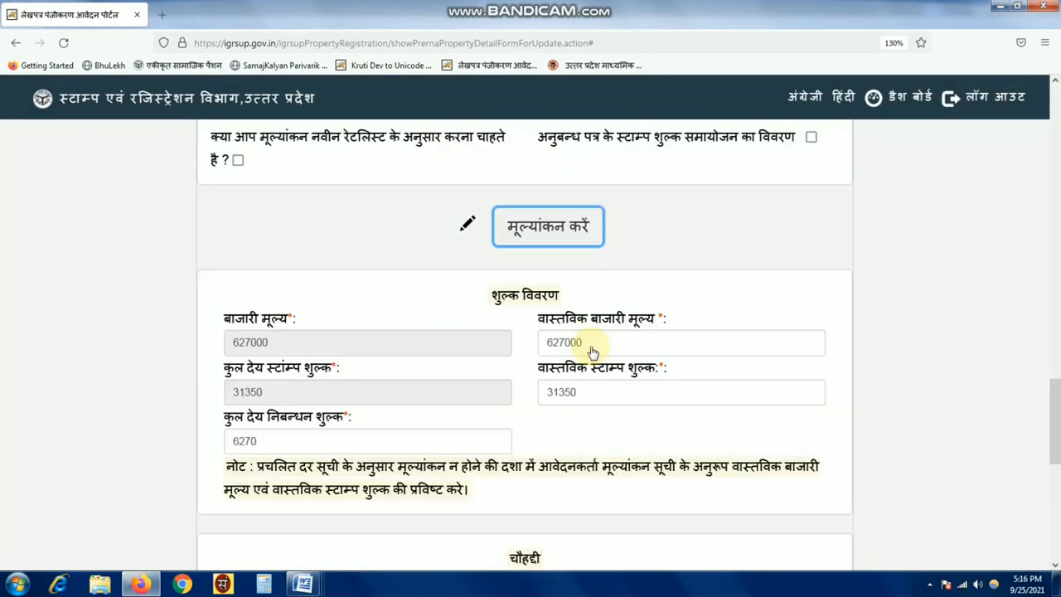
{"action": "scroll", "coordinate": [581, 347], "scroll_direction": "down", "scroll_amount": 2}
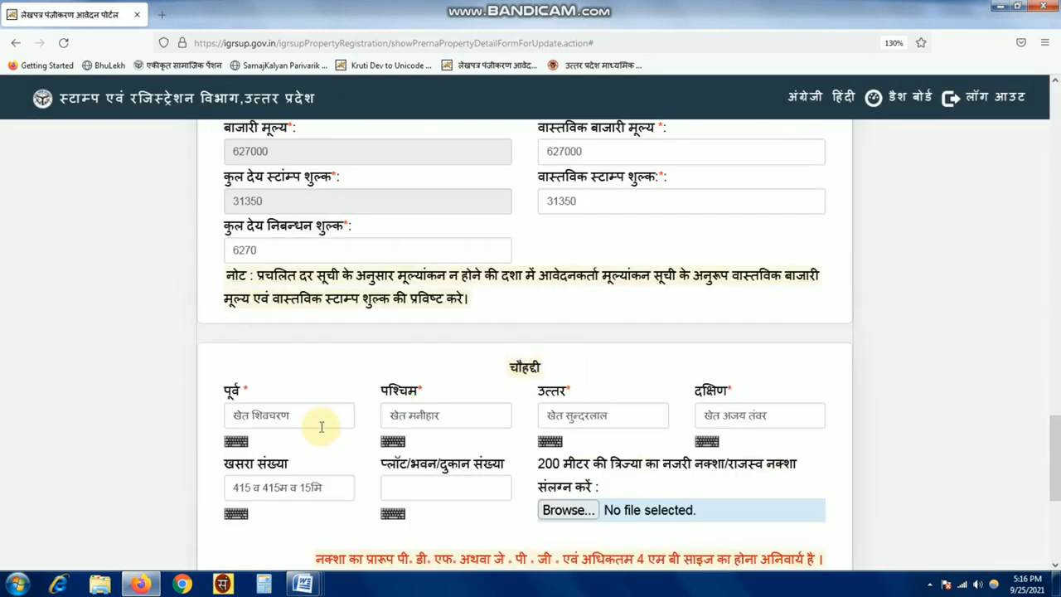
- Clear the old neighbour's name from the दक्षिण boundary field, then scroll to the form's bottom
{"action": "left_click_drag", "start_coordinate": [792, 415], "coordinate": [727, 417]}
{"action": "key", "text": "BackSpace"}
{"action": "key", "text": "BackSpace"}
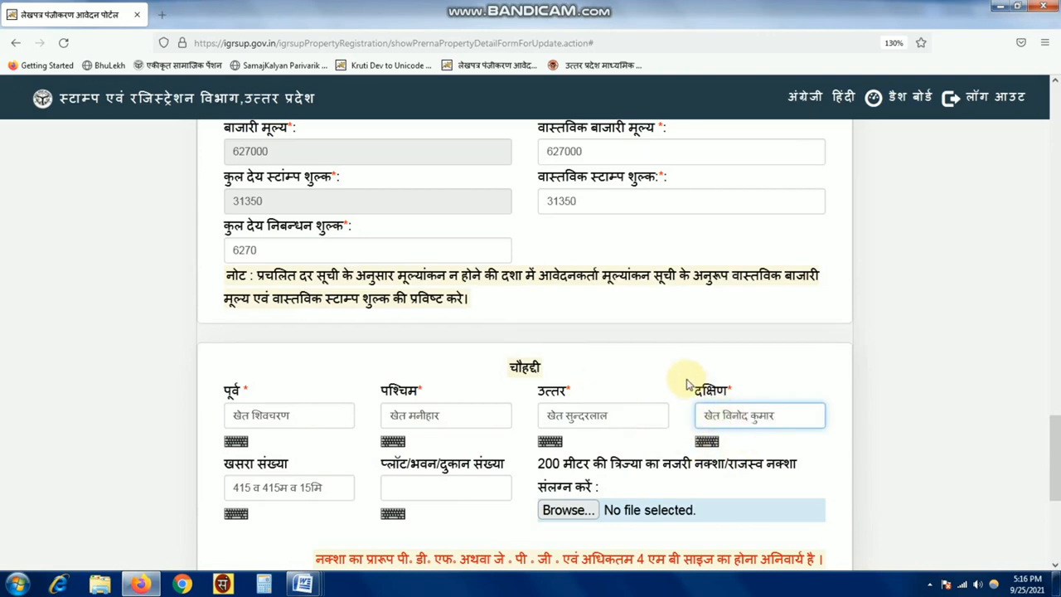
{"action": "scroll", "coordinate": [699, 374], "scroll_direction": "up", "scroll_amount": 2}
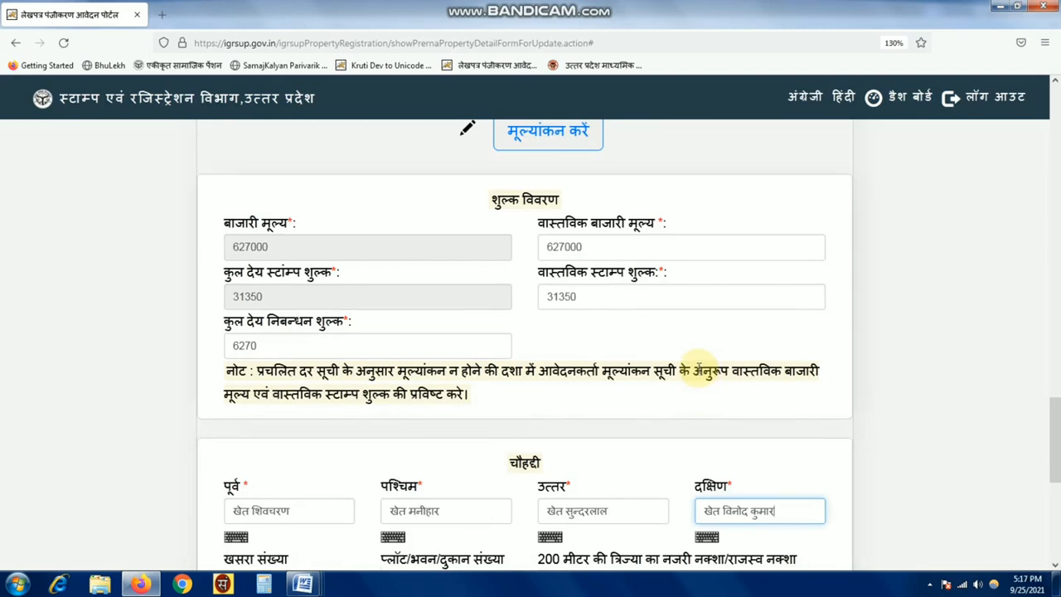
{"action": "scroll", "coordinate": [691, 360], "scroll_direction": "up", "scroll_amount": 2}
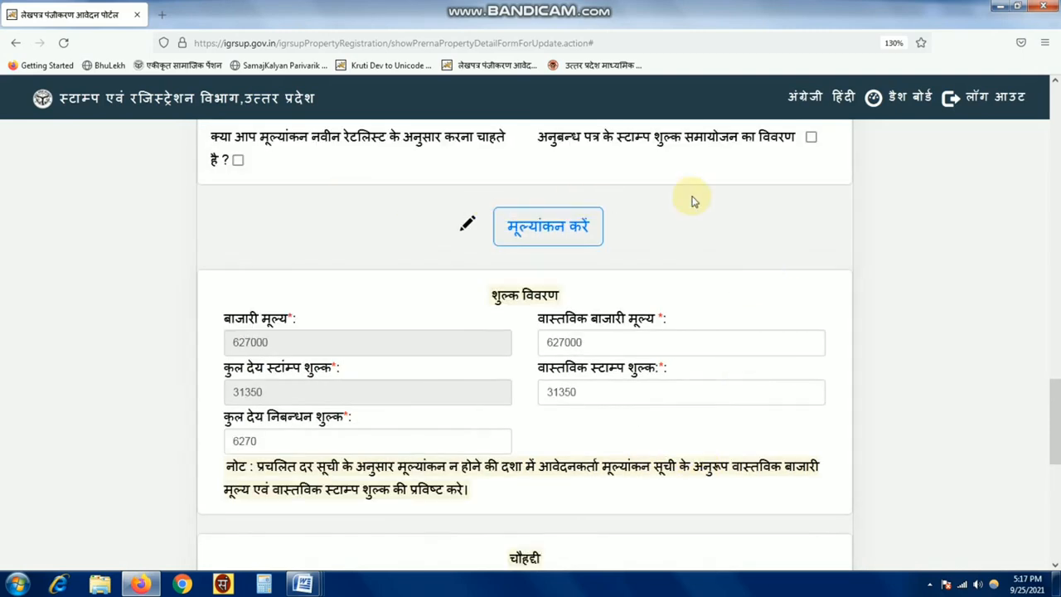
{"action": "scroll", "coordinate": [694, 201], "scroll_direction": "up", "scroll_amount": 2}
{"action": "scroll", "coordinate": [779, 308], "scroll_direction": "up", "scroll_amount": 10}
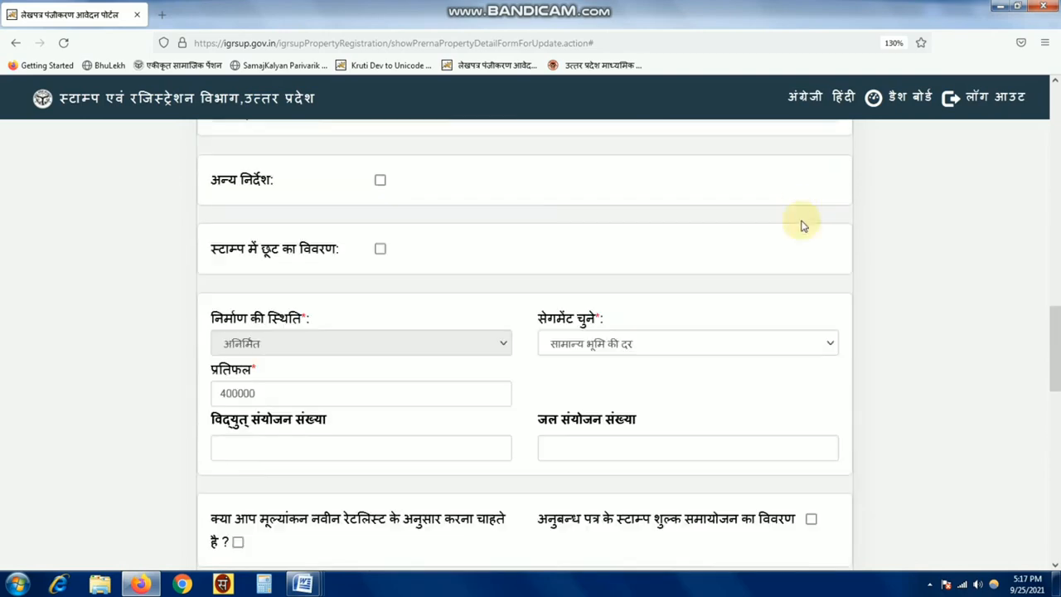
{"action": "scroll", "coordinate": [407, 277], "scroll_direction": "up", "scroll_amount": 4}
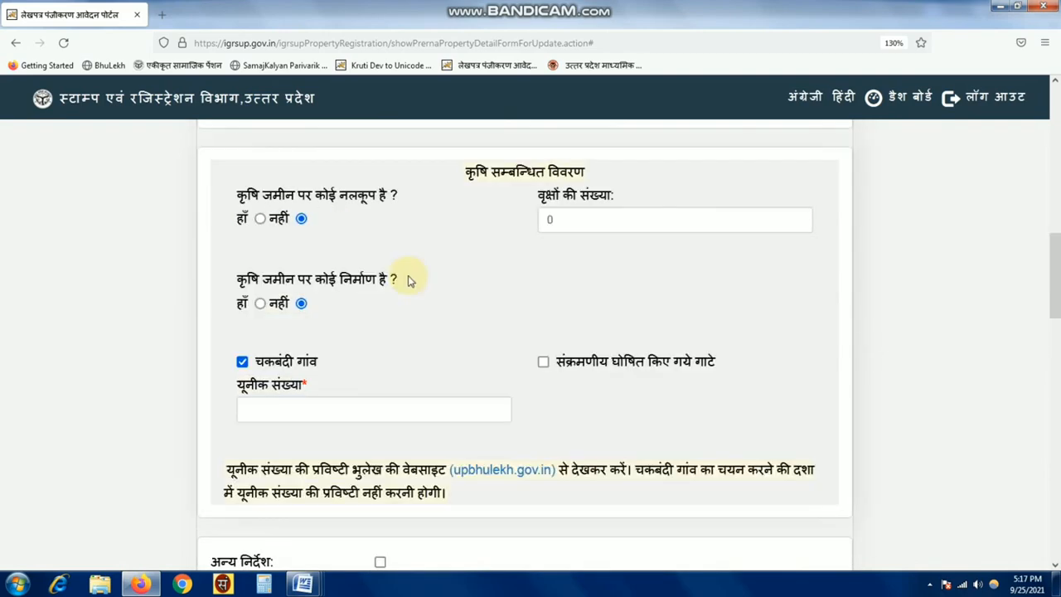
{"action": "scroll", "coordinate": [402, 256], "scroll_direction": "up", "scroll_amount": 6}
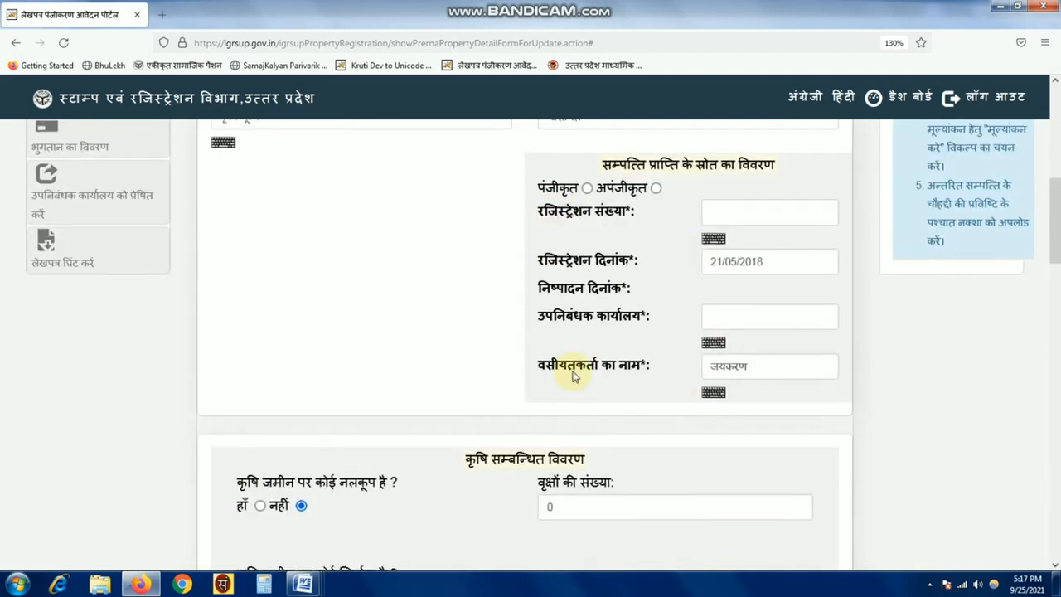
{"action": "scroll", "coordinate": [434, 282], "scroll_direction": "up", "scroll_amount": 4}
{"action": "scroll", "coordinate": [655, 297], "scroll_direction": "down", "scroll_amount": 8}
{"action": "scroll", "coordinate": [614, 307], "scroll_direction": "down", "scroll_amount": 20}
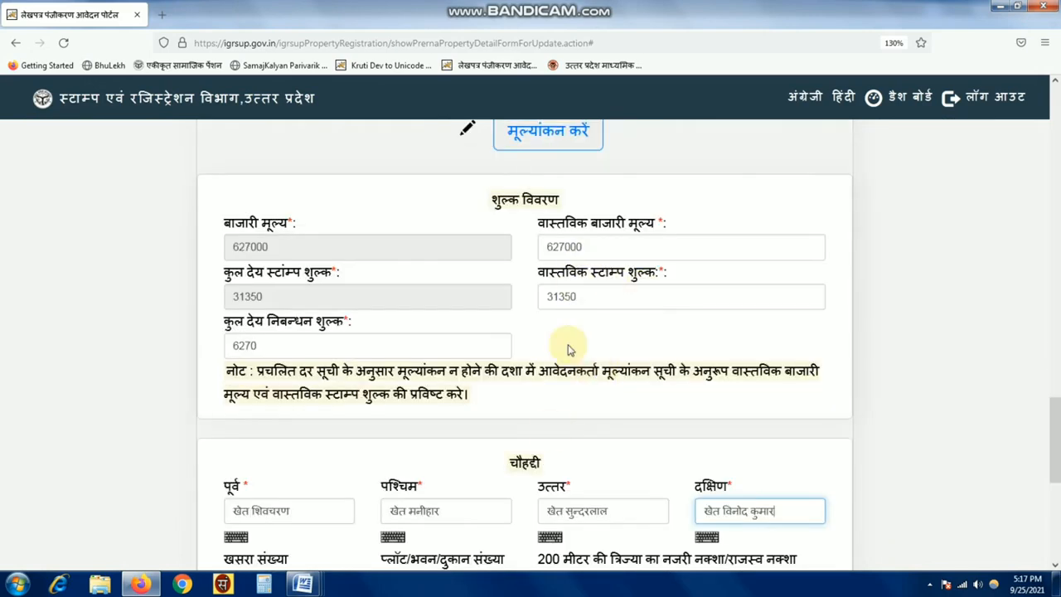
{"action": "scroll", "coordinate": [564, 216], "scroll_direction": "up", "scroll_amount": 2}
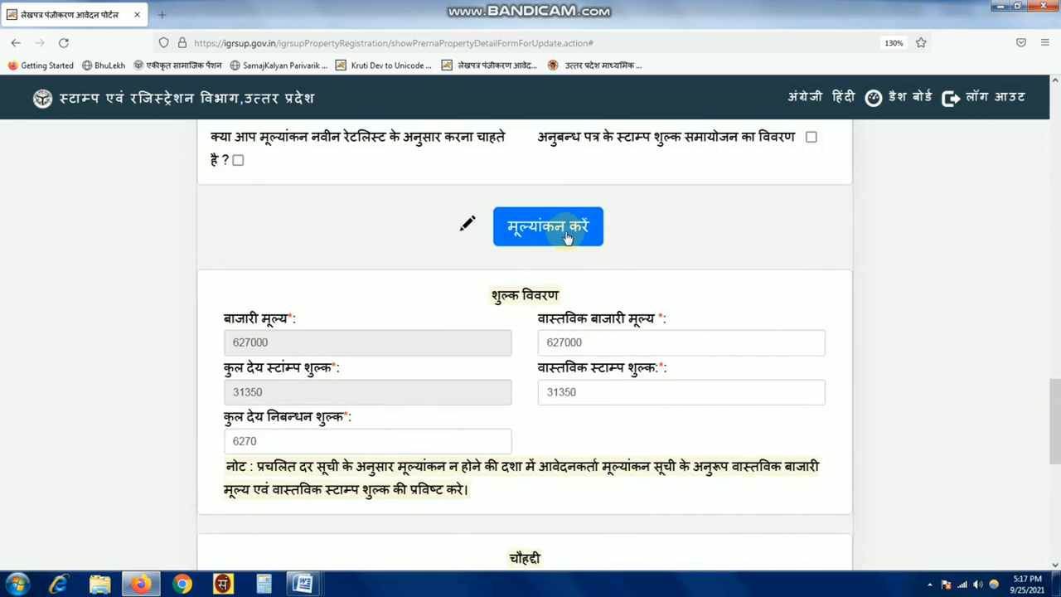
{"action": "scroll", "coordinate": [597, 433], "scroll_direction": "down", "scroll_amount": 4}
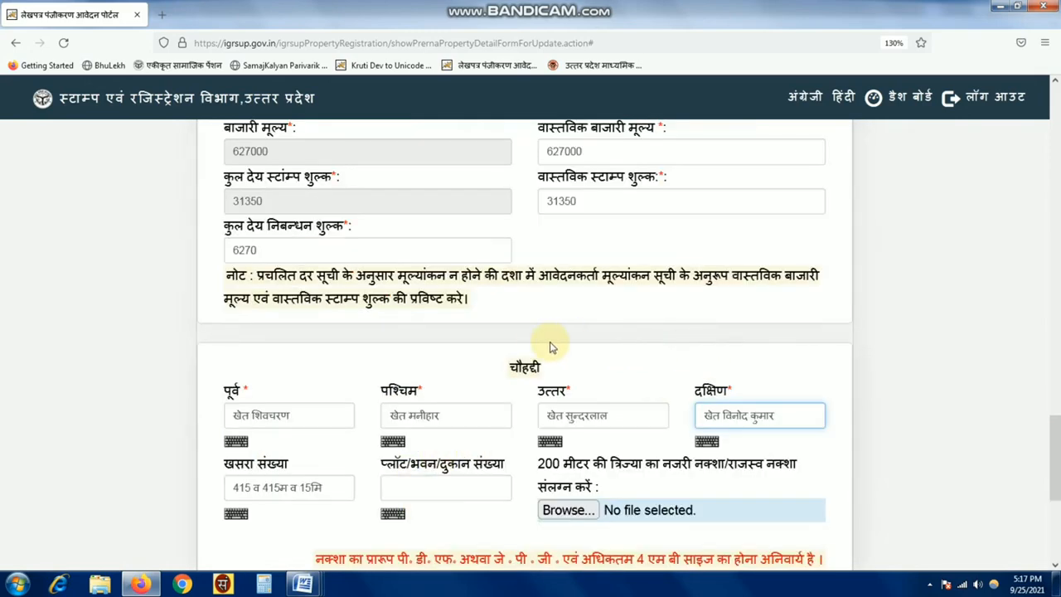
{"action": "scroll", "coordinate": [530, 365], "scroll_direction": "down", "scroll_amount": 4}
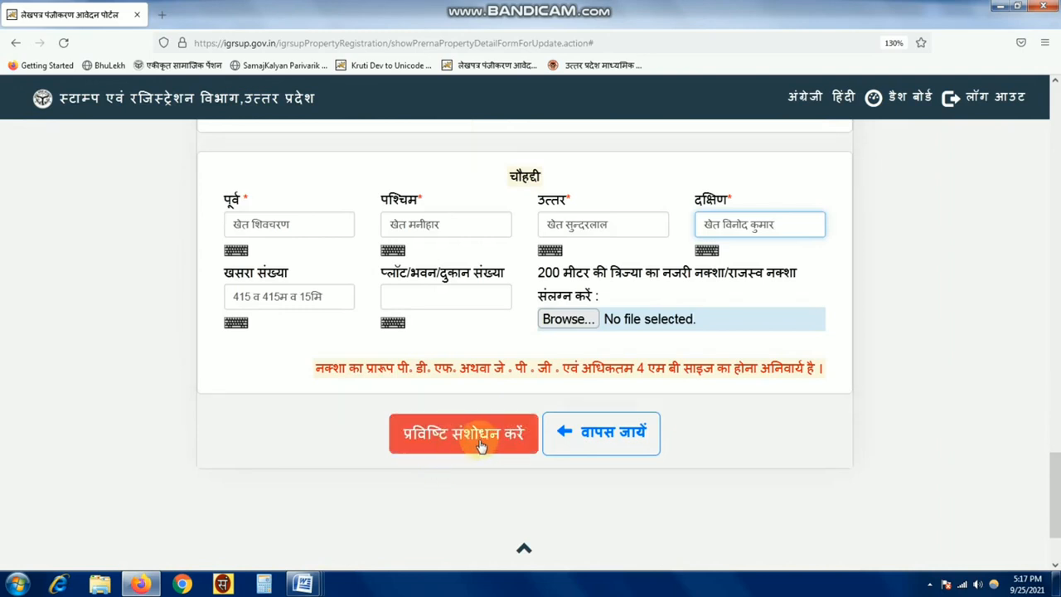
- Save property 1's correction via प्रविष्टि संशोधन करें, confirm both dialogs, and go back with वापस जायें
{"action": "left_click", "coordinate": [481, 445]}
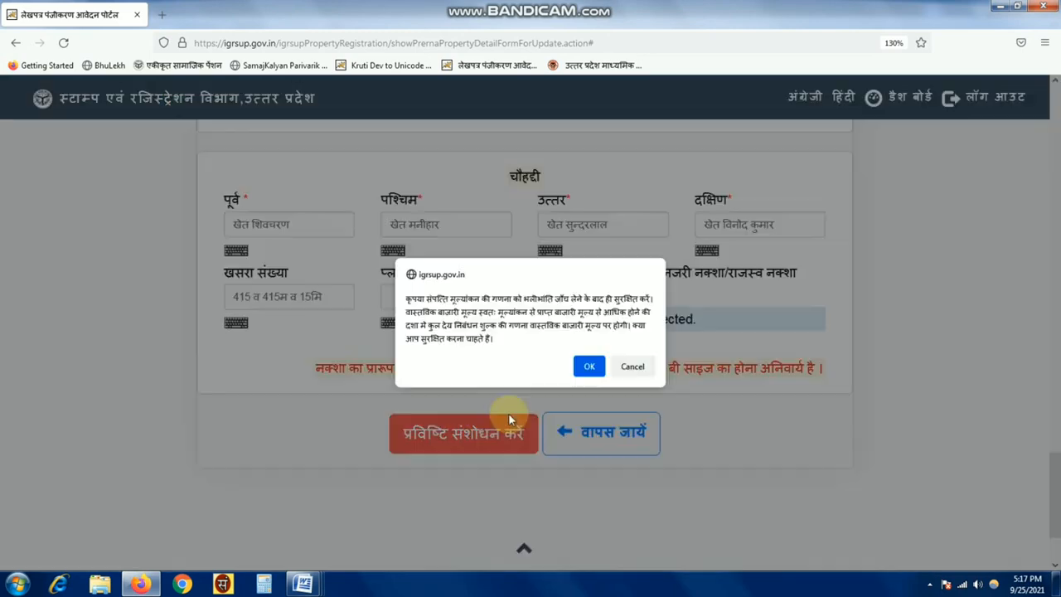
{"action": "left_click", "coordinate": [588, 367]}
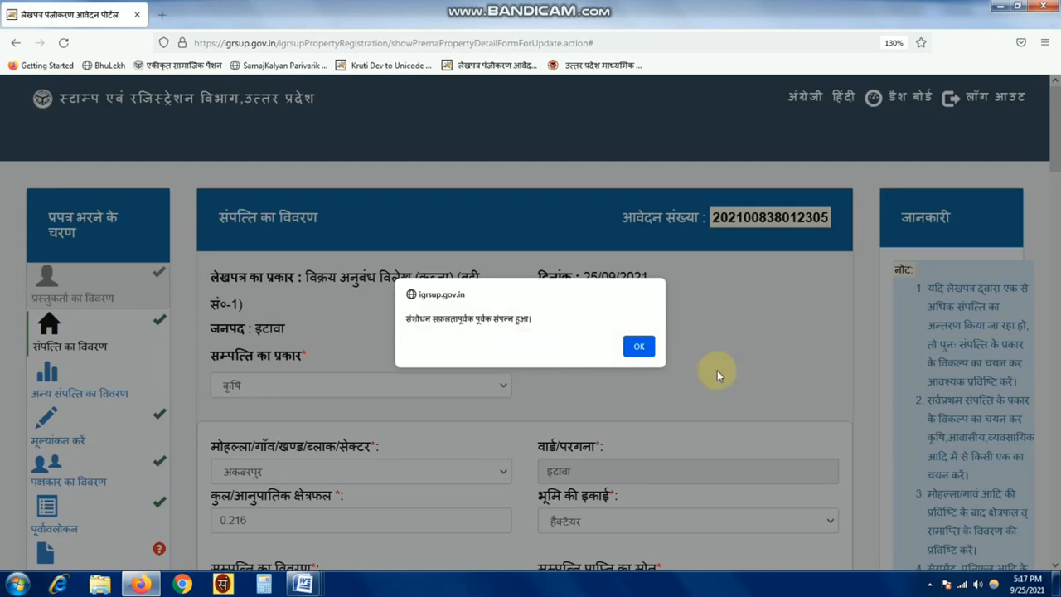
{"action": "left_click", "coordinate": [637, 347]}
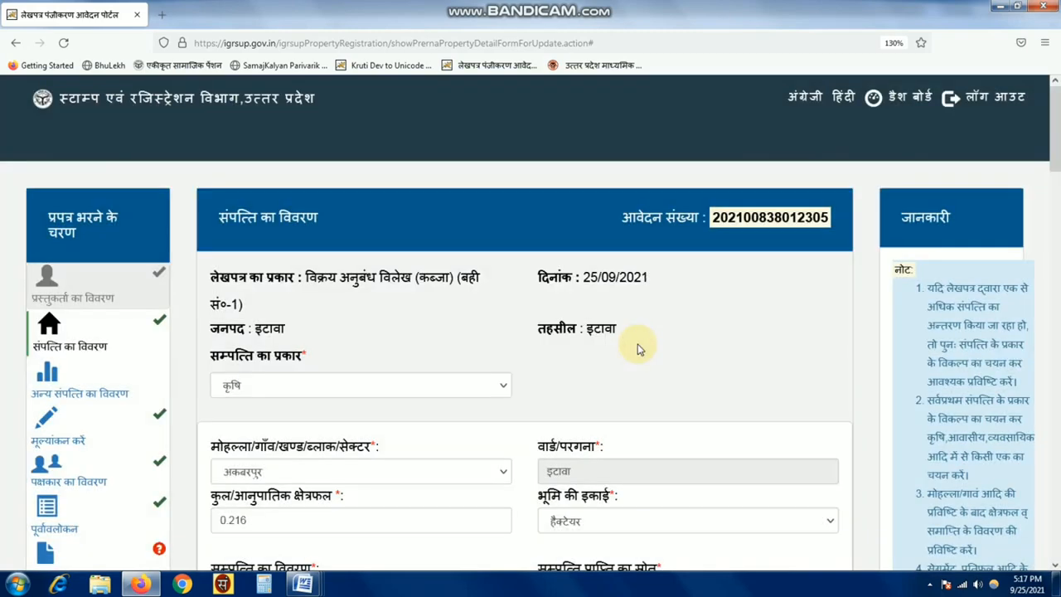
{"action": "scroll", "coordinate": [647, 373], "scroll_direction": "down", "scroll_amount": 20}
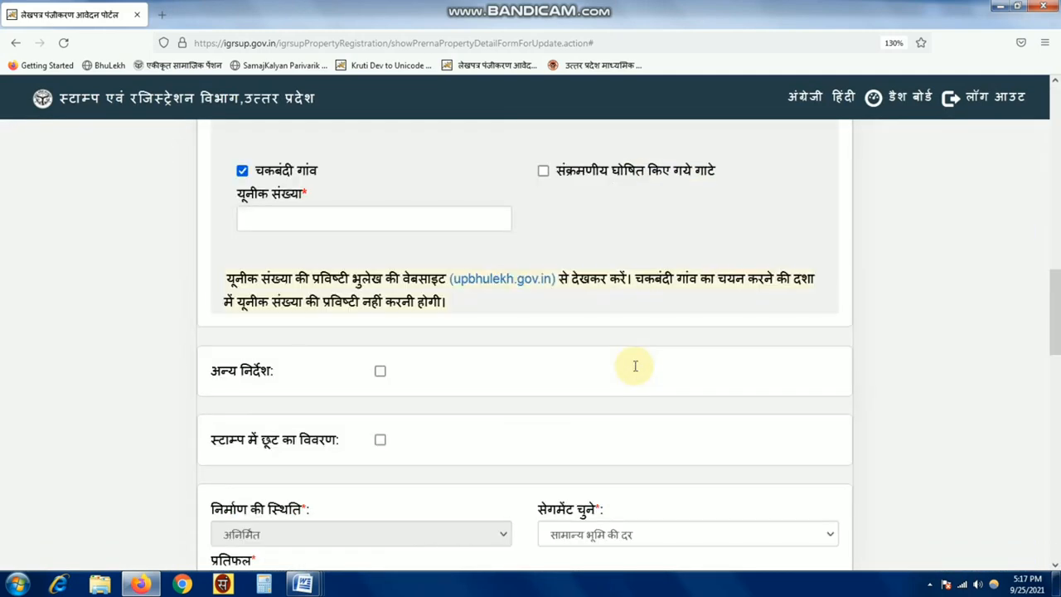
{"action": "scroll", "coordinate": [634, 371], "scroll_direction": "down", "scroll_amount": 5}
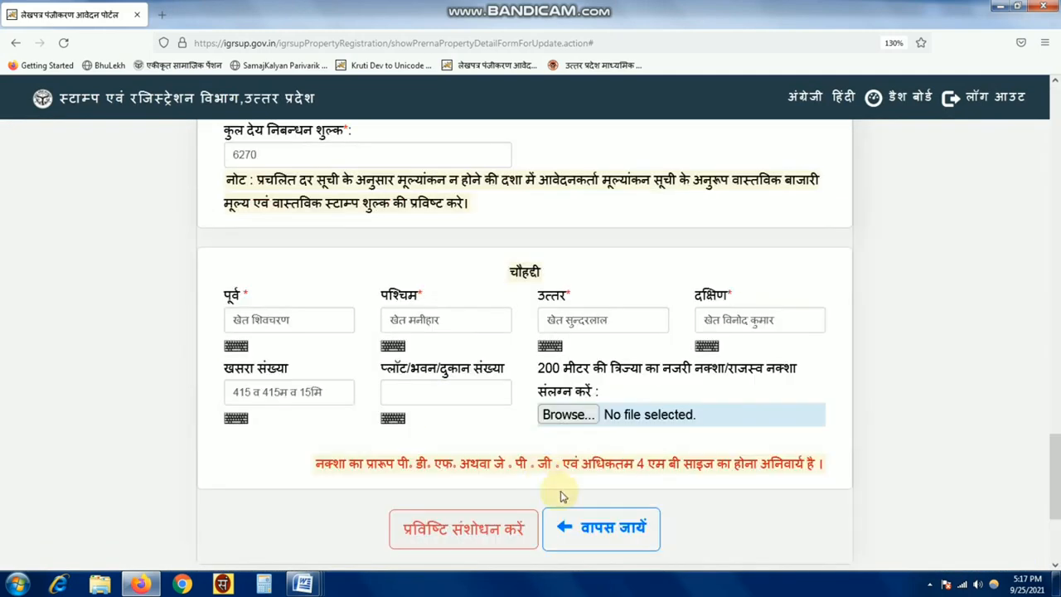
{"action": "left_click", "coordinate": [612, 532]}
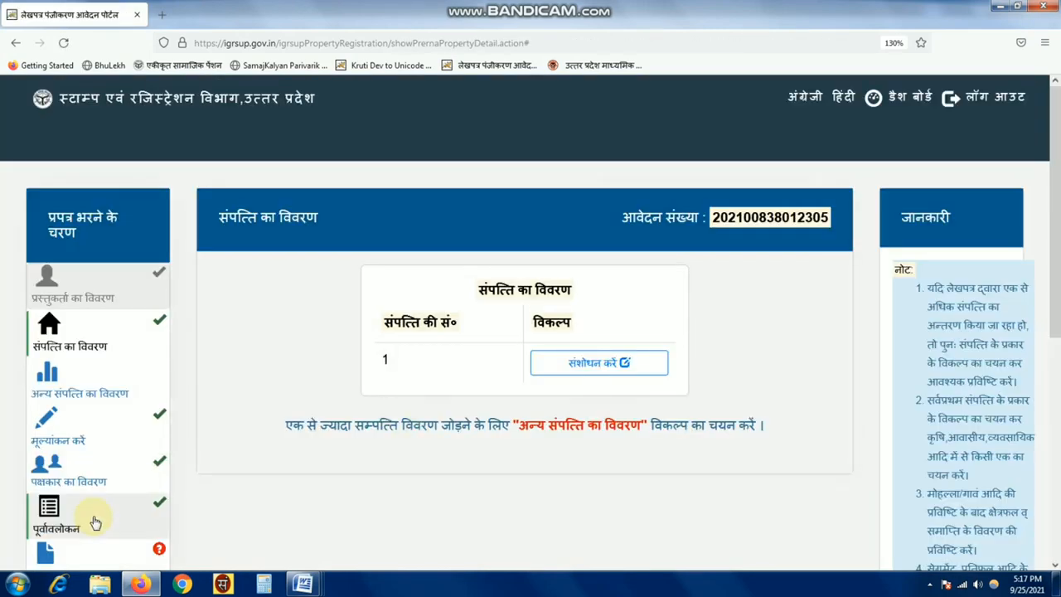
- Open the पूर्वावलोकन preview and check the new दक्षिण name in the चौहद्दी table
{"action": "left_click", "coordinate": [103, 520]}
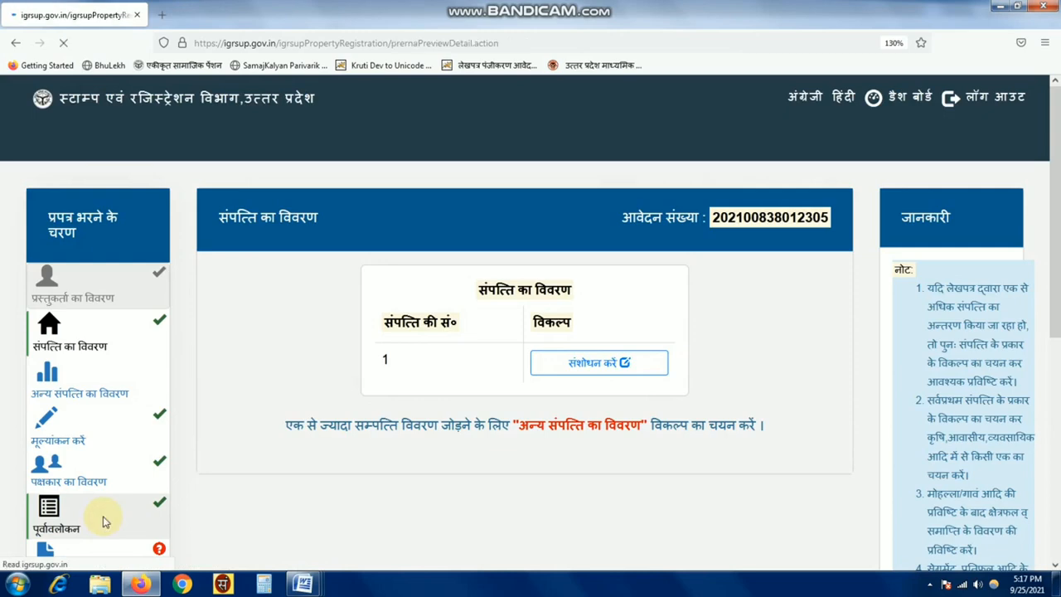
{"action": "scroll", "coordinate": [676, 404], "scroll_direction": "down", "scroll_amount": 10}
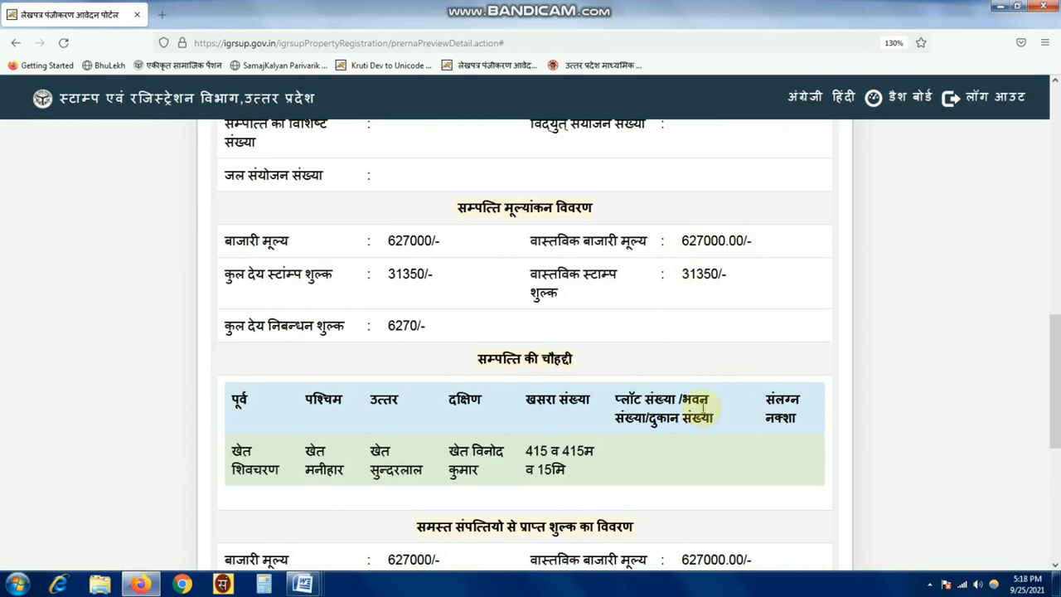
{"action": "scroll", "coordinate": [703, 406], "scroll_direction": "down", "scroll_amount": 2}
{"action": "left_click_drag", "start_coordinate": [473, 254], "coordinate": [506, 290]}
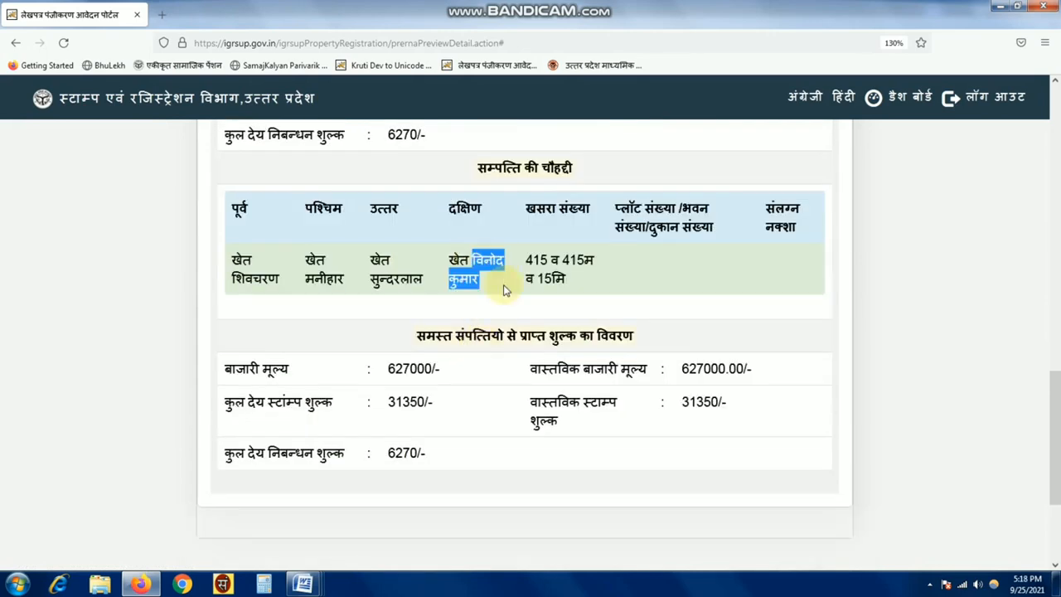
{"action": "left_click", "coordinate": [673, 272]}
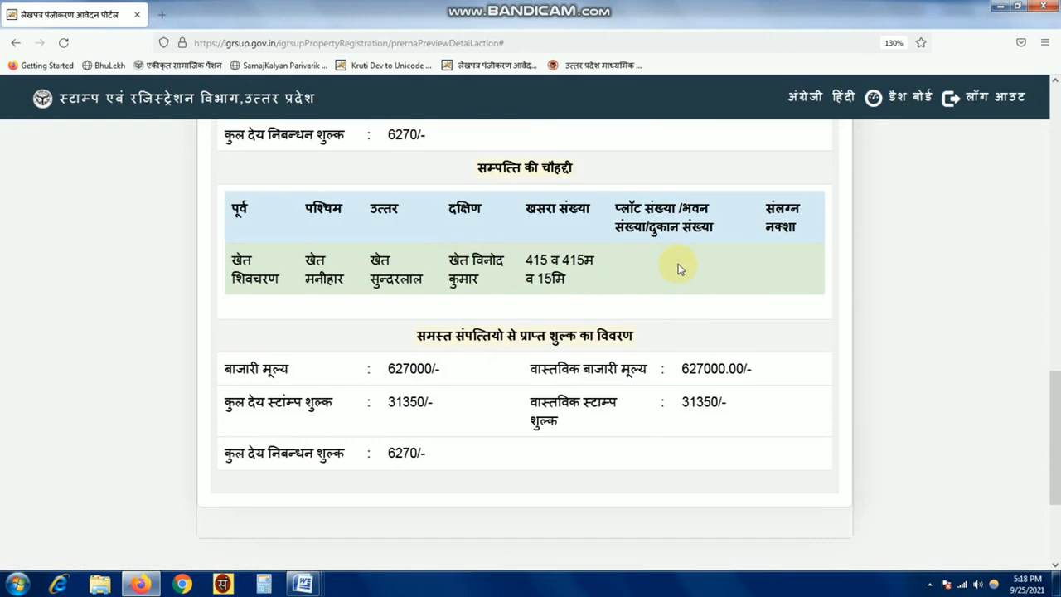
- Proceed to the लेखपत्र बनाएं document-creation step
{"action": "scroll", "coordinate": [678, 267], "scroll_direction": "up", "scroll_amount": 1}
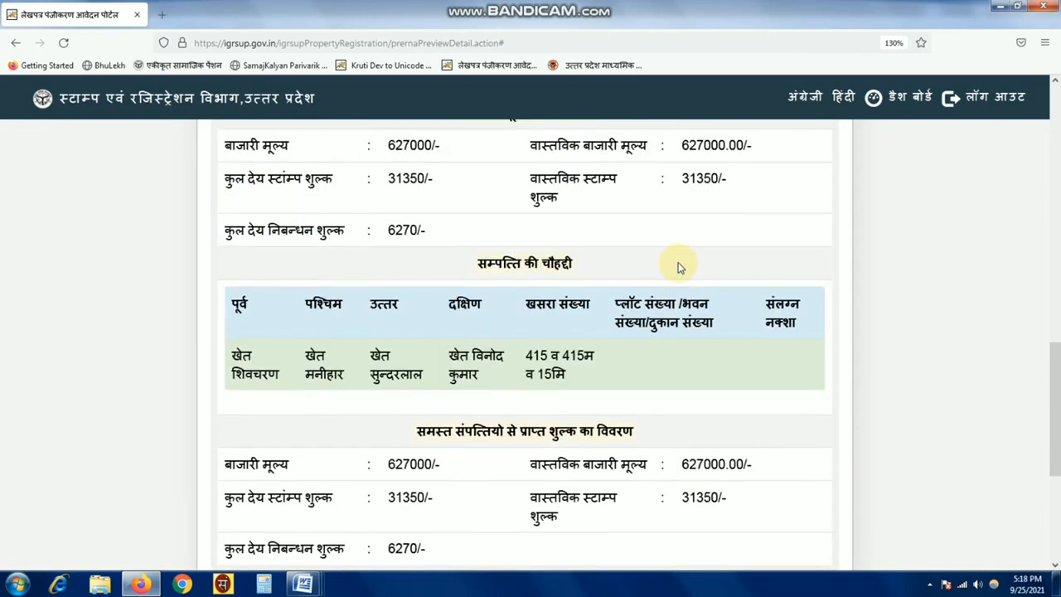
{"action": "scroll", "coordinate": [678, 267], "scroll_direction": "up", "scroll_amount": 5}
{"action": "scroll", "coordinate": [628, 320], "scroll_direction": "up", "scroll_amount": 3}
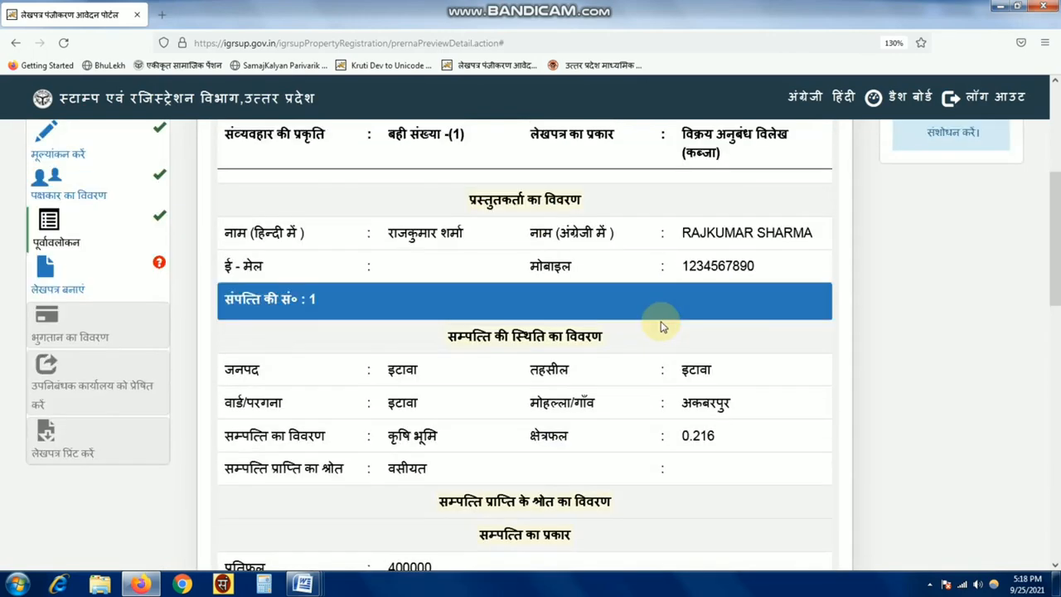
{"action": "scroll", "coordinate": [543, 354], "scroll_direction": "up", "scroll_amount": 1}
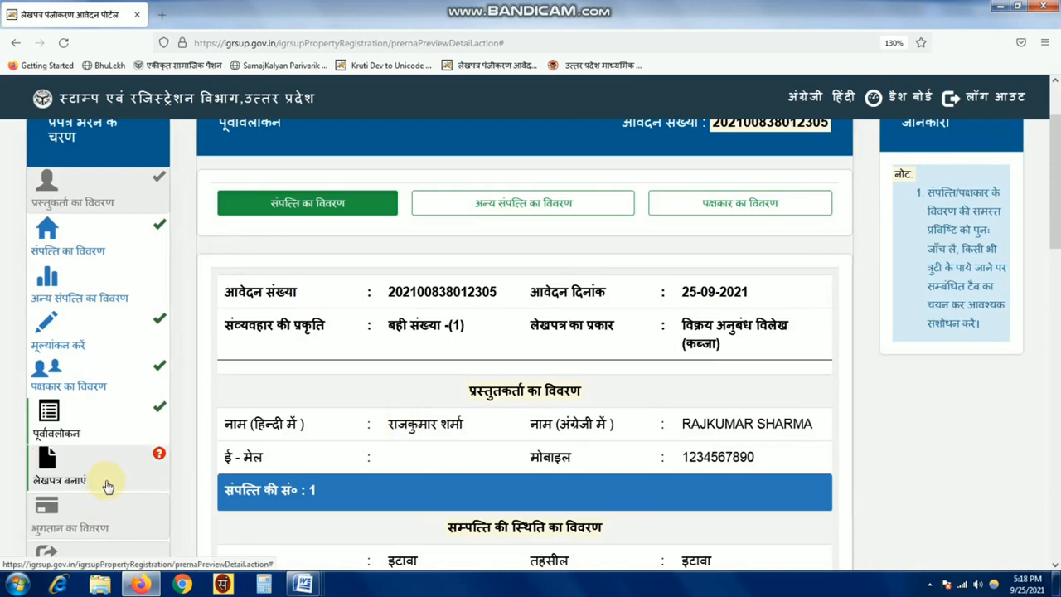
{"action": "left_click", "coordinate": [108, 485]}
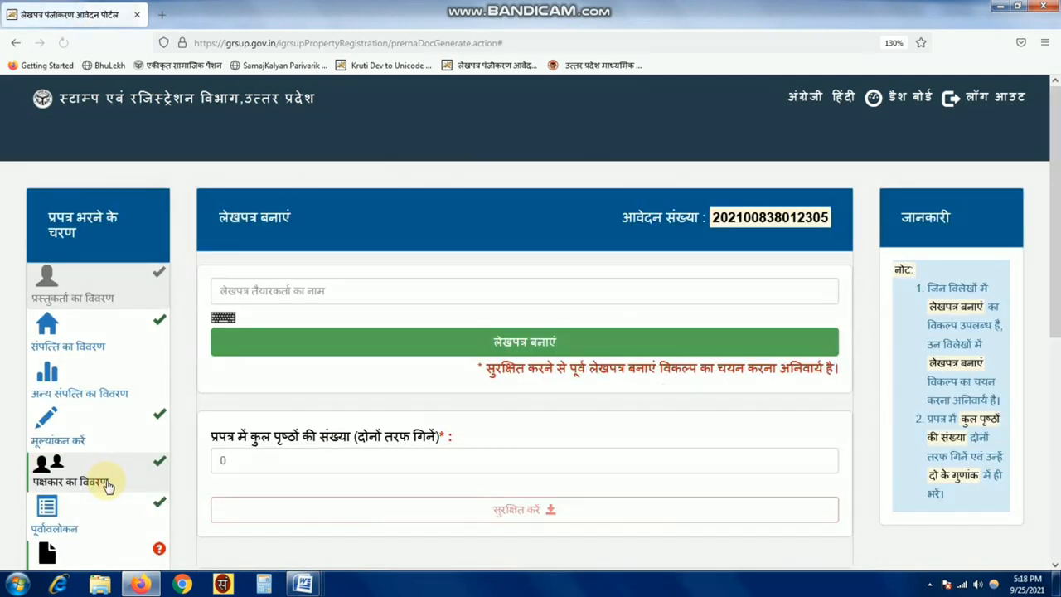